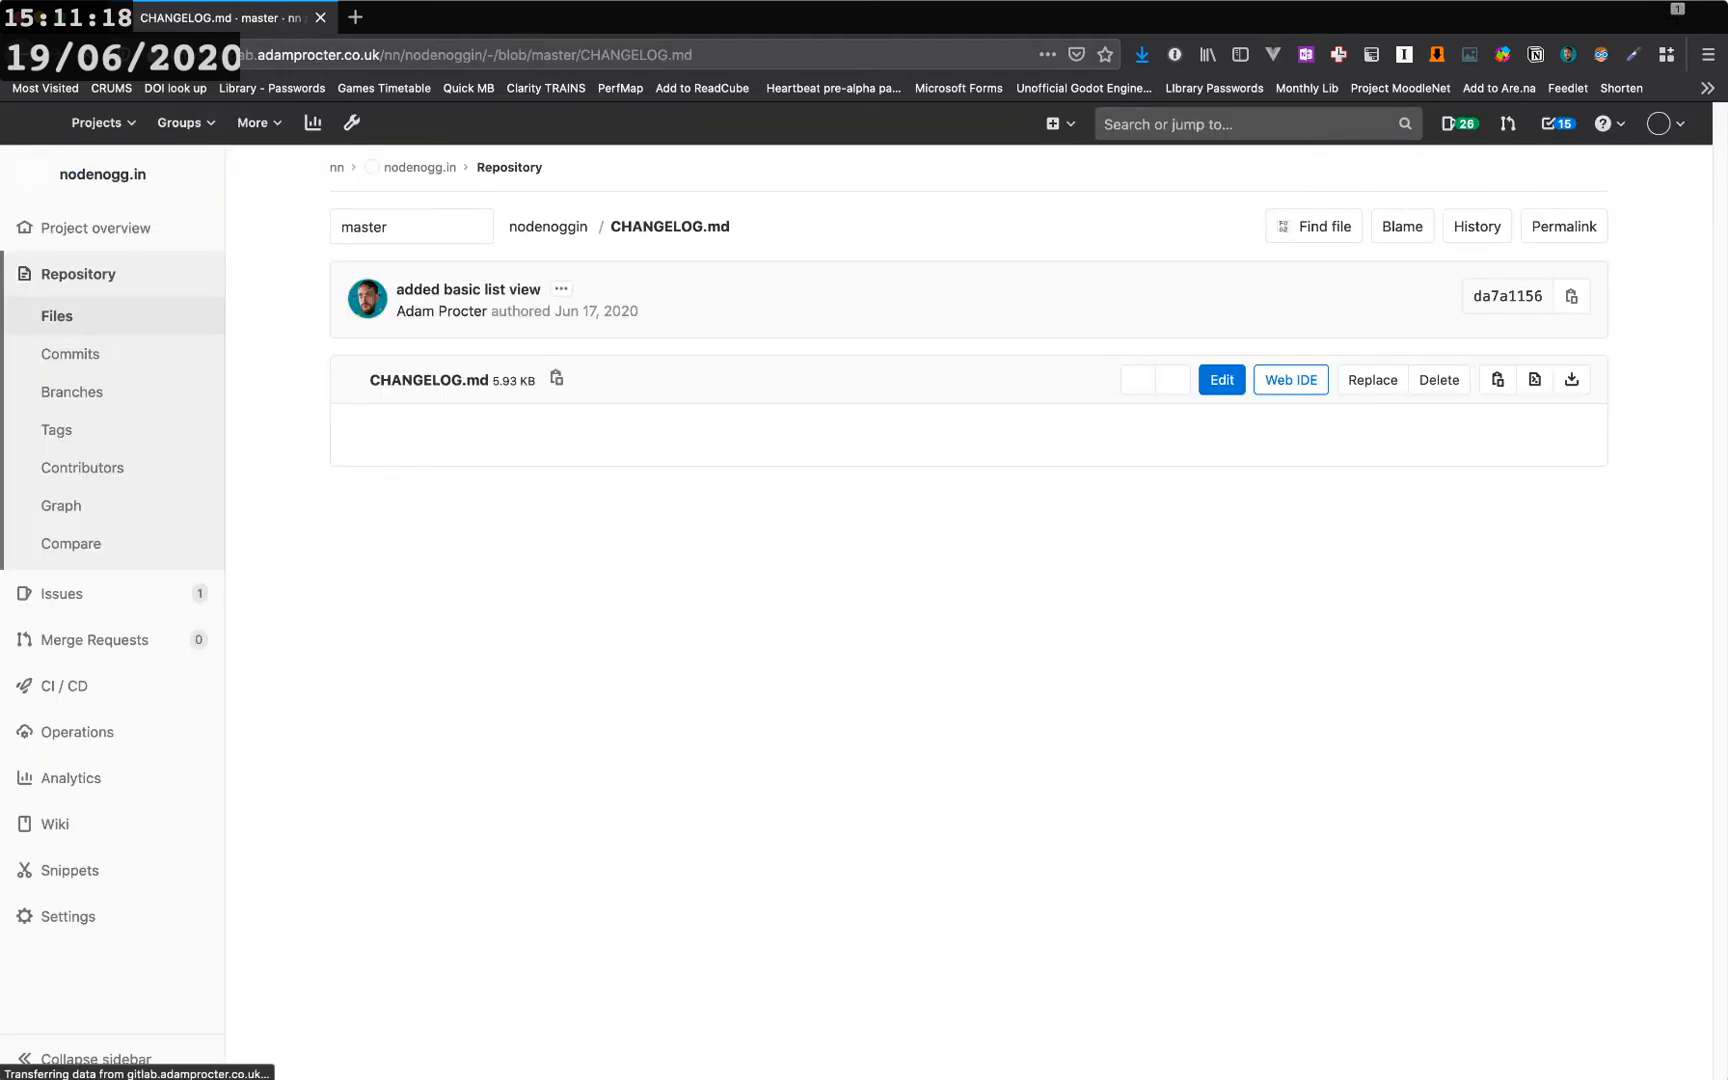
- Scroll through the changelog's recent version entries
scroll(968, 600, "down", 8)
scroll(400, 500, "down", 2)
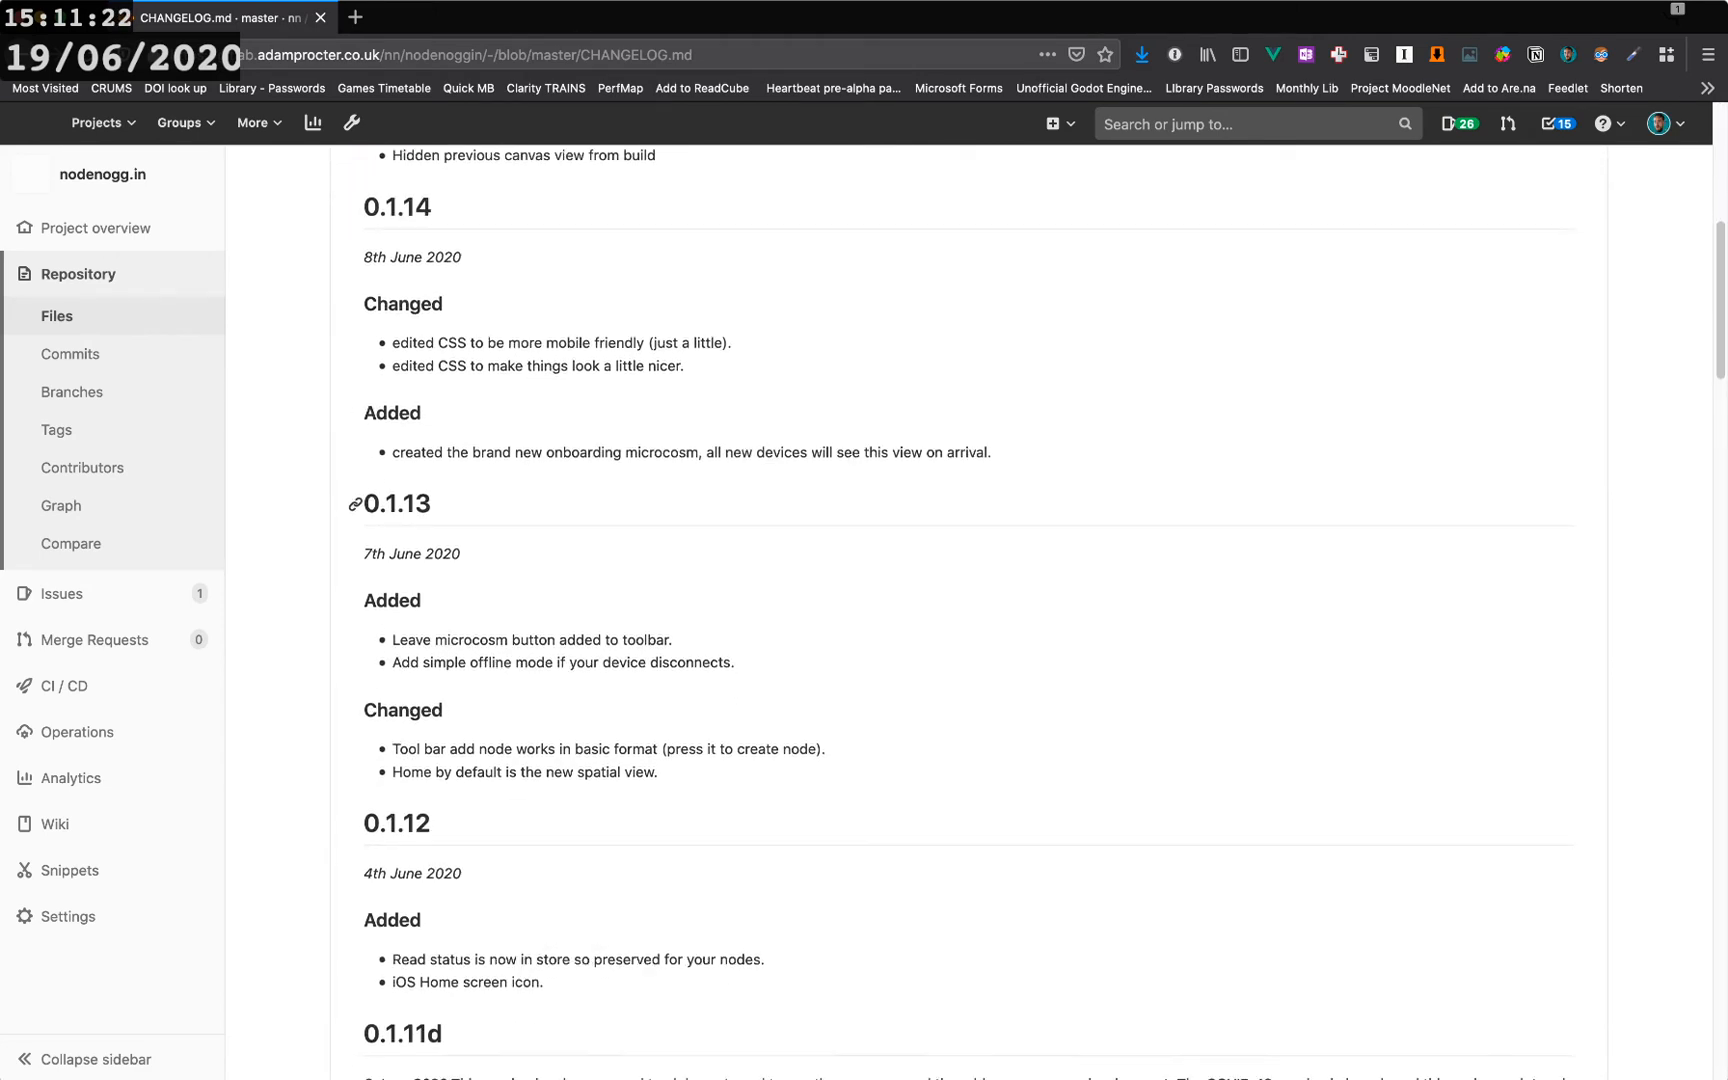
scroll(400, 500, "down", 2)
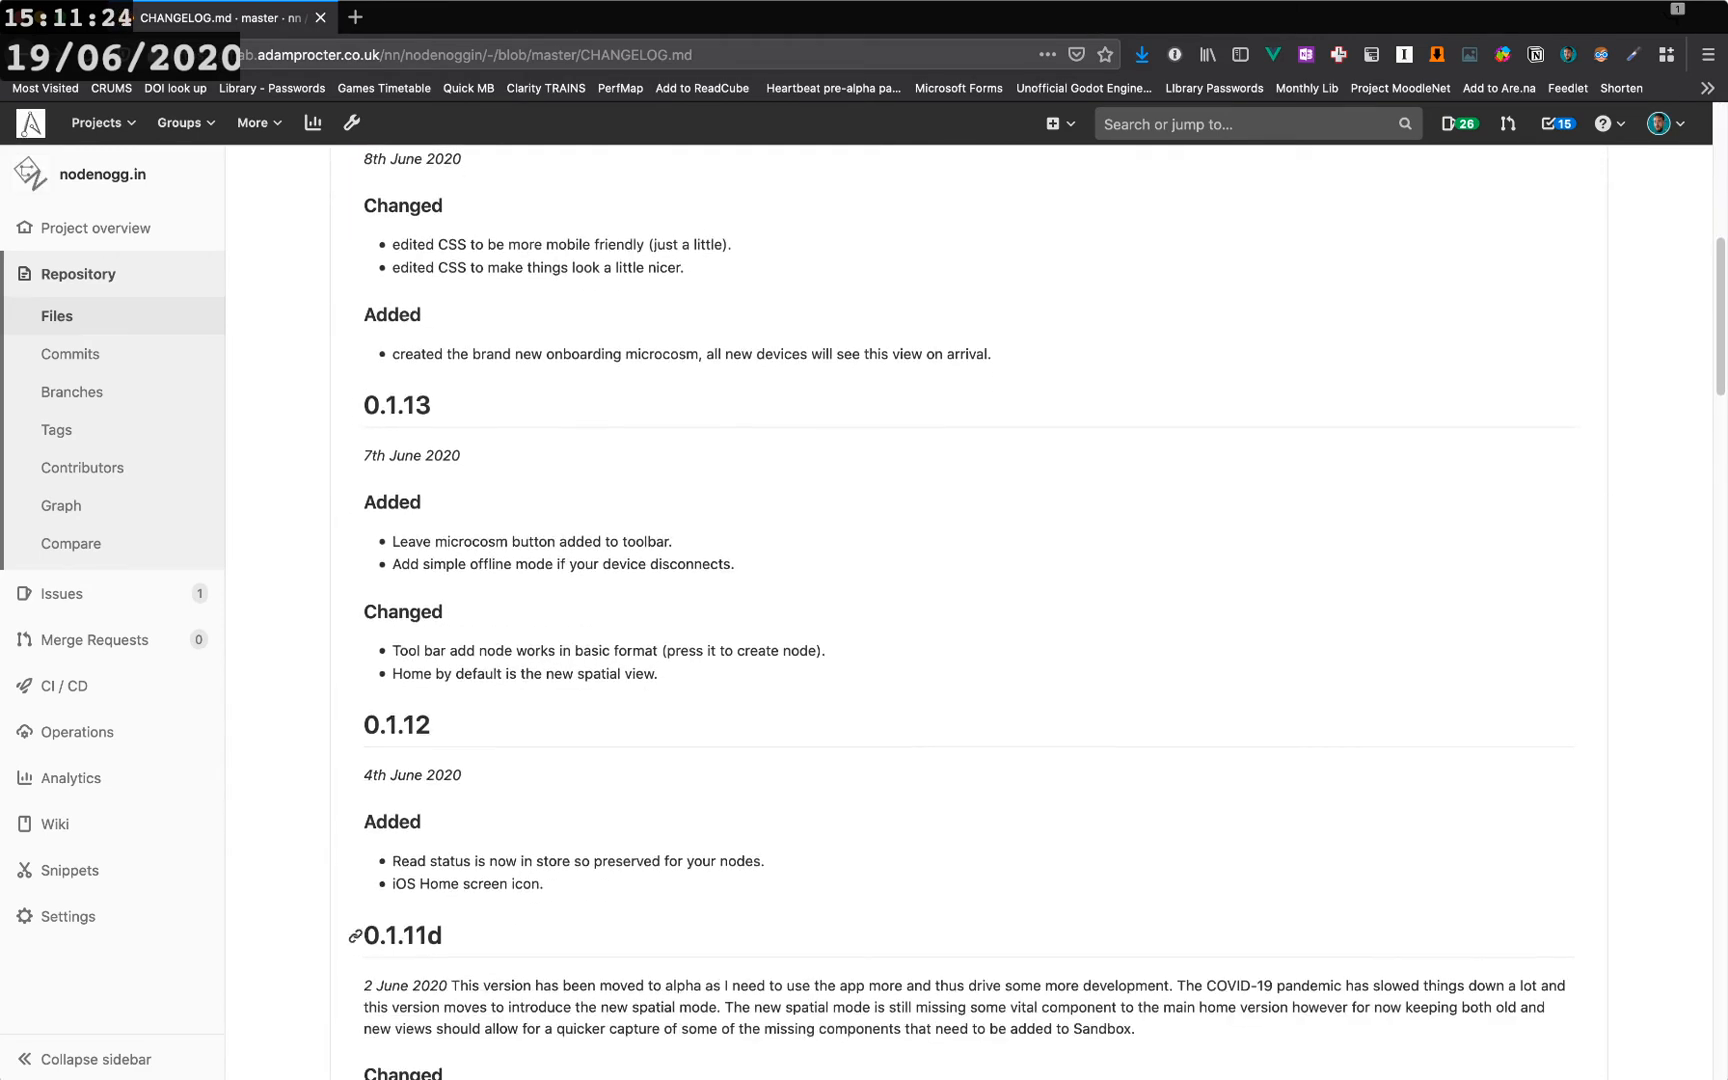
scroll(968, 600, "down", 5)
scroll(968, 600, "down", 4)
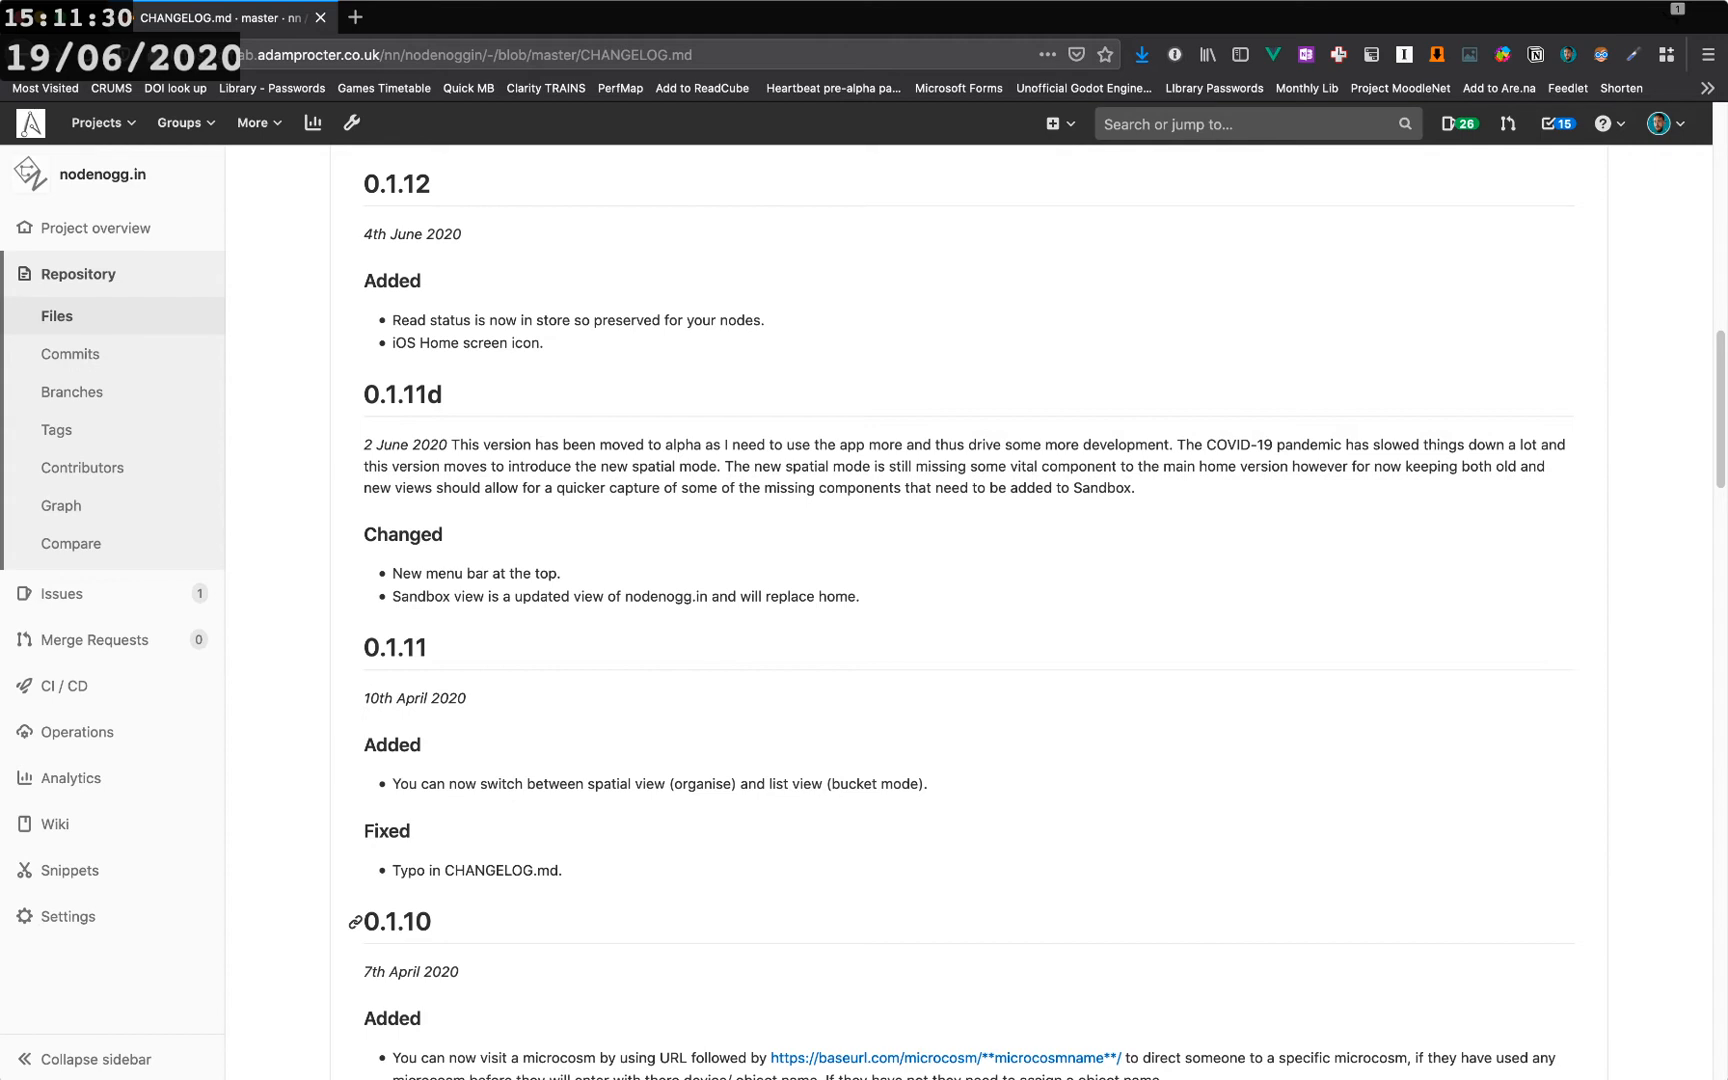
scroll(968, 600, "down", 5)
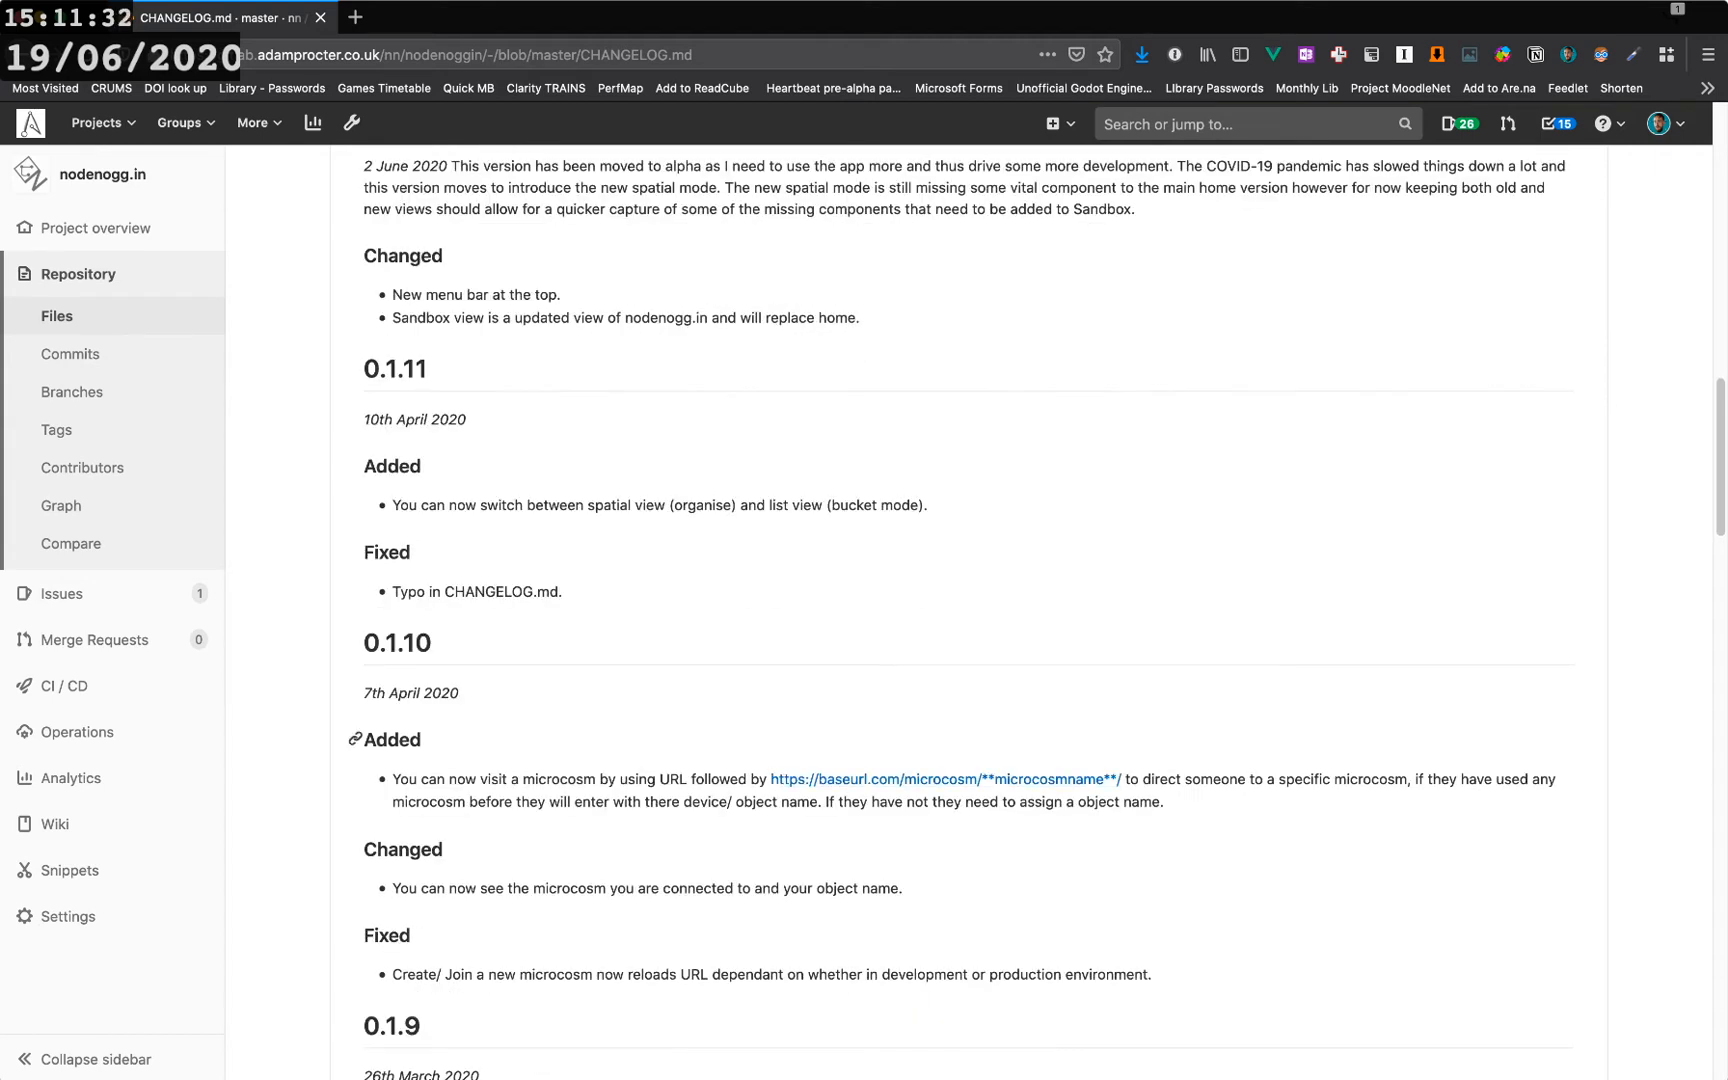
scroll(968, 600, "up", 5)
scroll(968, 600, "up", 8)
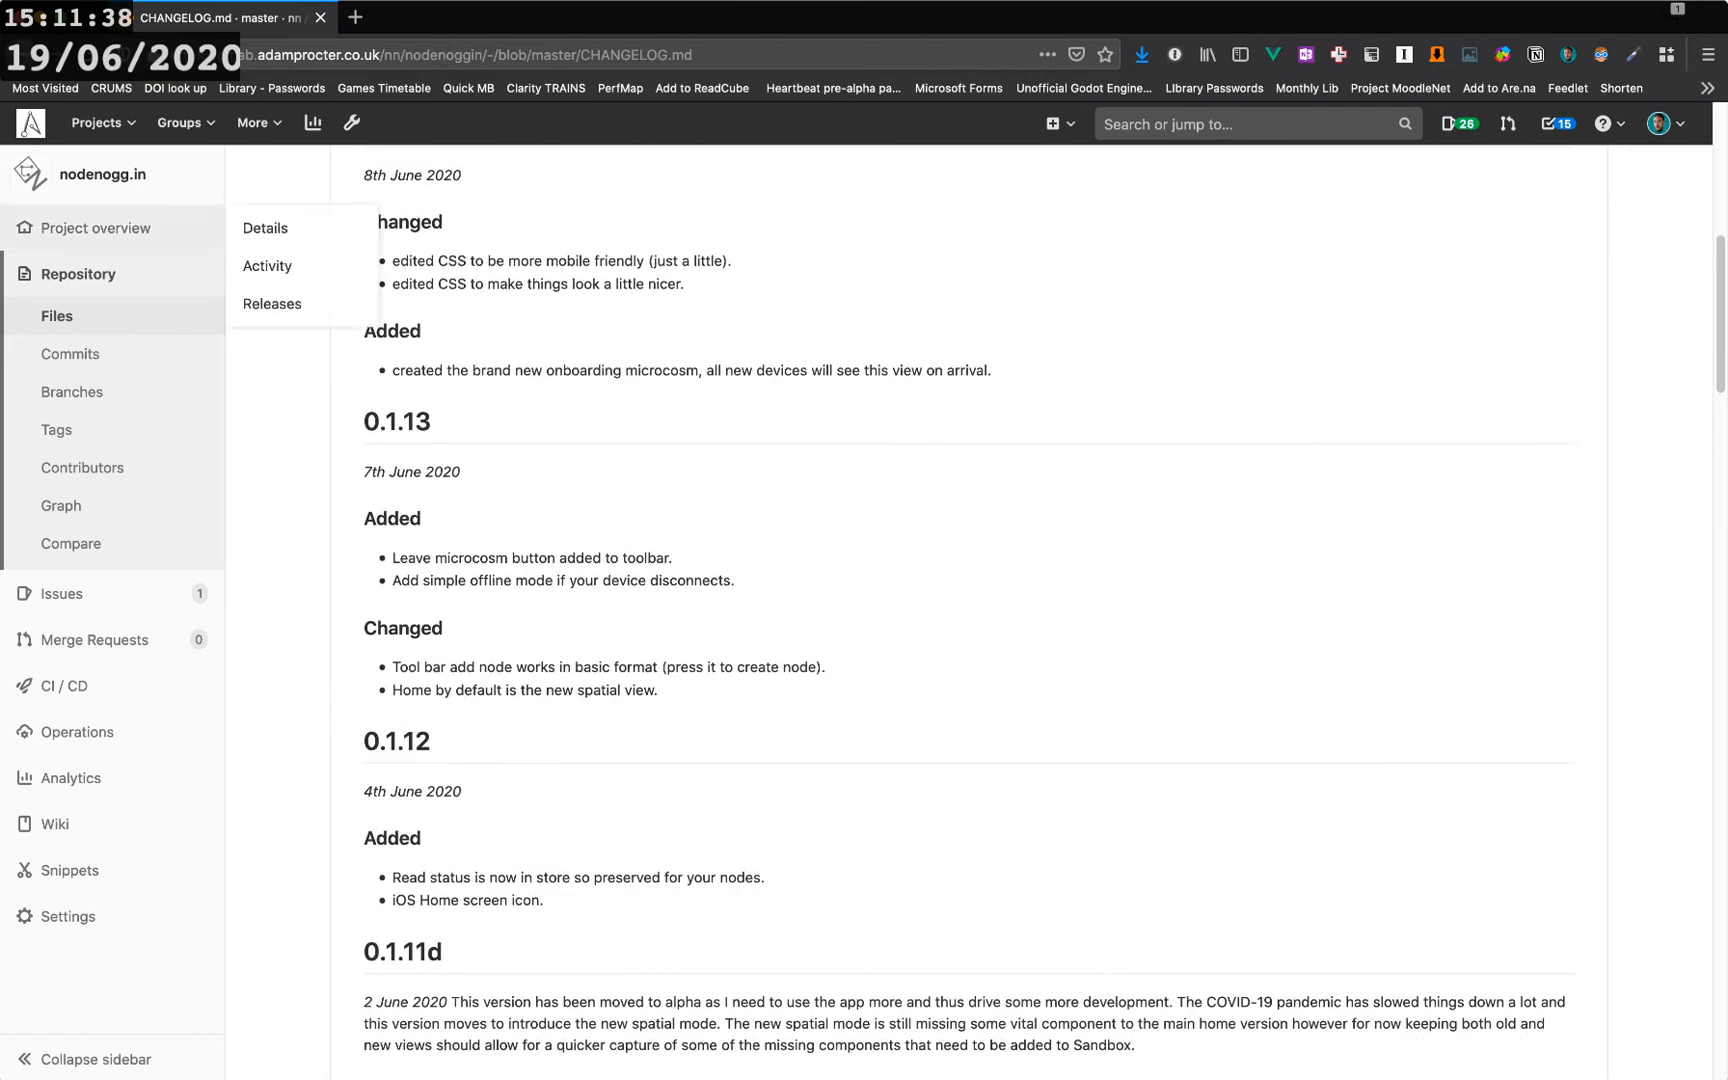
- Go to the nodenogg.in Home canvas via the About page and pan it slightly with the move tool
left_click(22, 55)
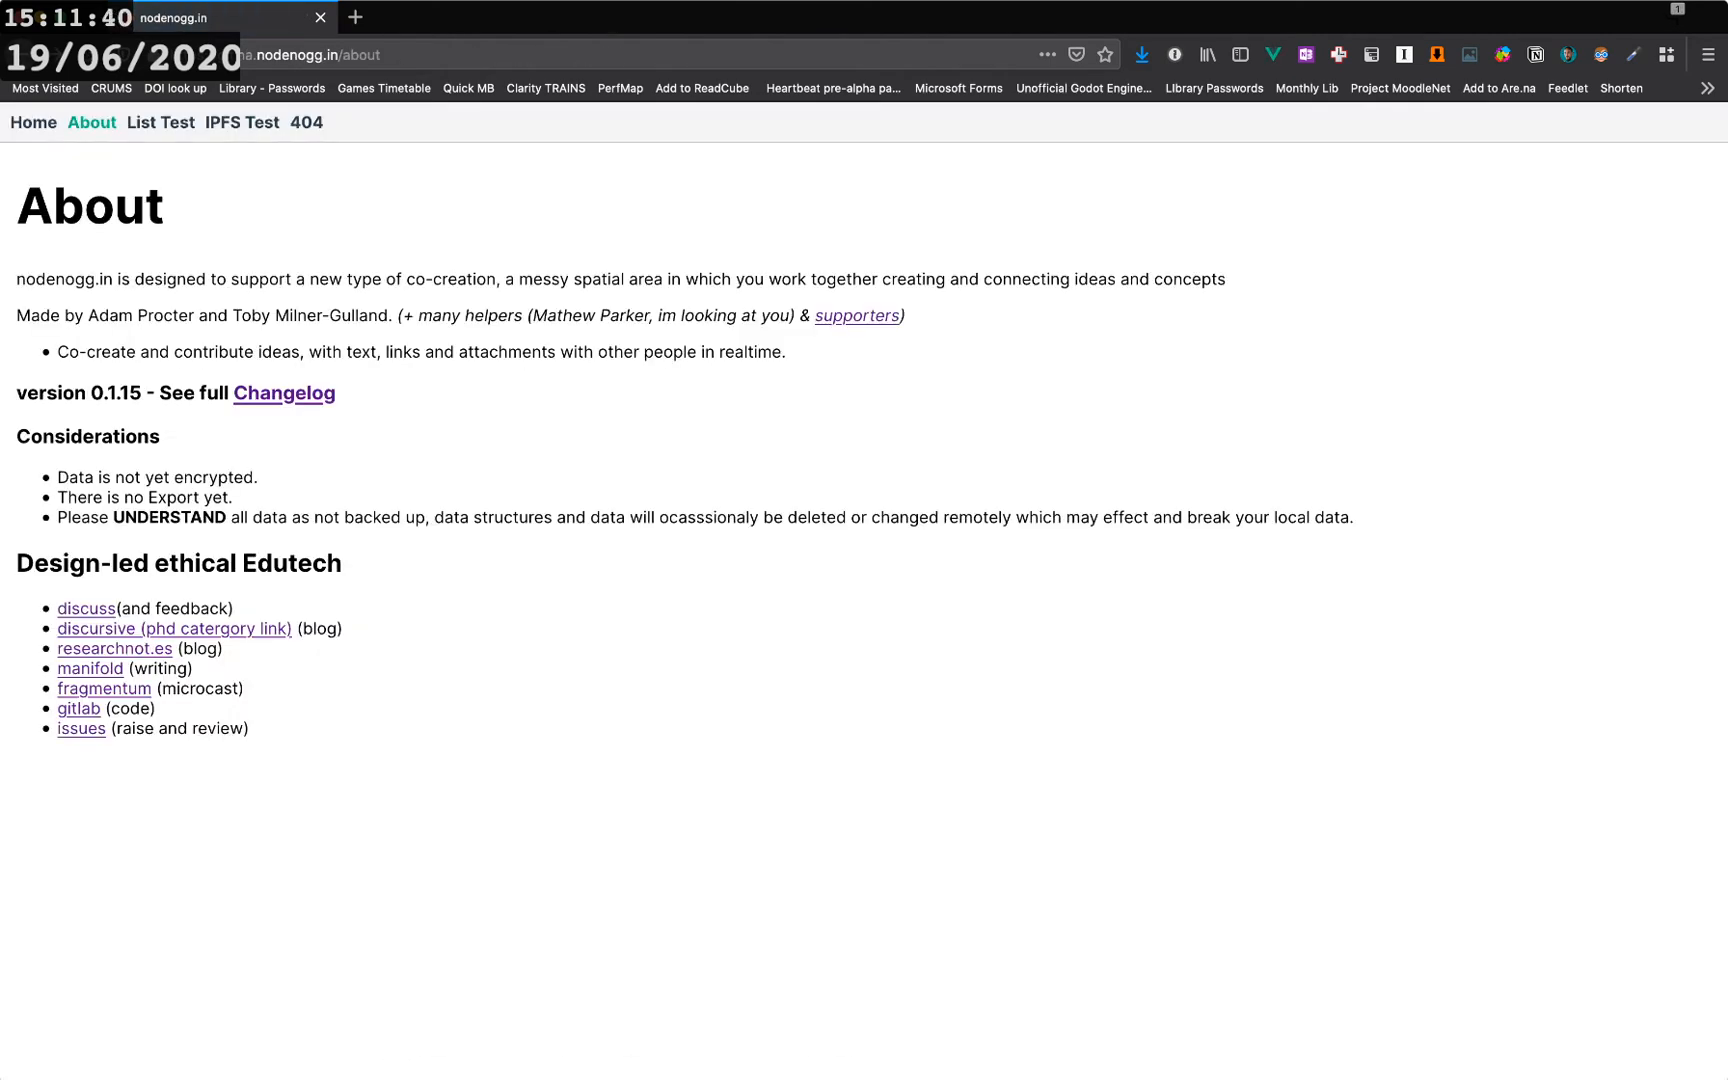
left_click(33, 123)
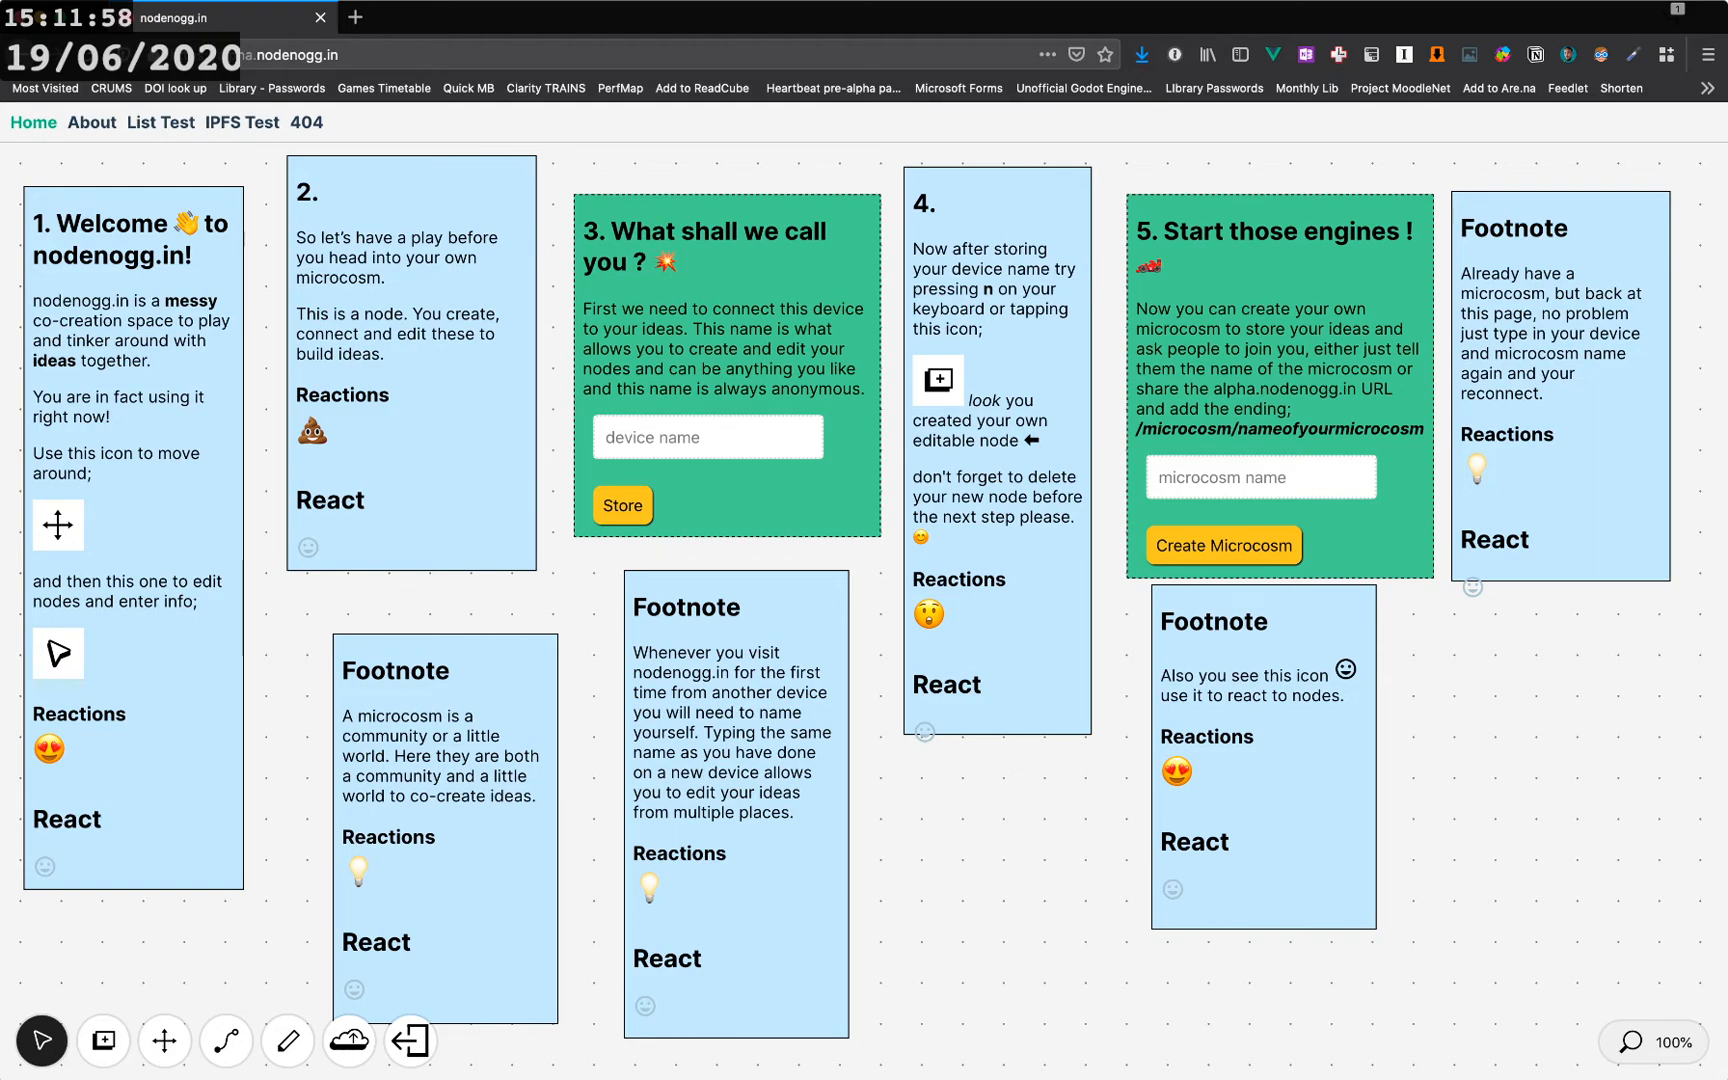
left_click(165, 1041)
mouse_move(867, 704)
left_mouse_down()
mouse_move(864, 540)
mouse_move(760, 493)
mouse_move(1094, 725)
mouse_move(1200, 671)
mouse_move(1187, 653)
mouse_move(901, 617)
mouse_move(875, 698)
mouse_move(860, 692)
left_mouse_up()
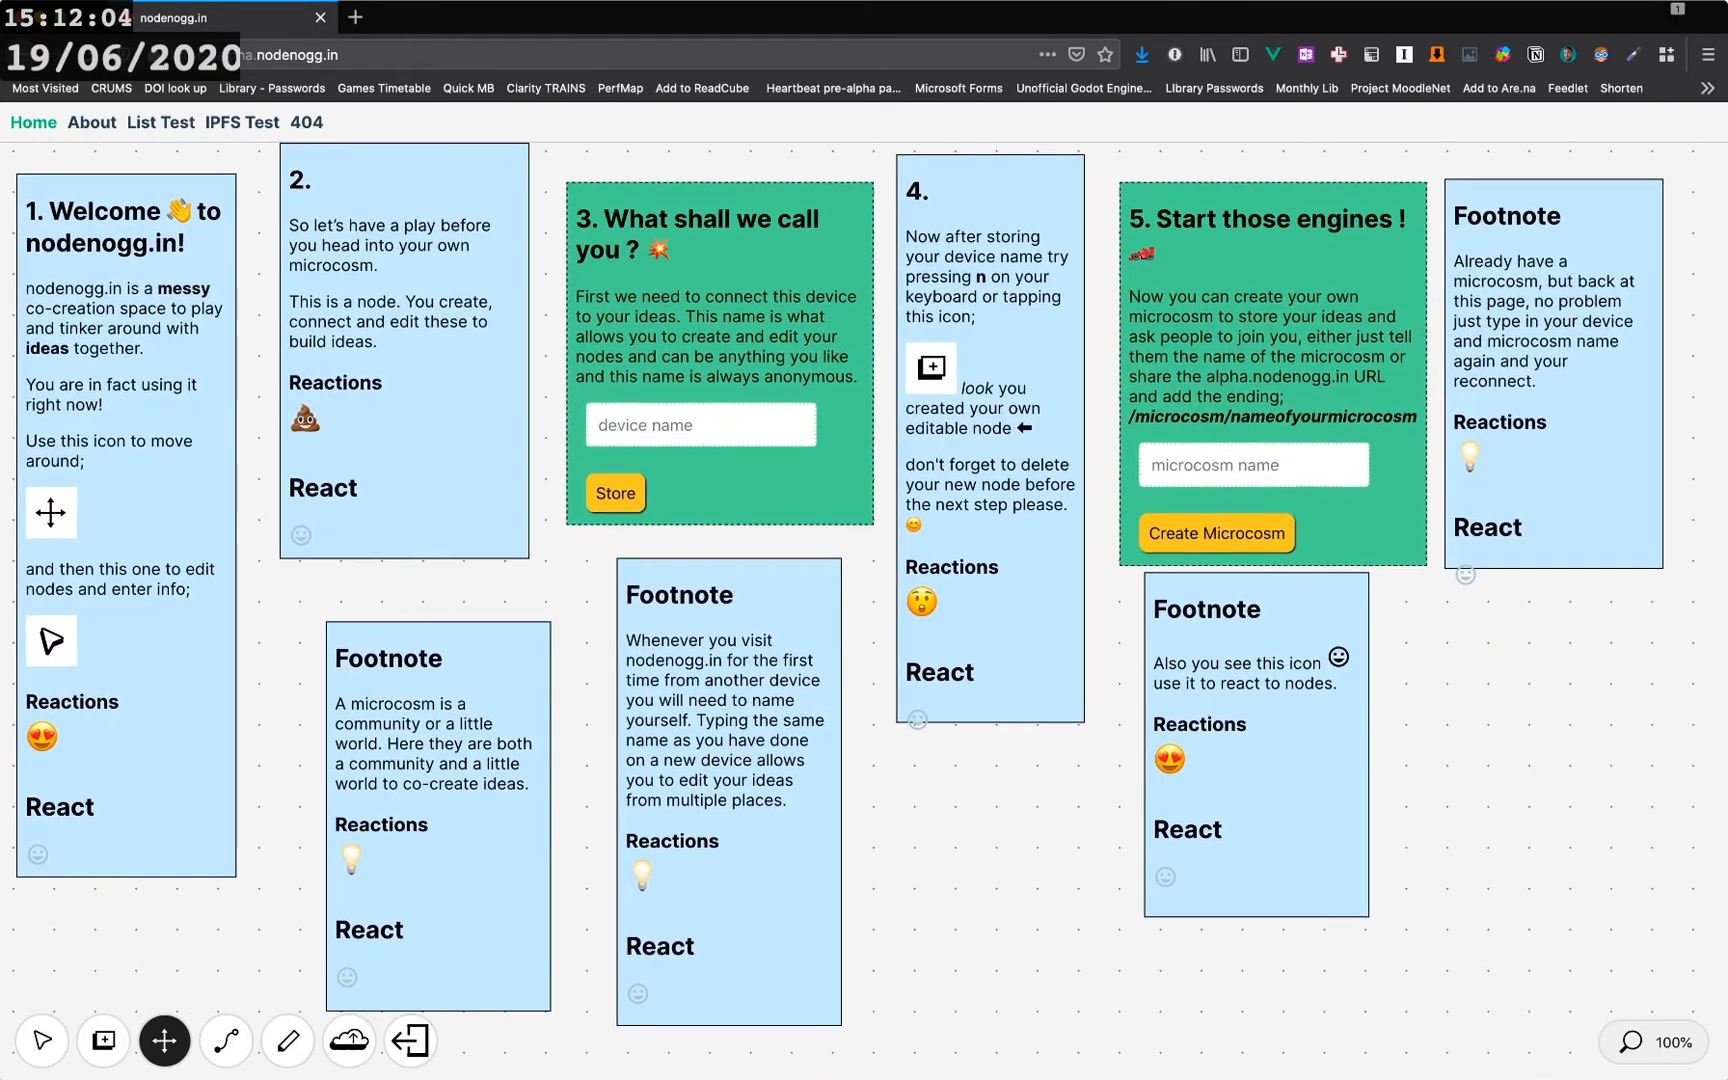
- Select the second instruction node and extend its height slightly
left_click(42, 1041)
left_click(404, 350)
mouse_move(404, 350)
left_mouse_down()
mouse_move(404, 431)
mouse_move(407, 353)
left_mouse_up()
mouse_move(407, 566)
left_mouse_down()
mouse_move(407, 608)
mouse_move(407, 581)
left_mouse_up()
mouse_move(407, 400)
left_mouse_down()
mouse_move(404, 432)
mouse_move(404, 408)
left_mouse_up()
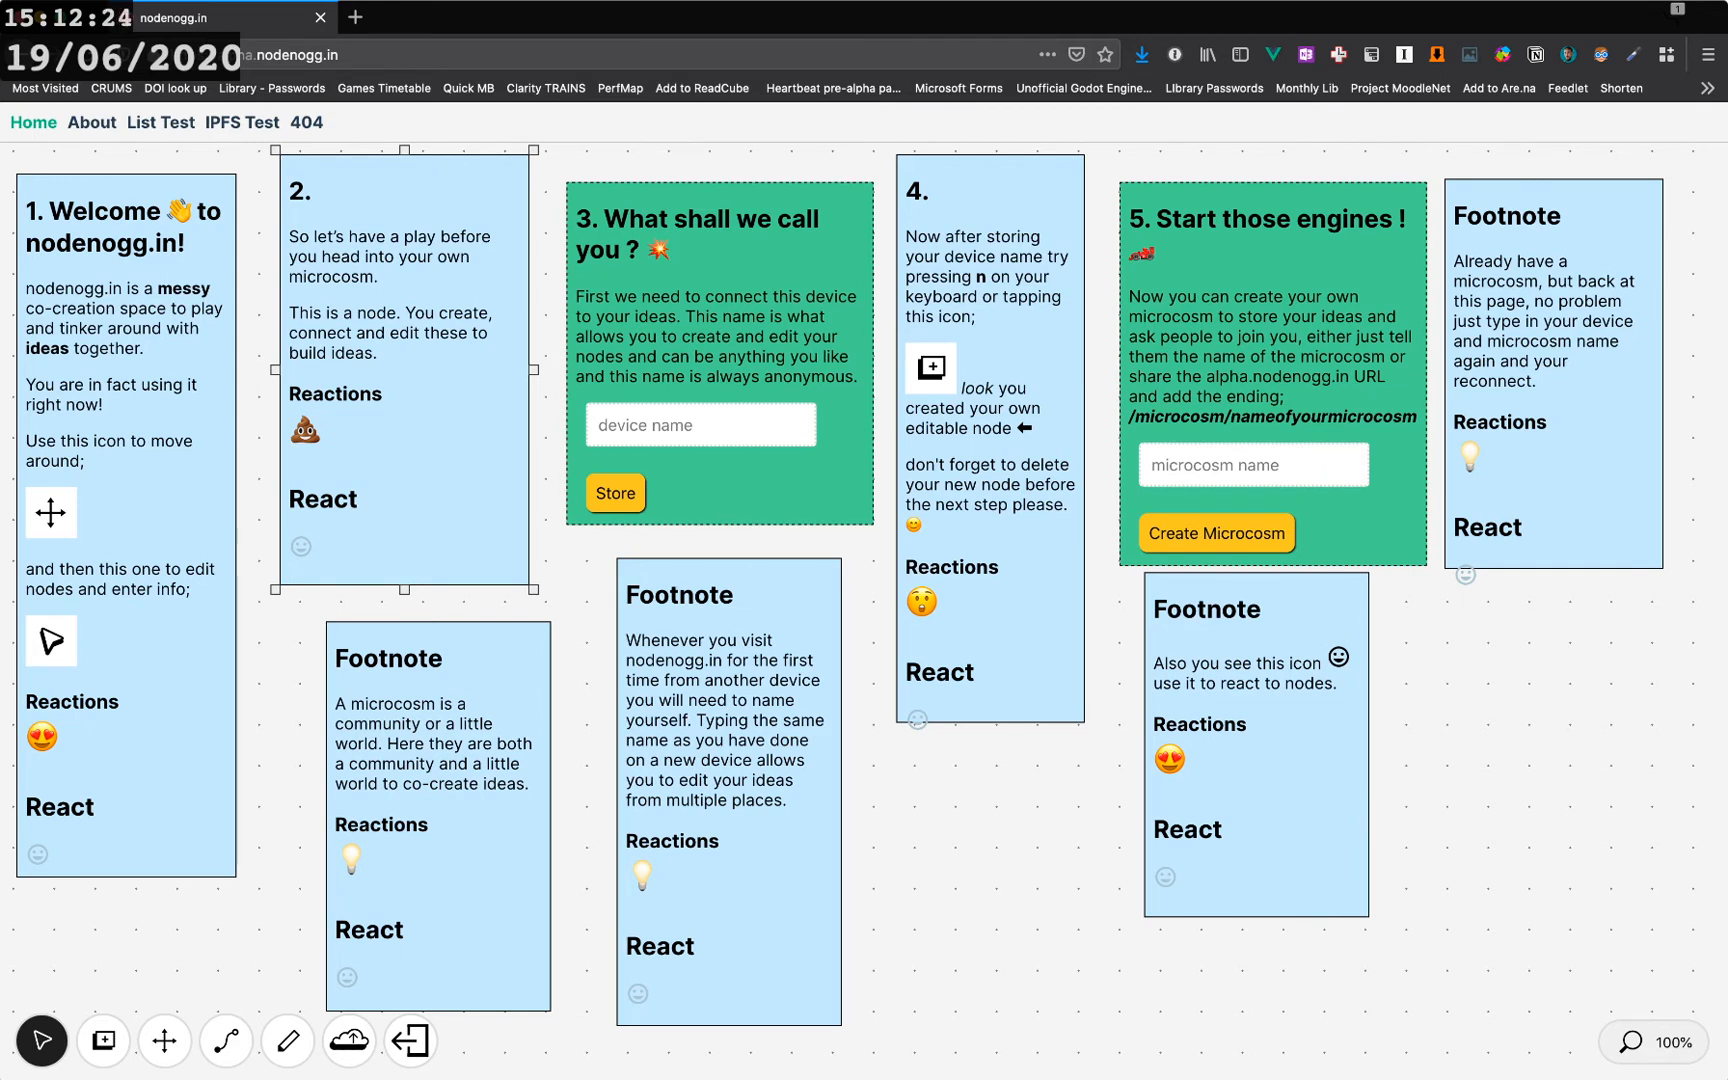
- Try starting a connection from the welcome node with the connection tool
left_click(226, 1041)
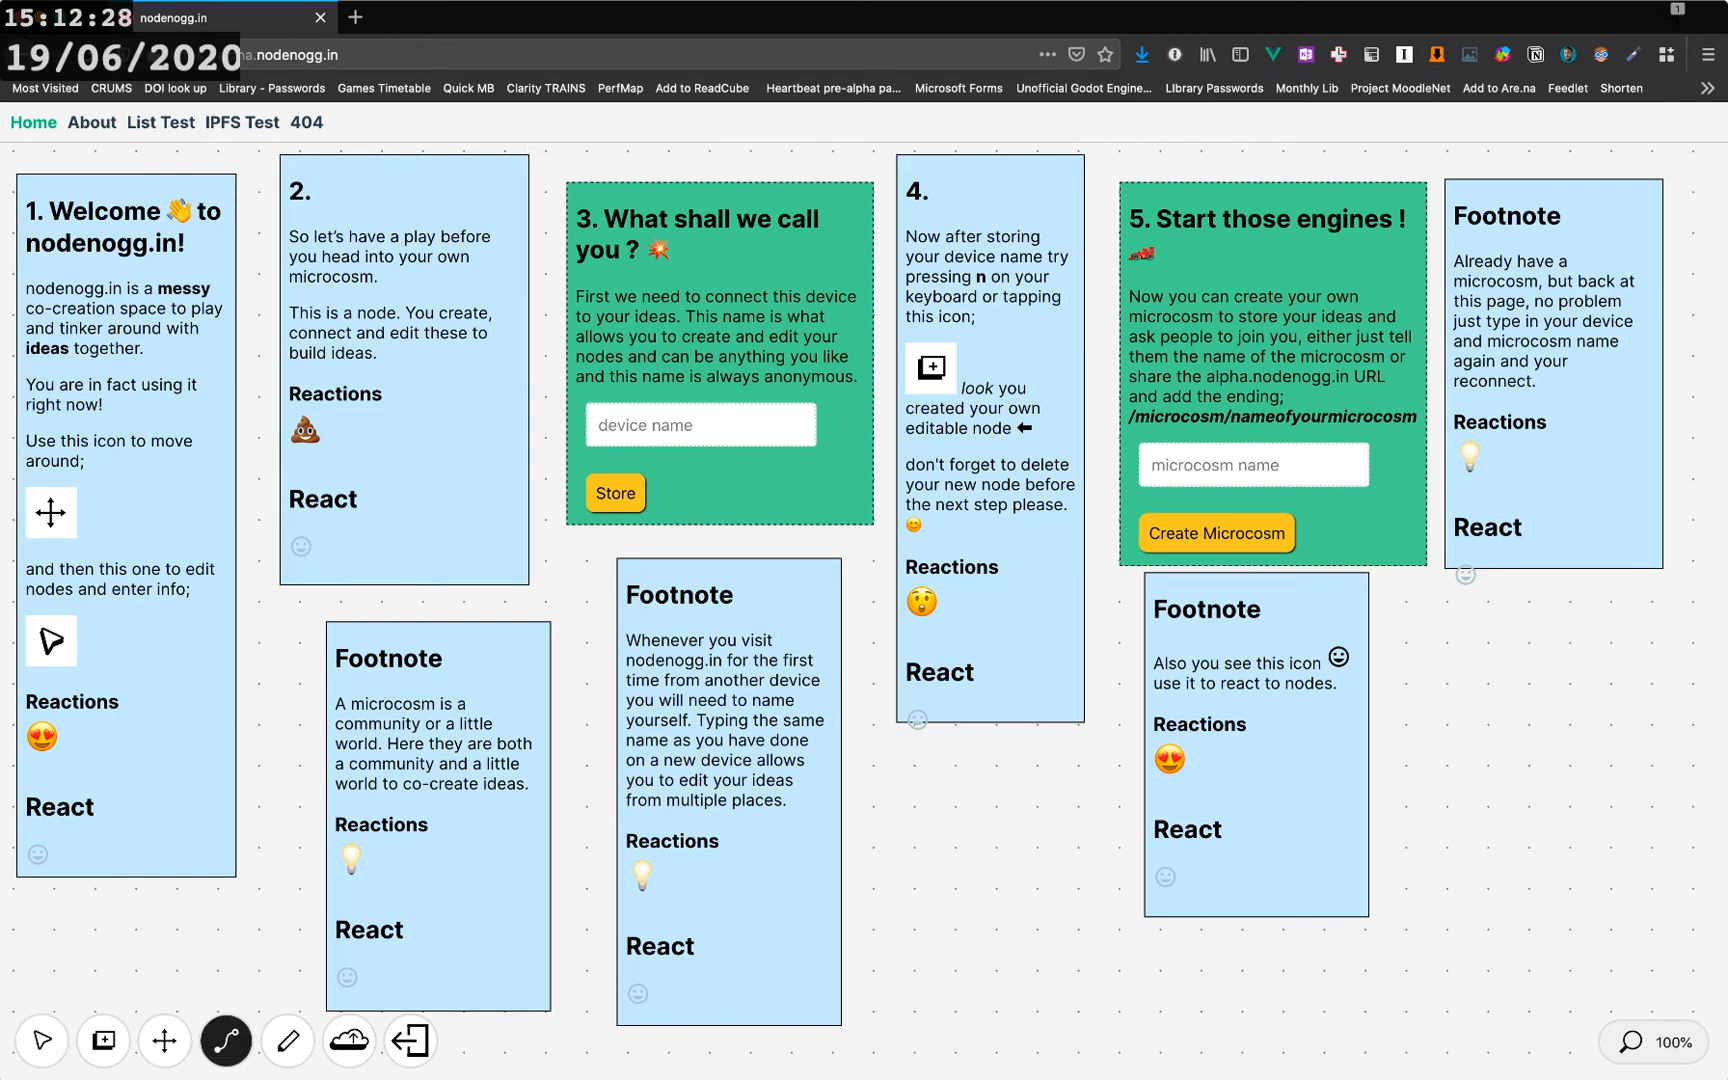
mouse_move(130, 480)
left_mouse_down()
mouse_move(158, 464)
mouse_move(129, 480)
left_mouse_up()
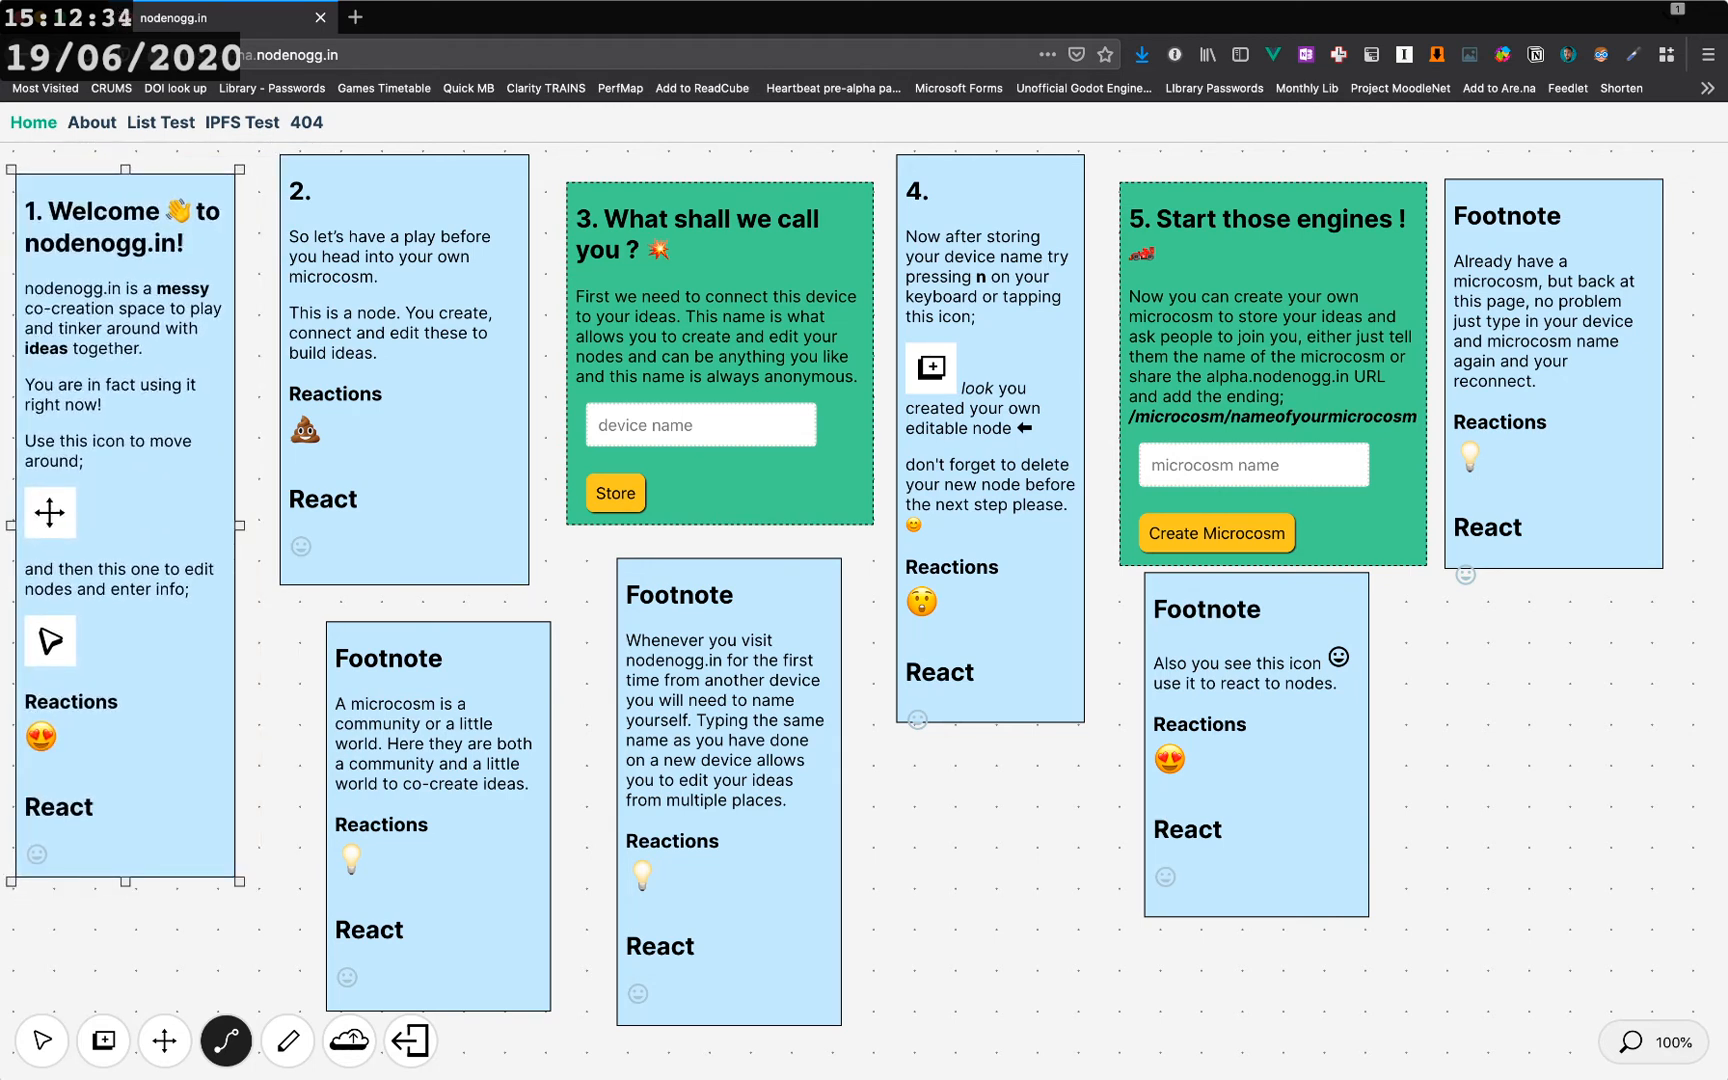
left_click(42, 1041)
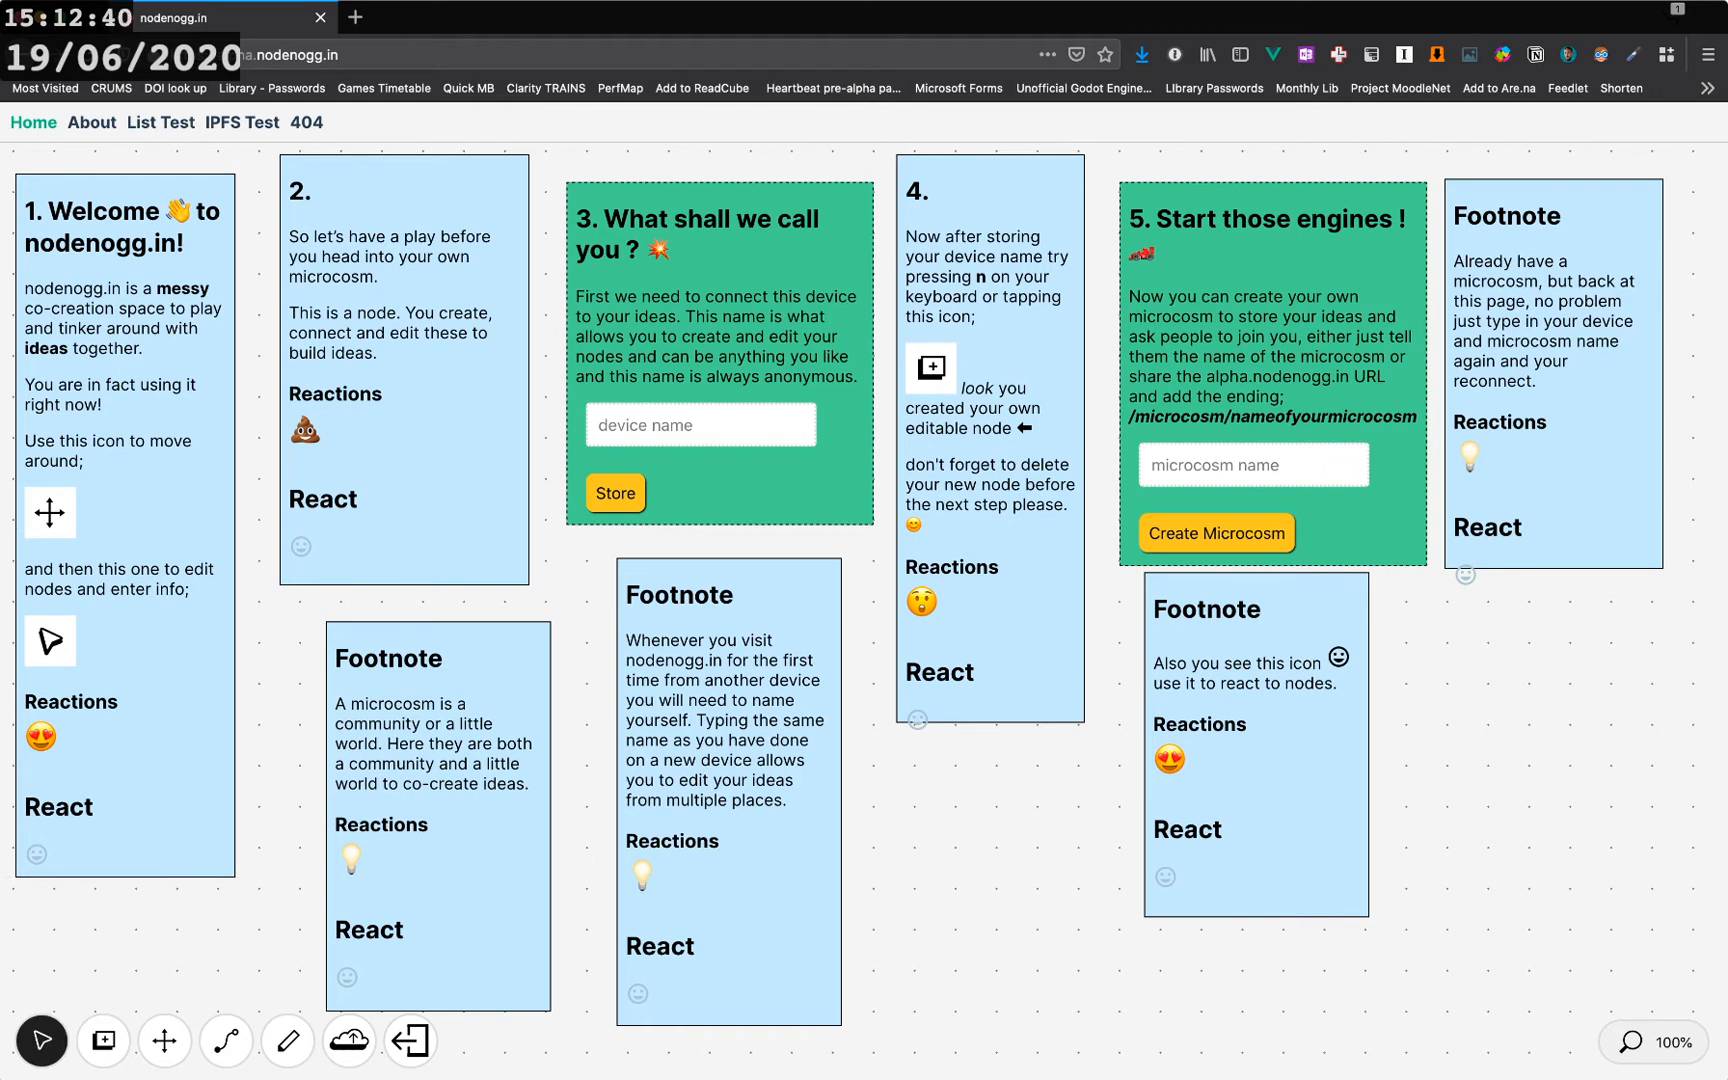
- Enter june2020 as the device name and store it
left_click(700, 425)
type("june")
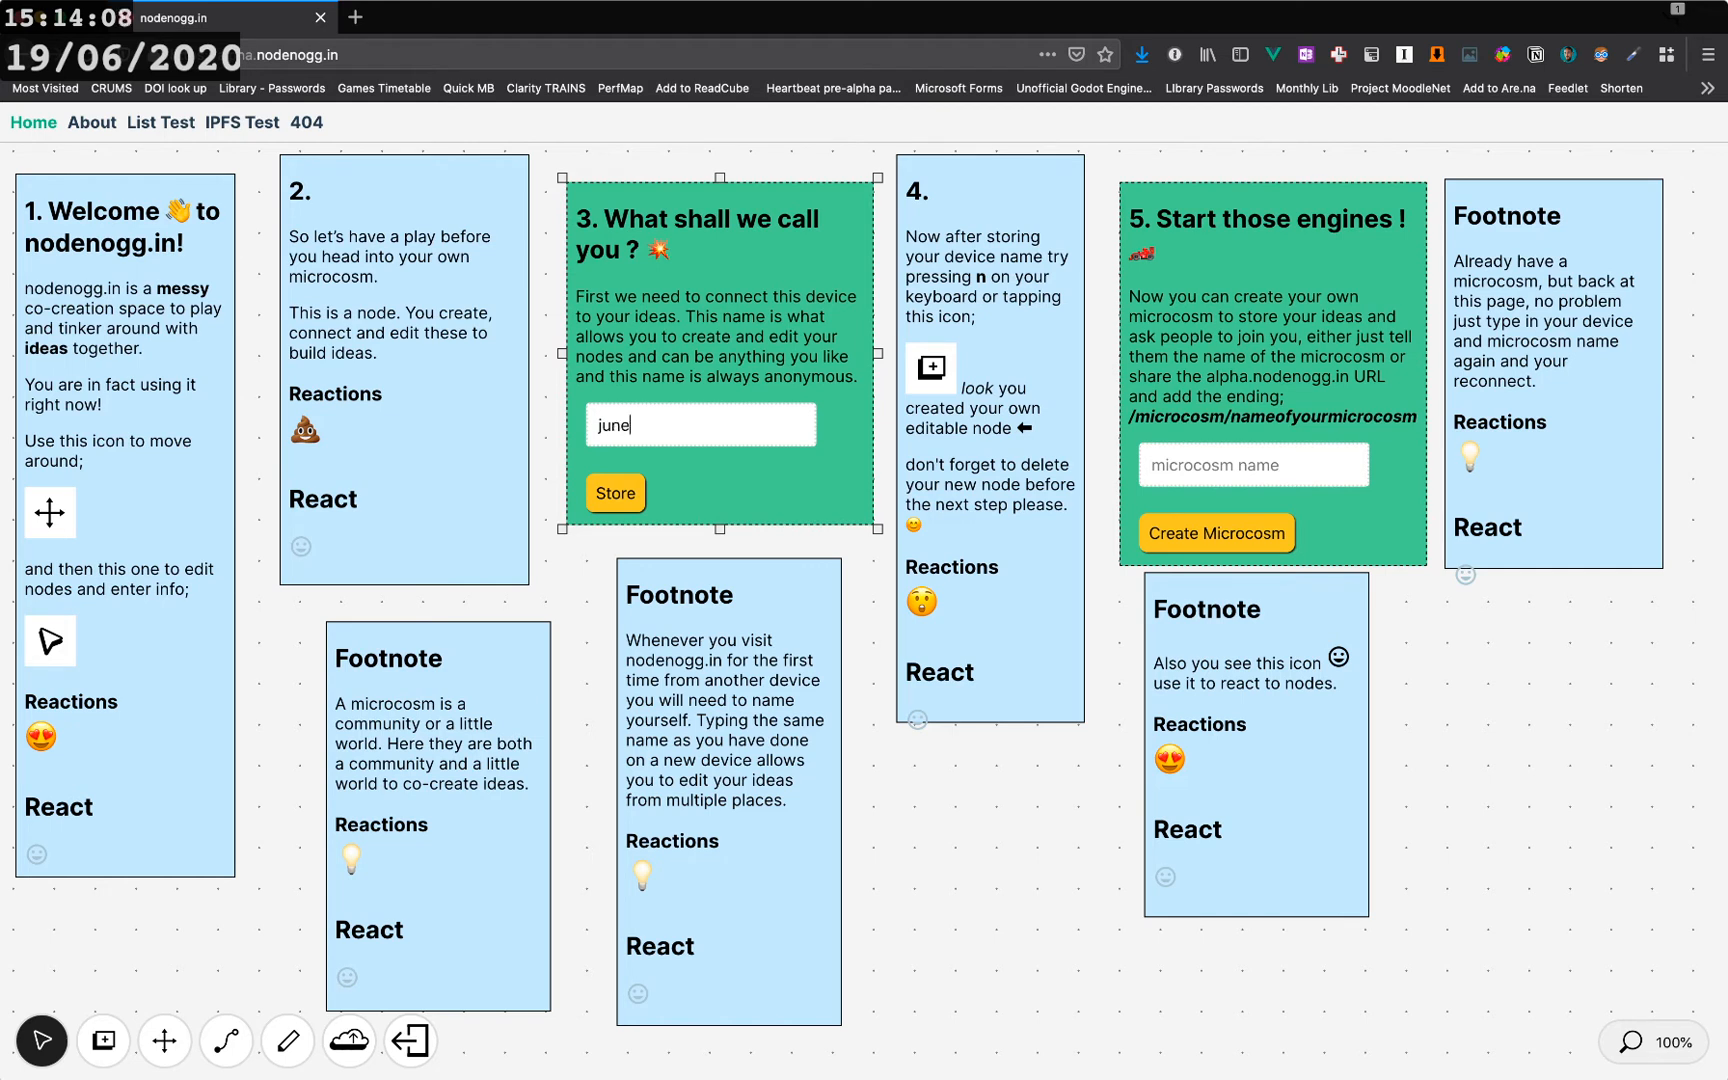
type("2020")
left_click(615, 493)
- Create a new node and move it beneath the fourth instruction node
key("n")
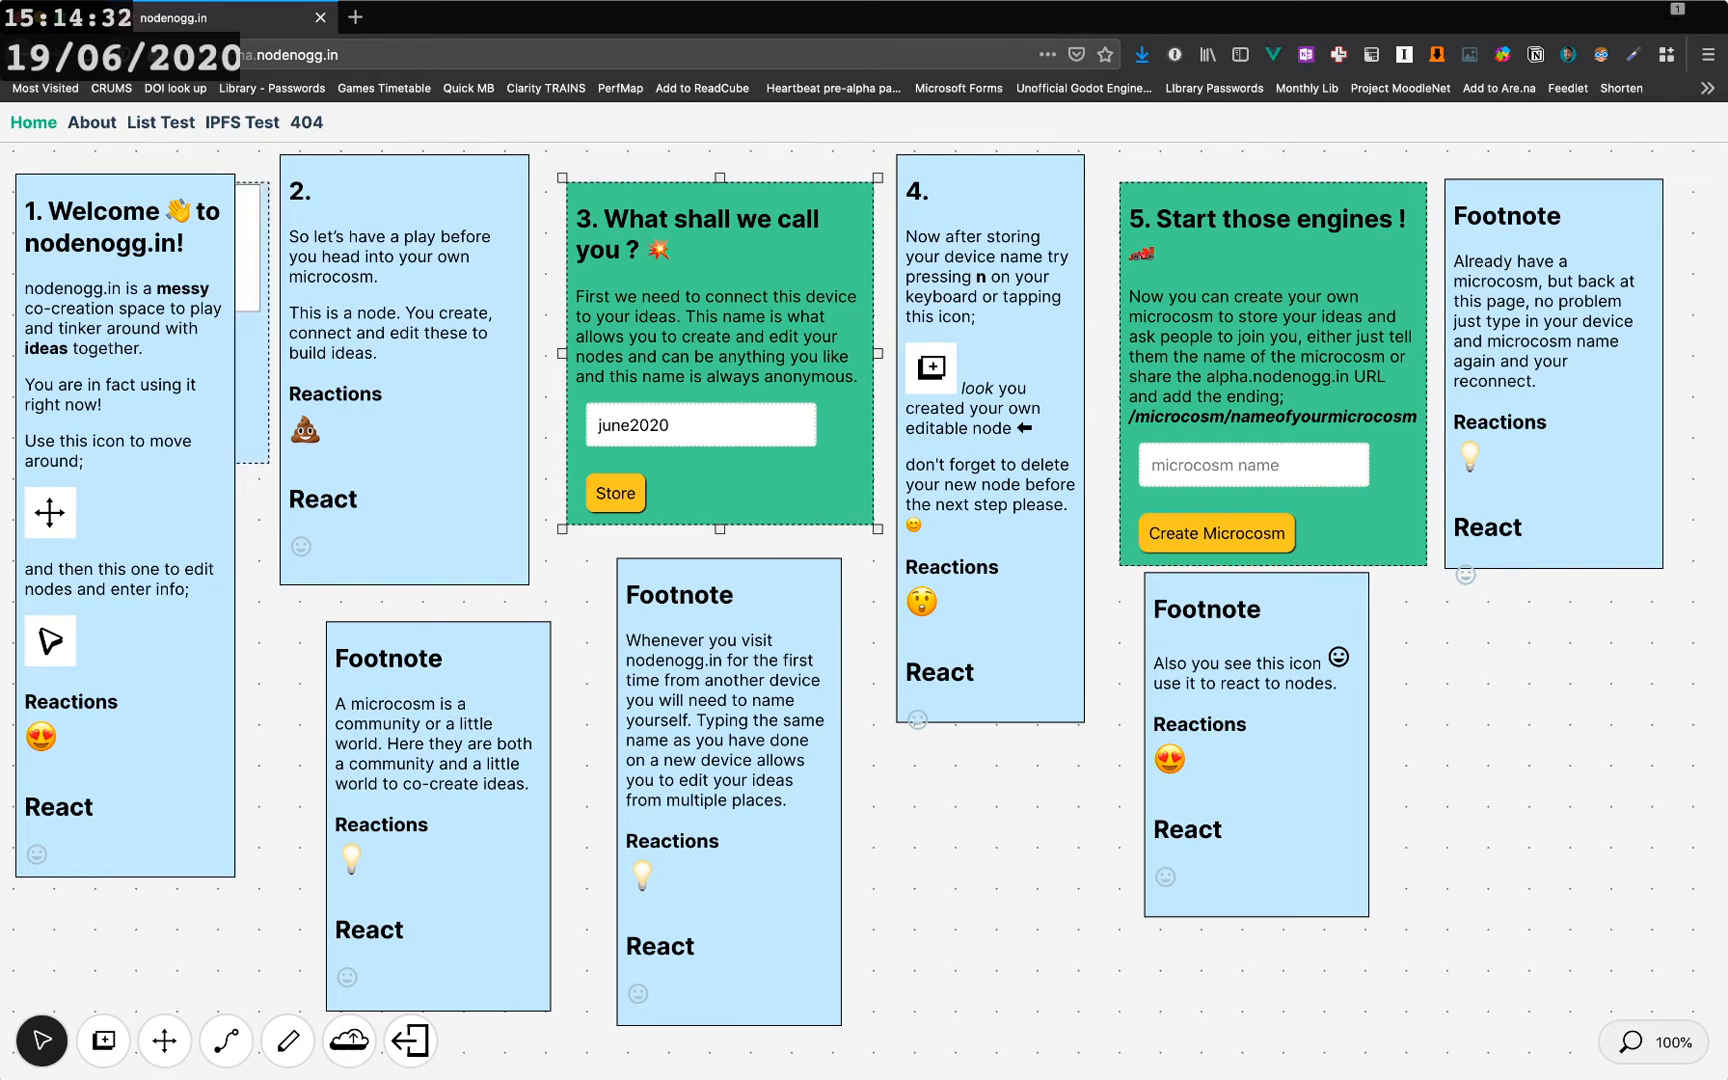
left_click(252, 390)
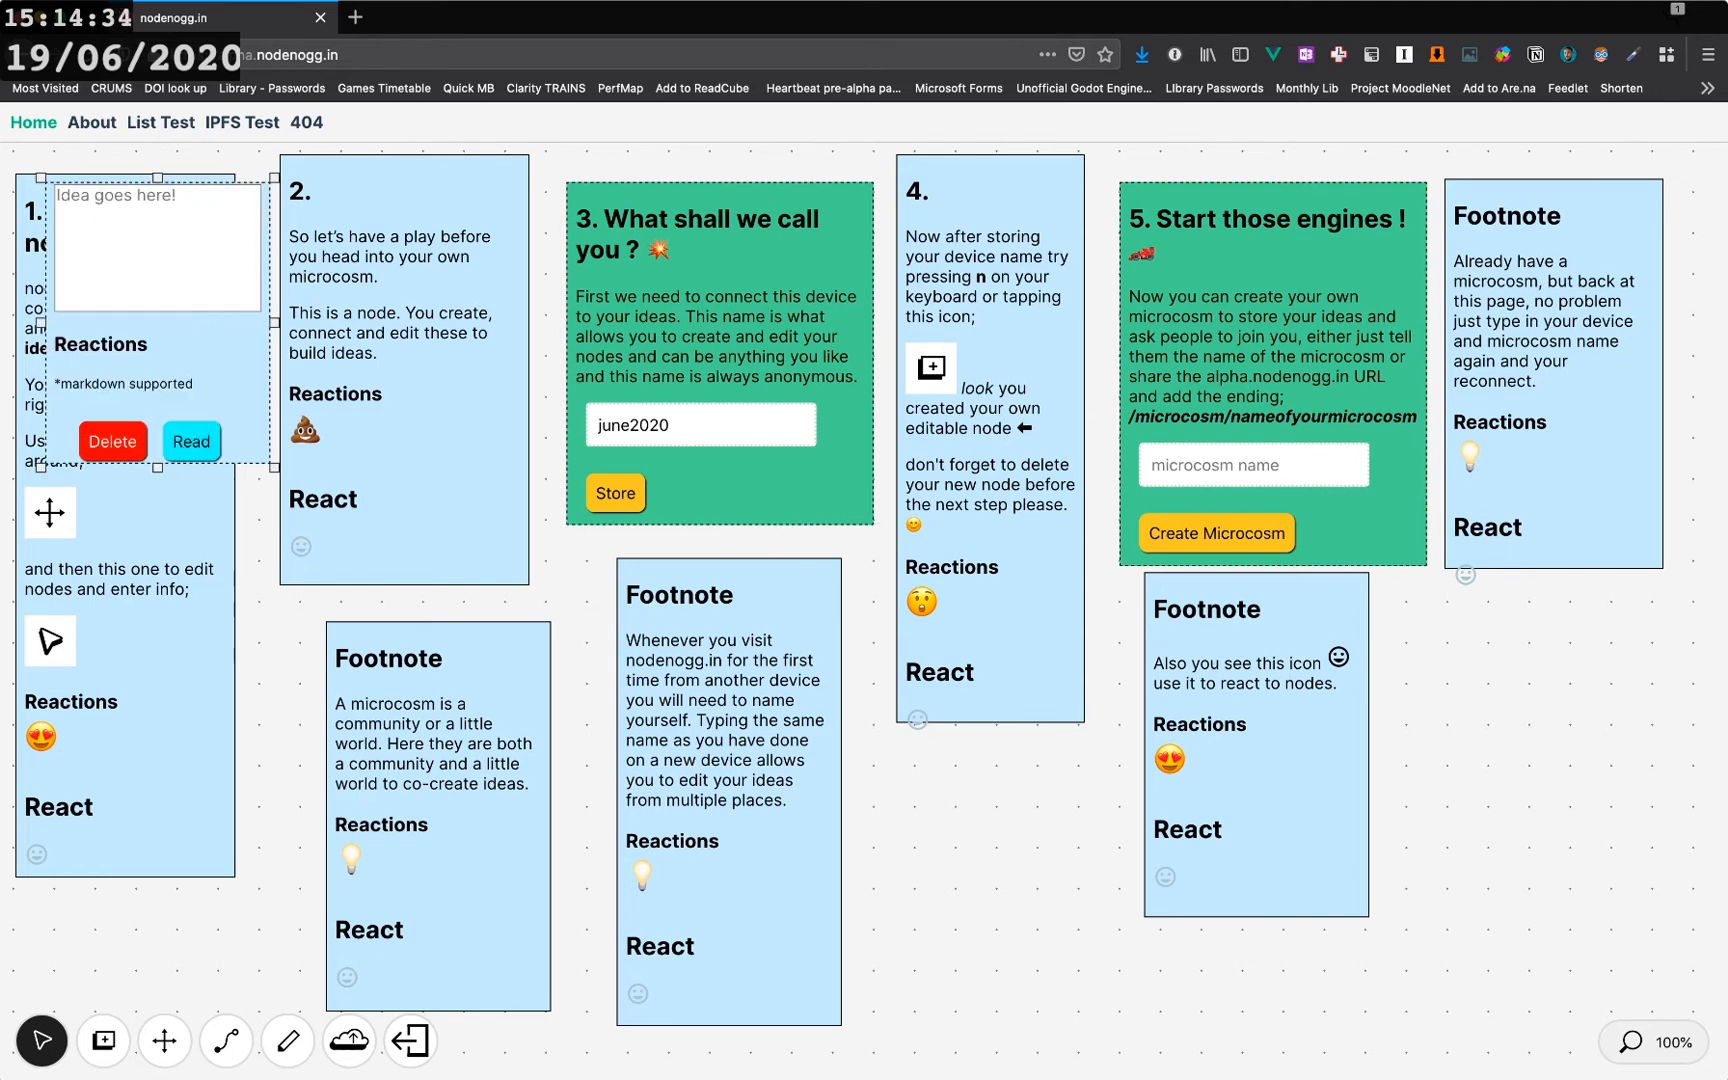
left_click_drag(252, 390, 1088, 952)
- Write 'this is my node' in the new node and switch it to read view
left_click(992, 810)
type("t")
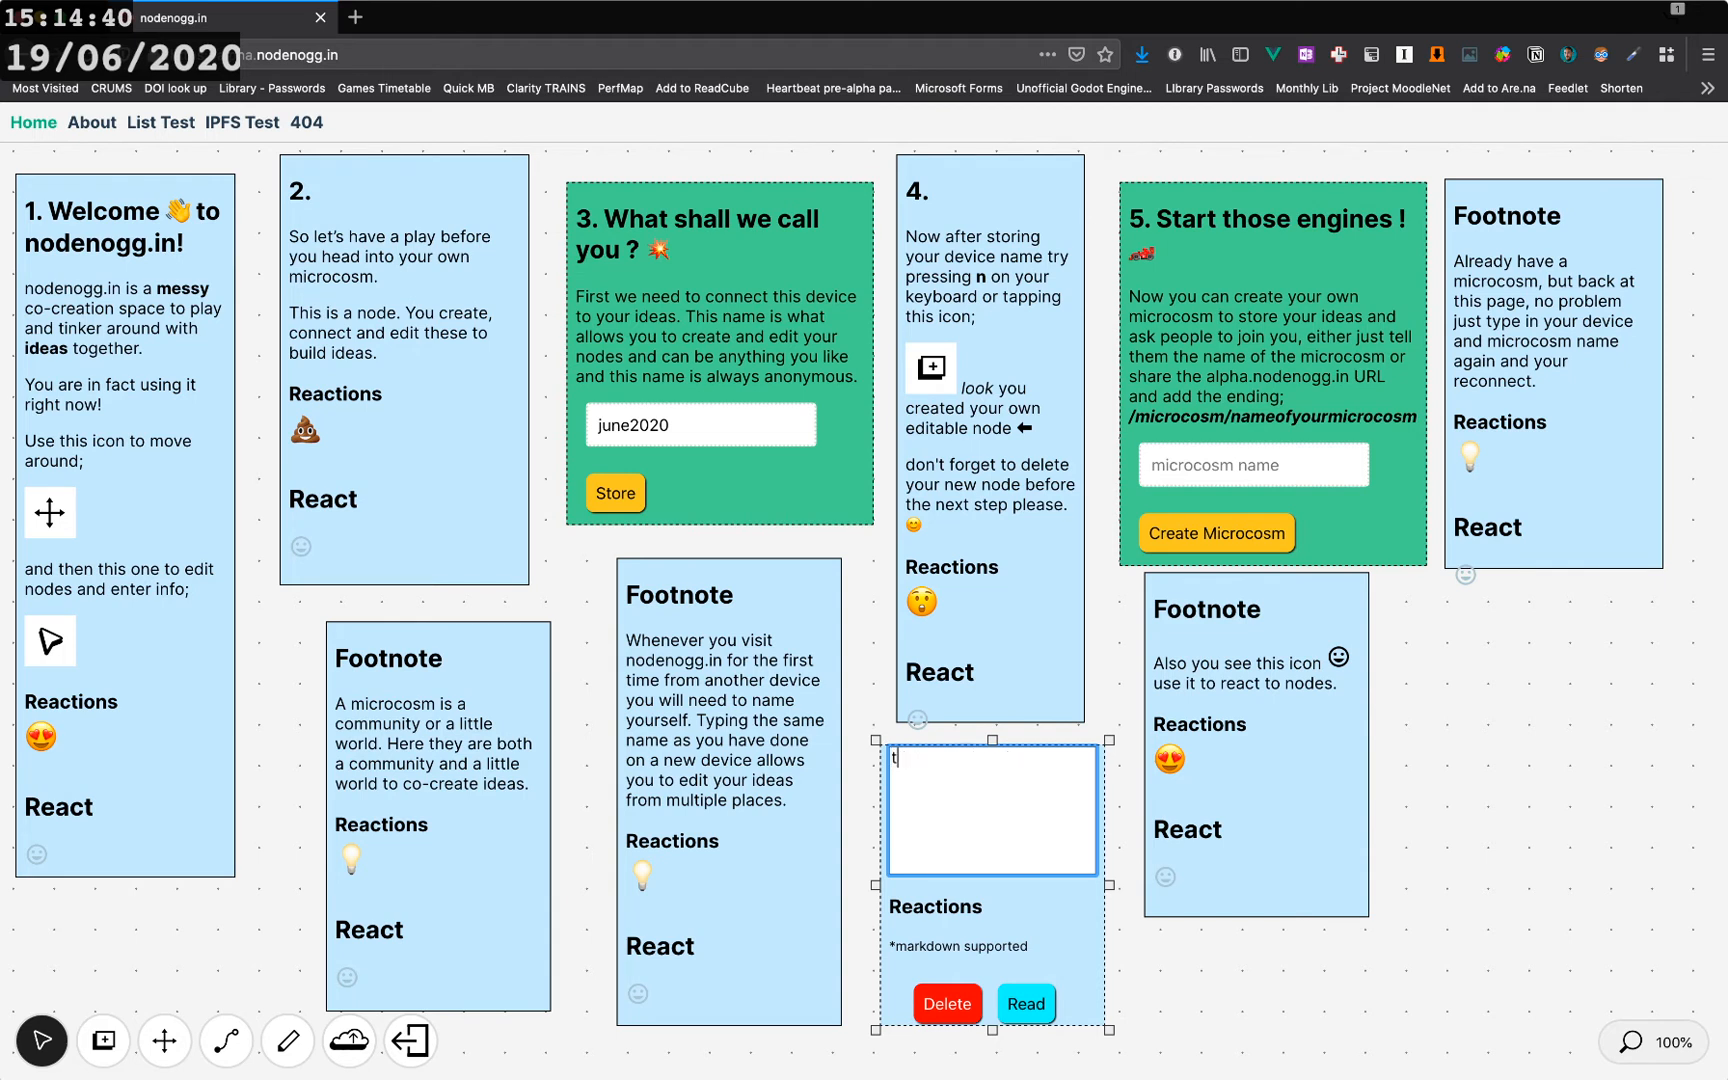
type("his is my node")
left_click(1026, 1004)
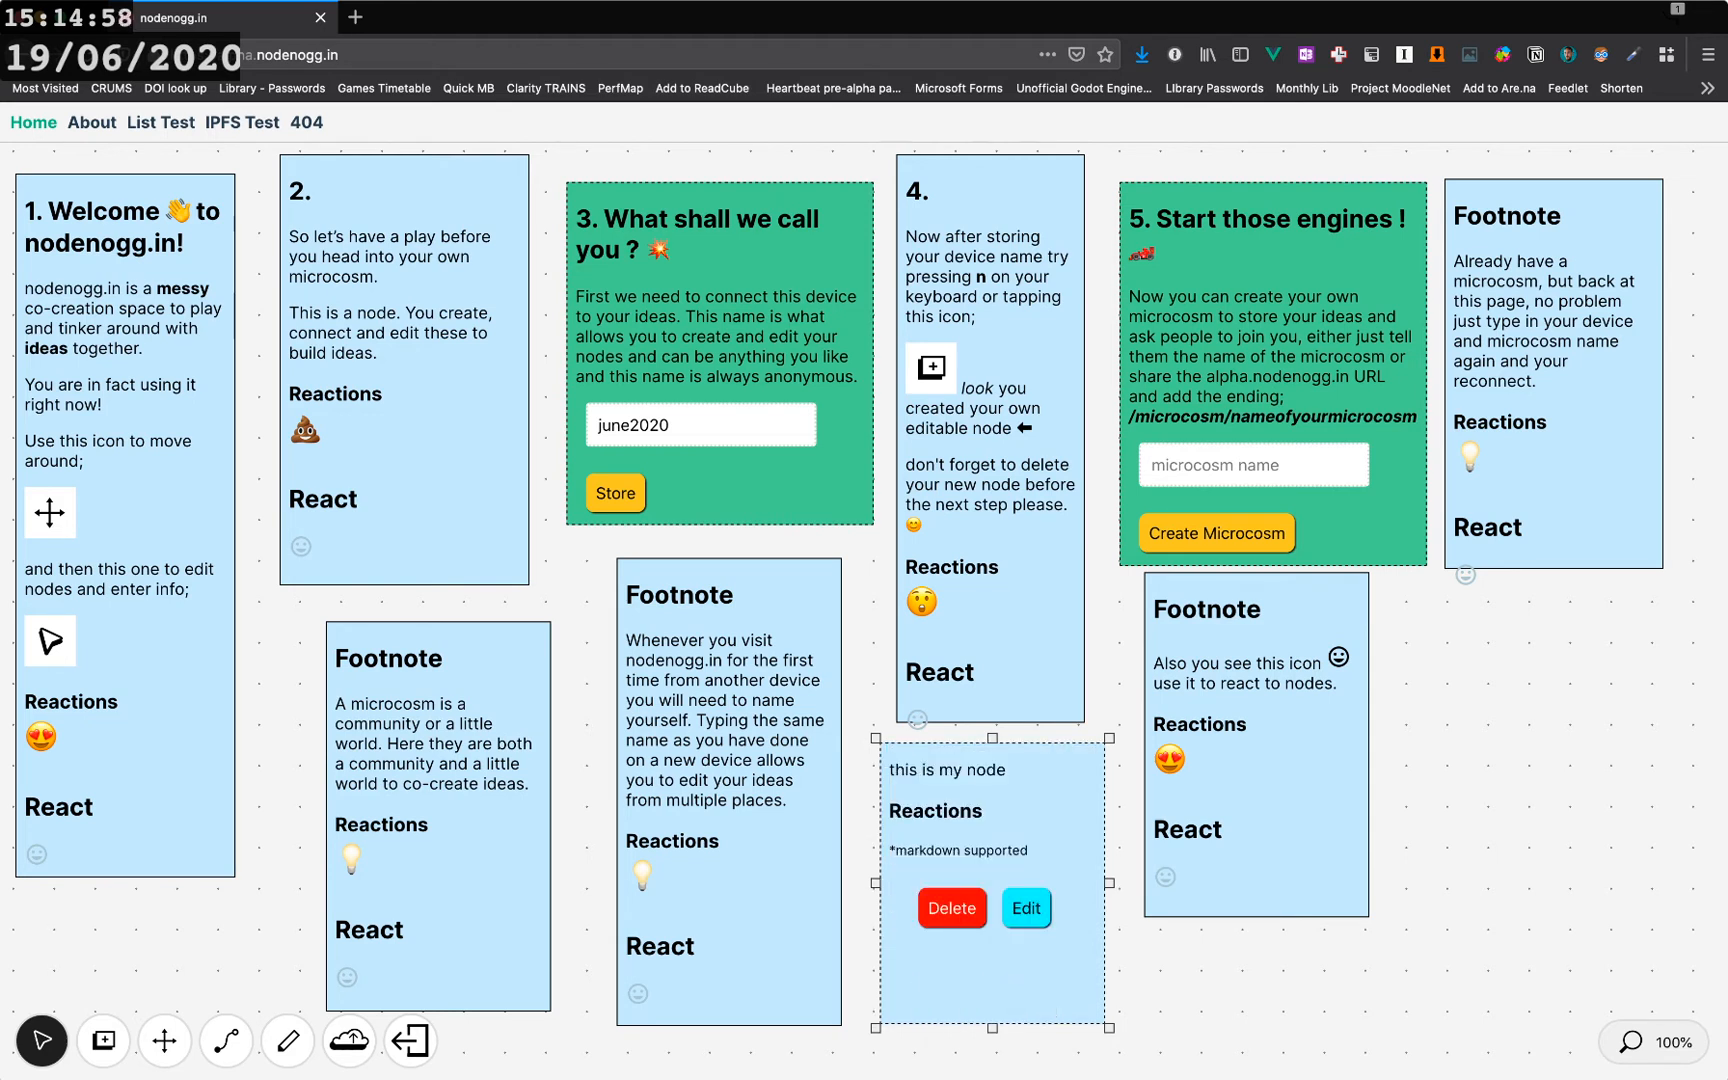
- Delete the new 'this is my node' node
mouse_move(1020, 980)
left_mouse_down()
mouse_move(1069, 973)
mouse_move(1013, 978)
left_mouse_up()
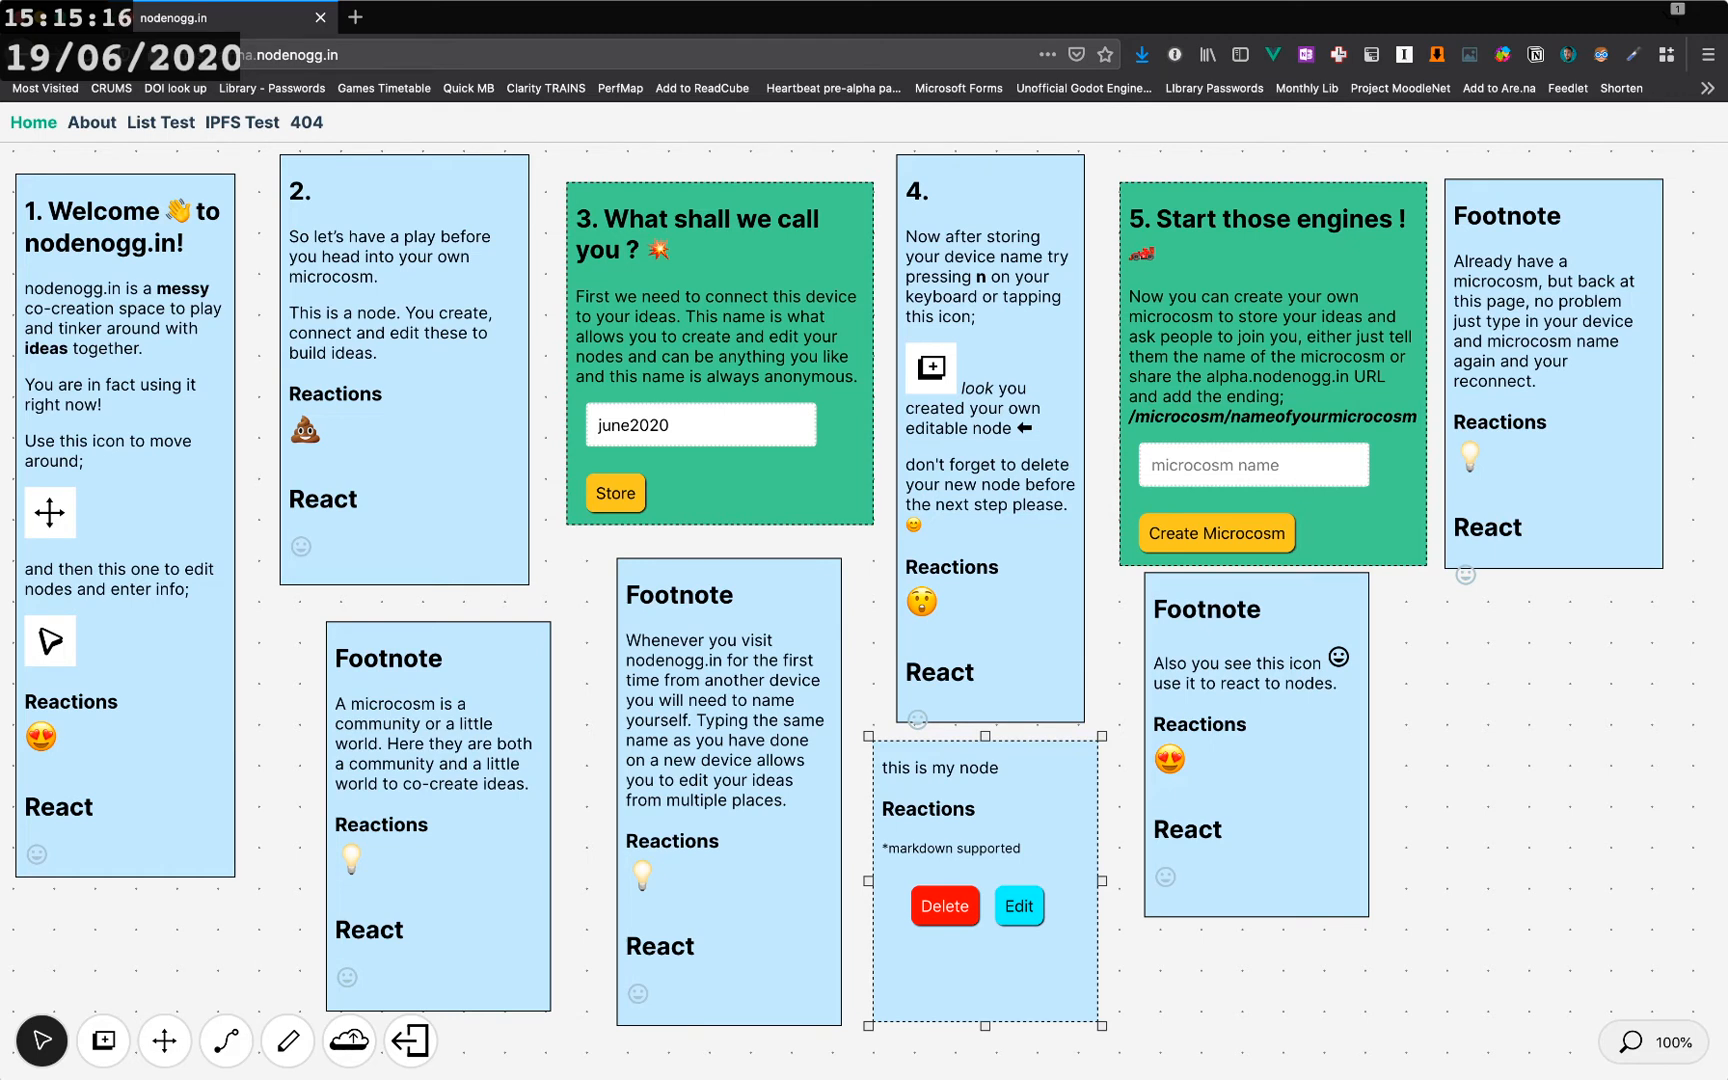
left_click_drag(985, 840, 990, 842)
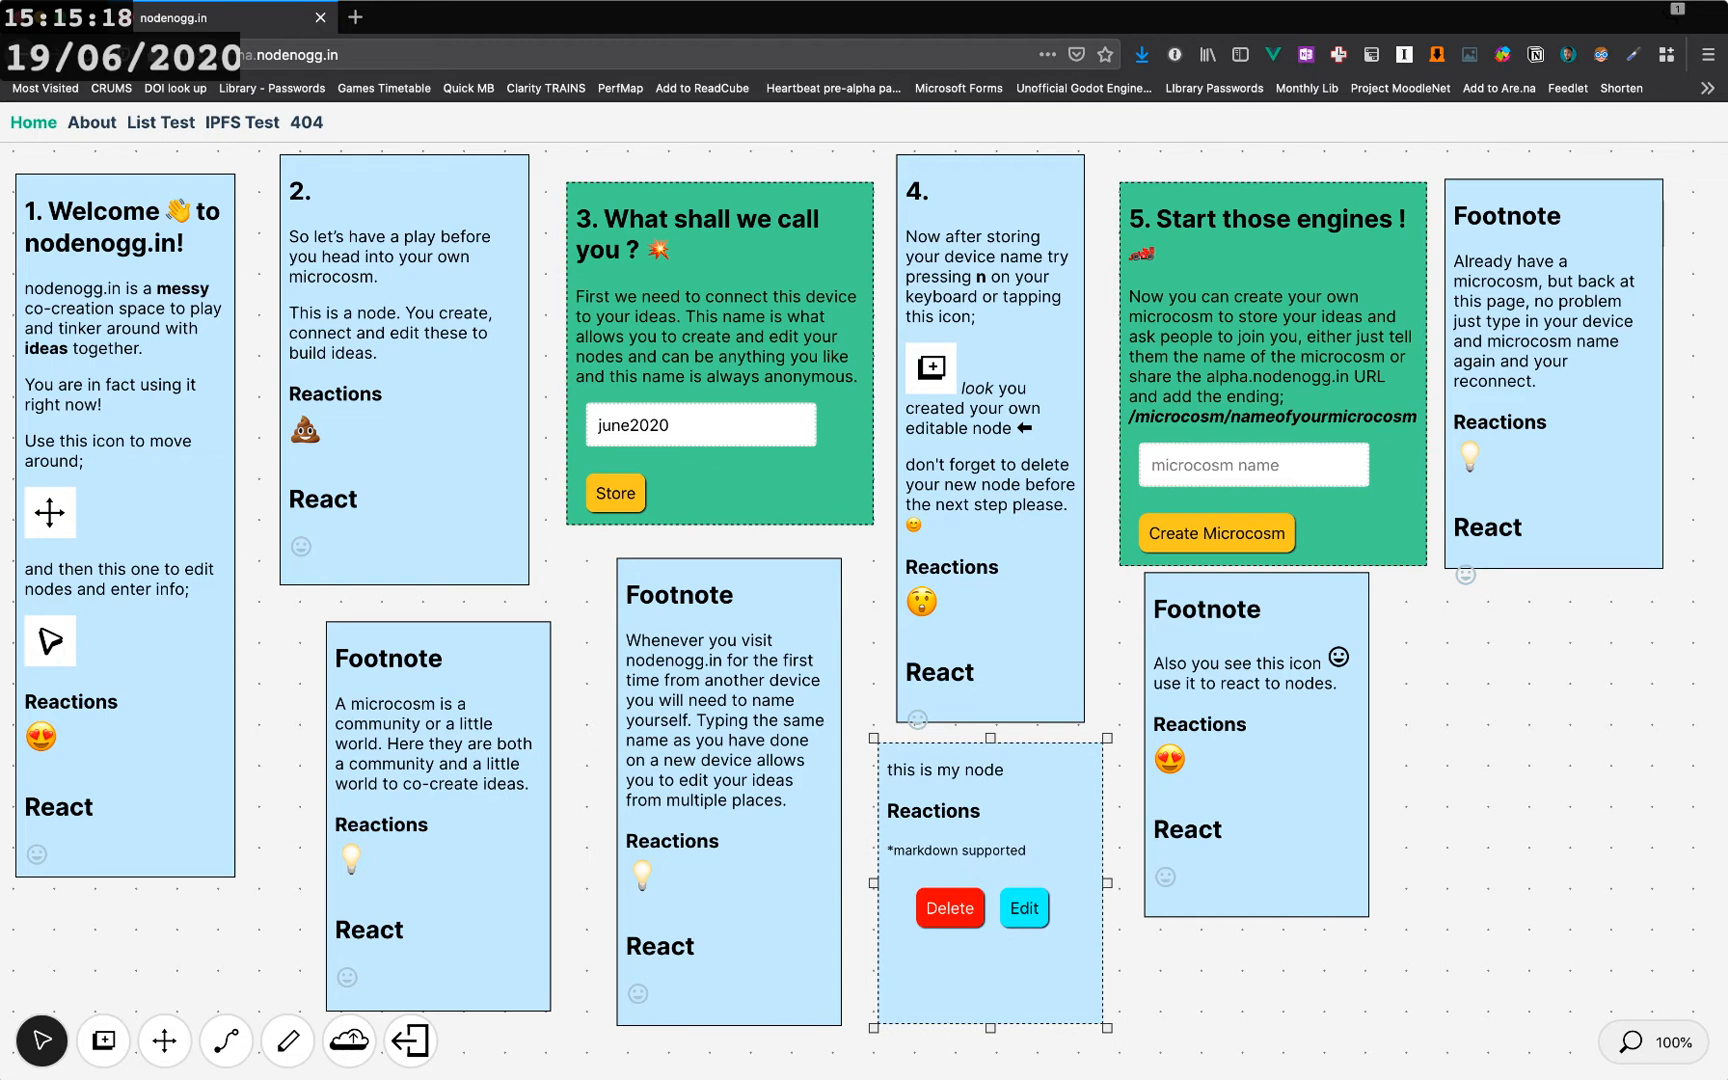
left_click(950, 907)
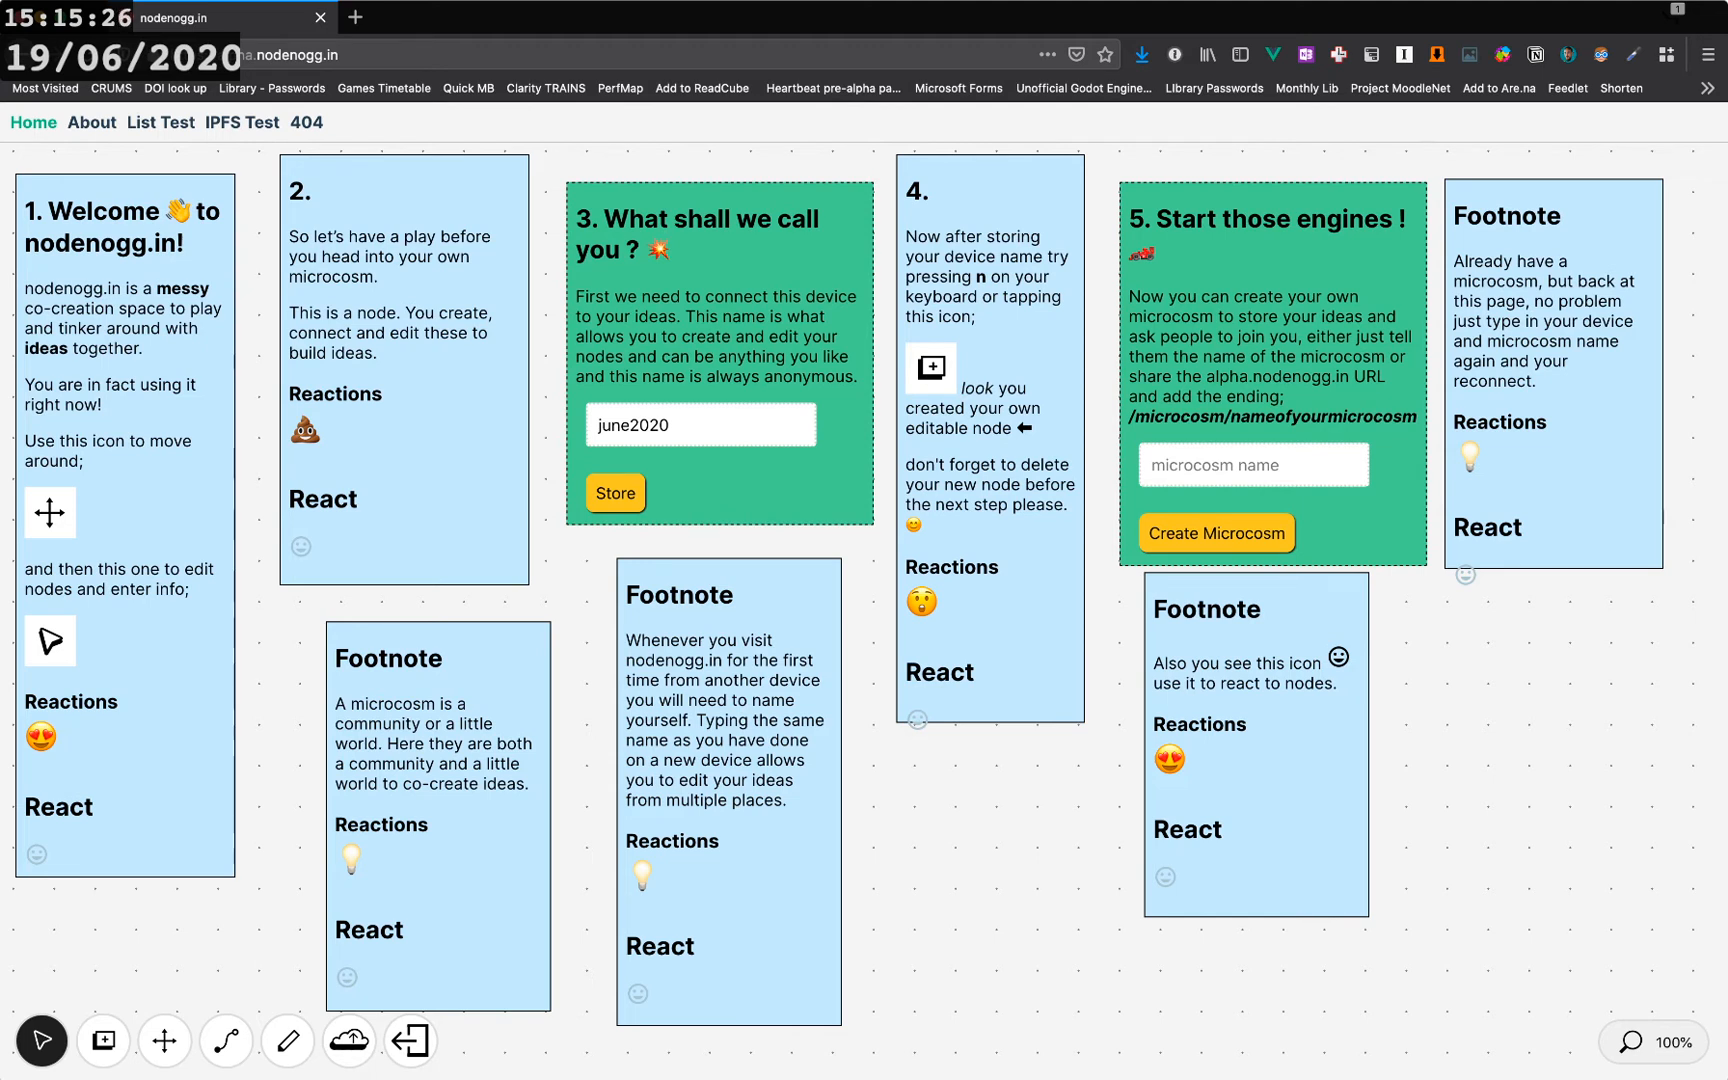
- Create a microcosm named june2020
left_click(1253, 465)
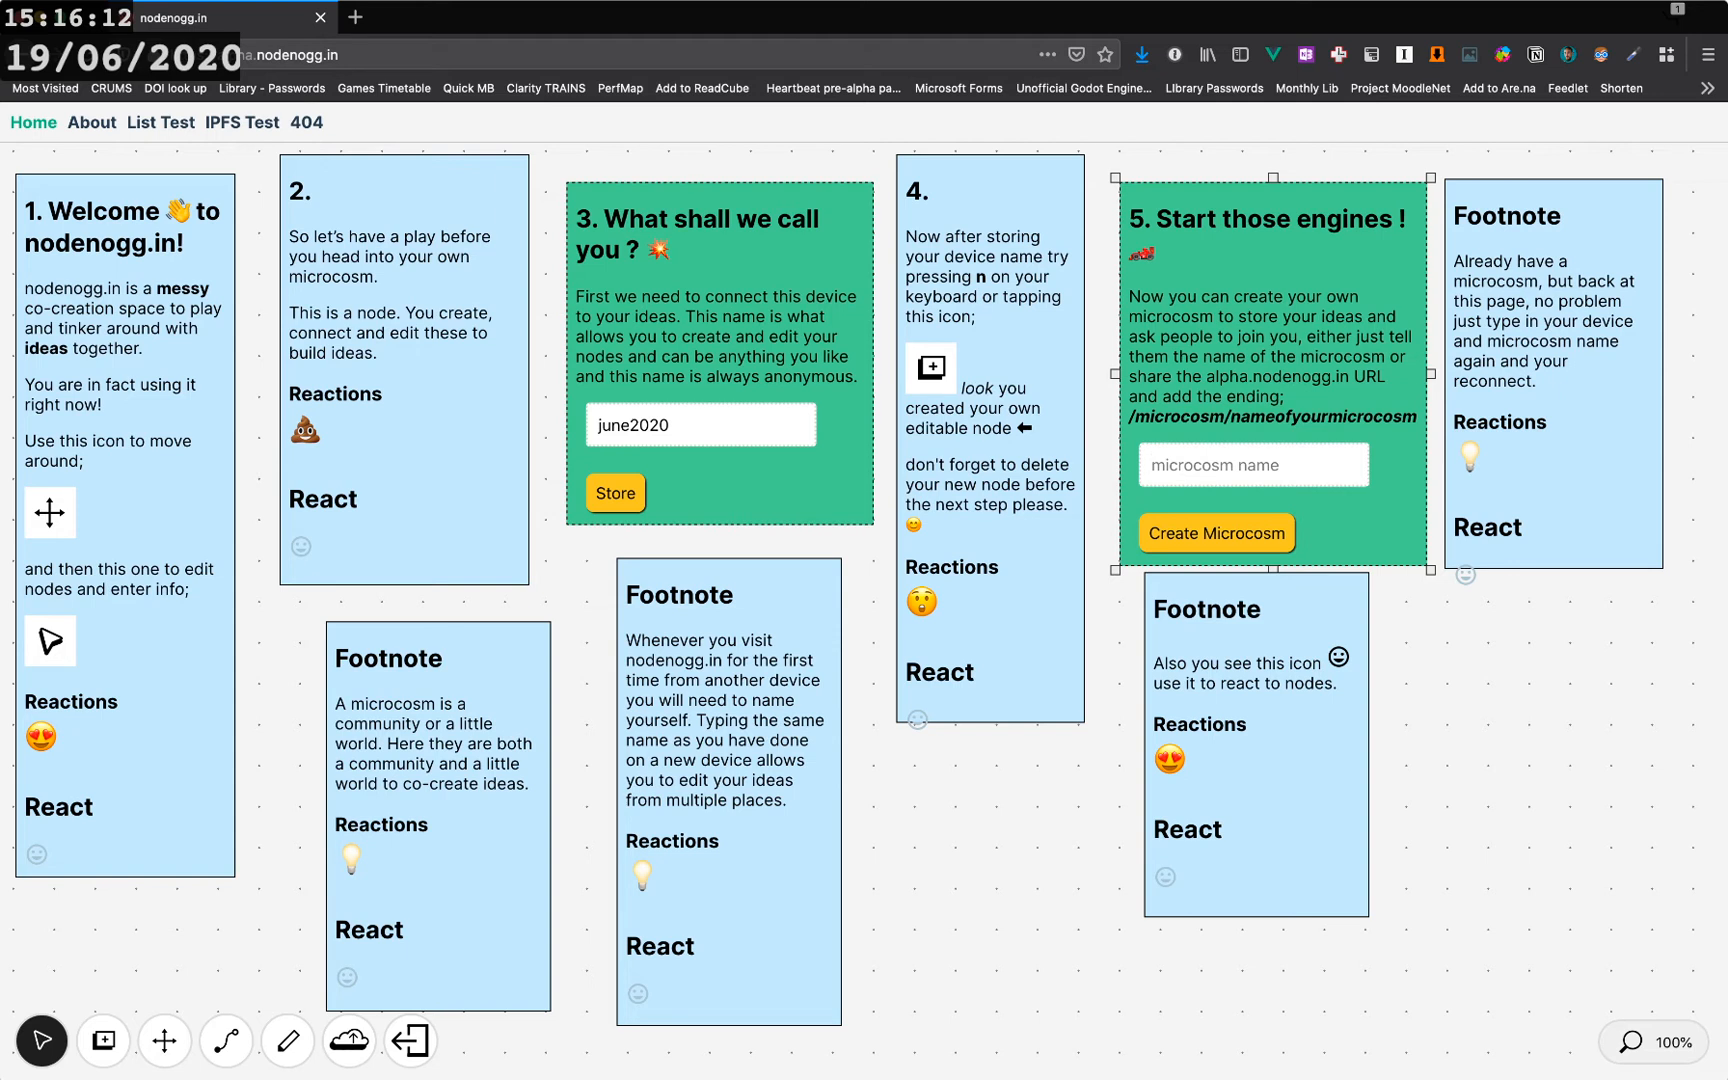
type("june2020")
key("Return")
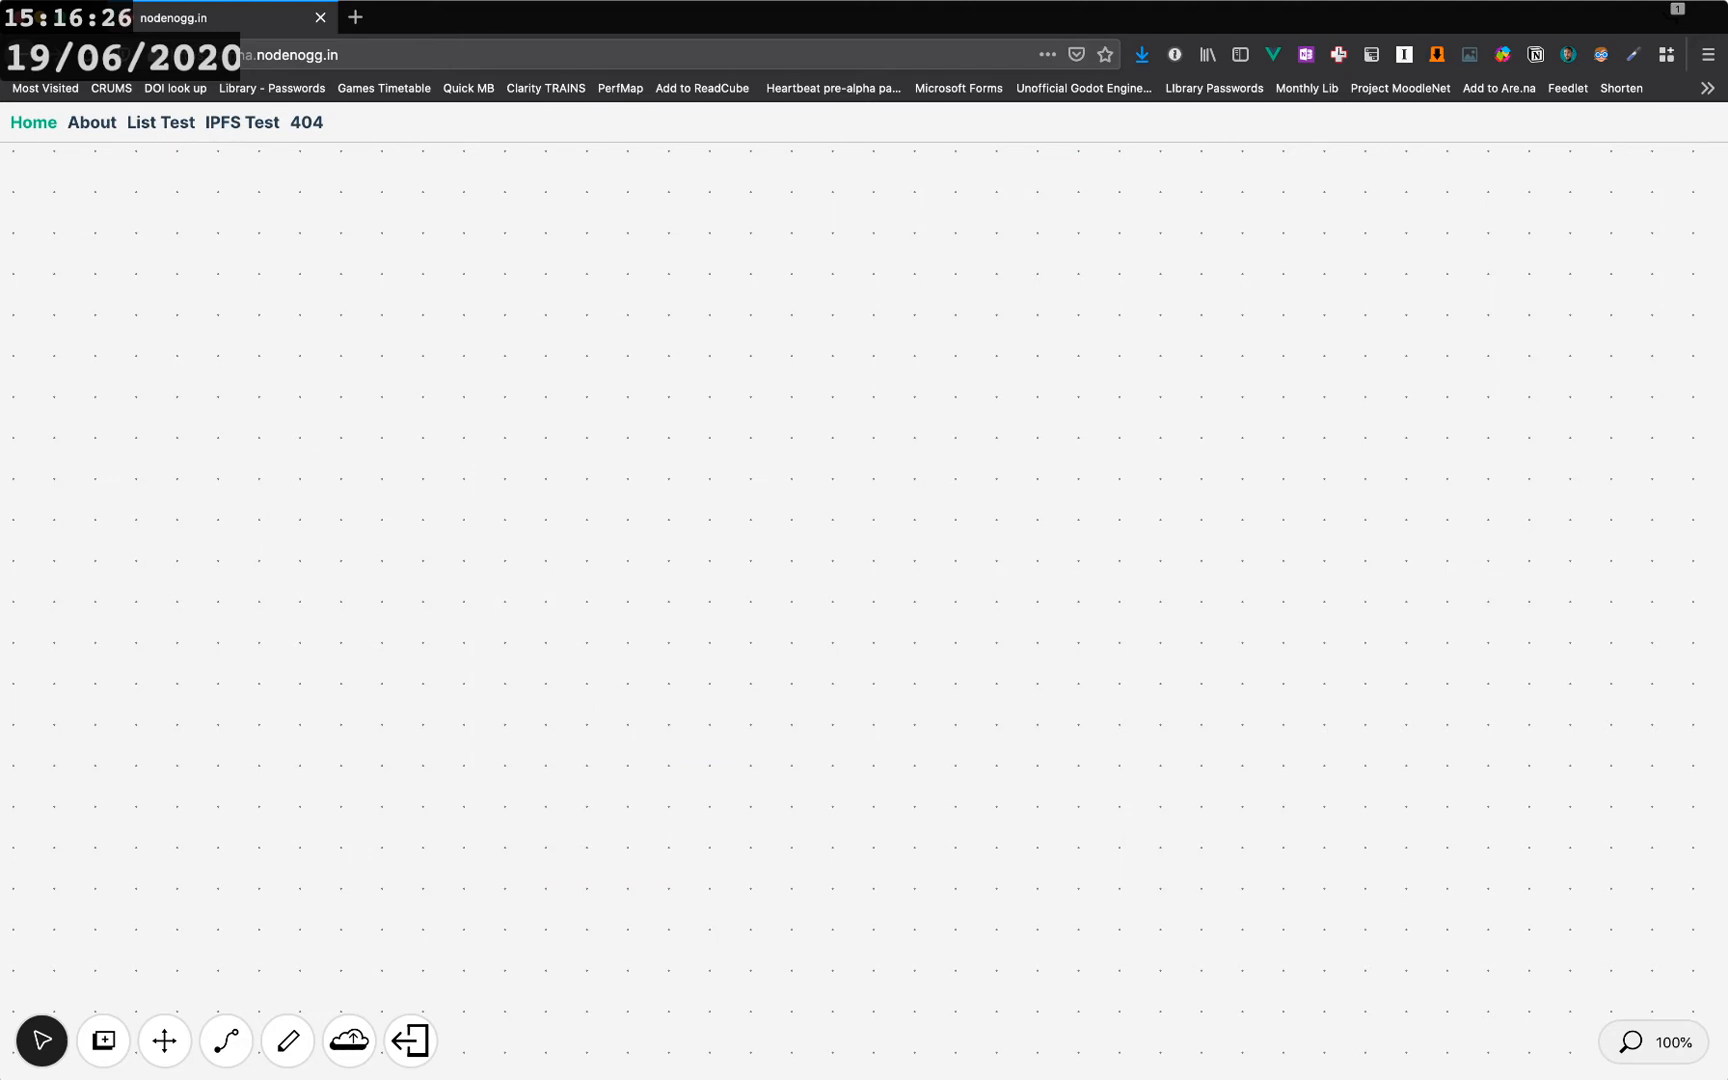
- Add two new nodes and place them side by side in the middle of the empty canvas
left_click(103, 1041)
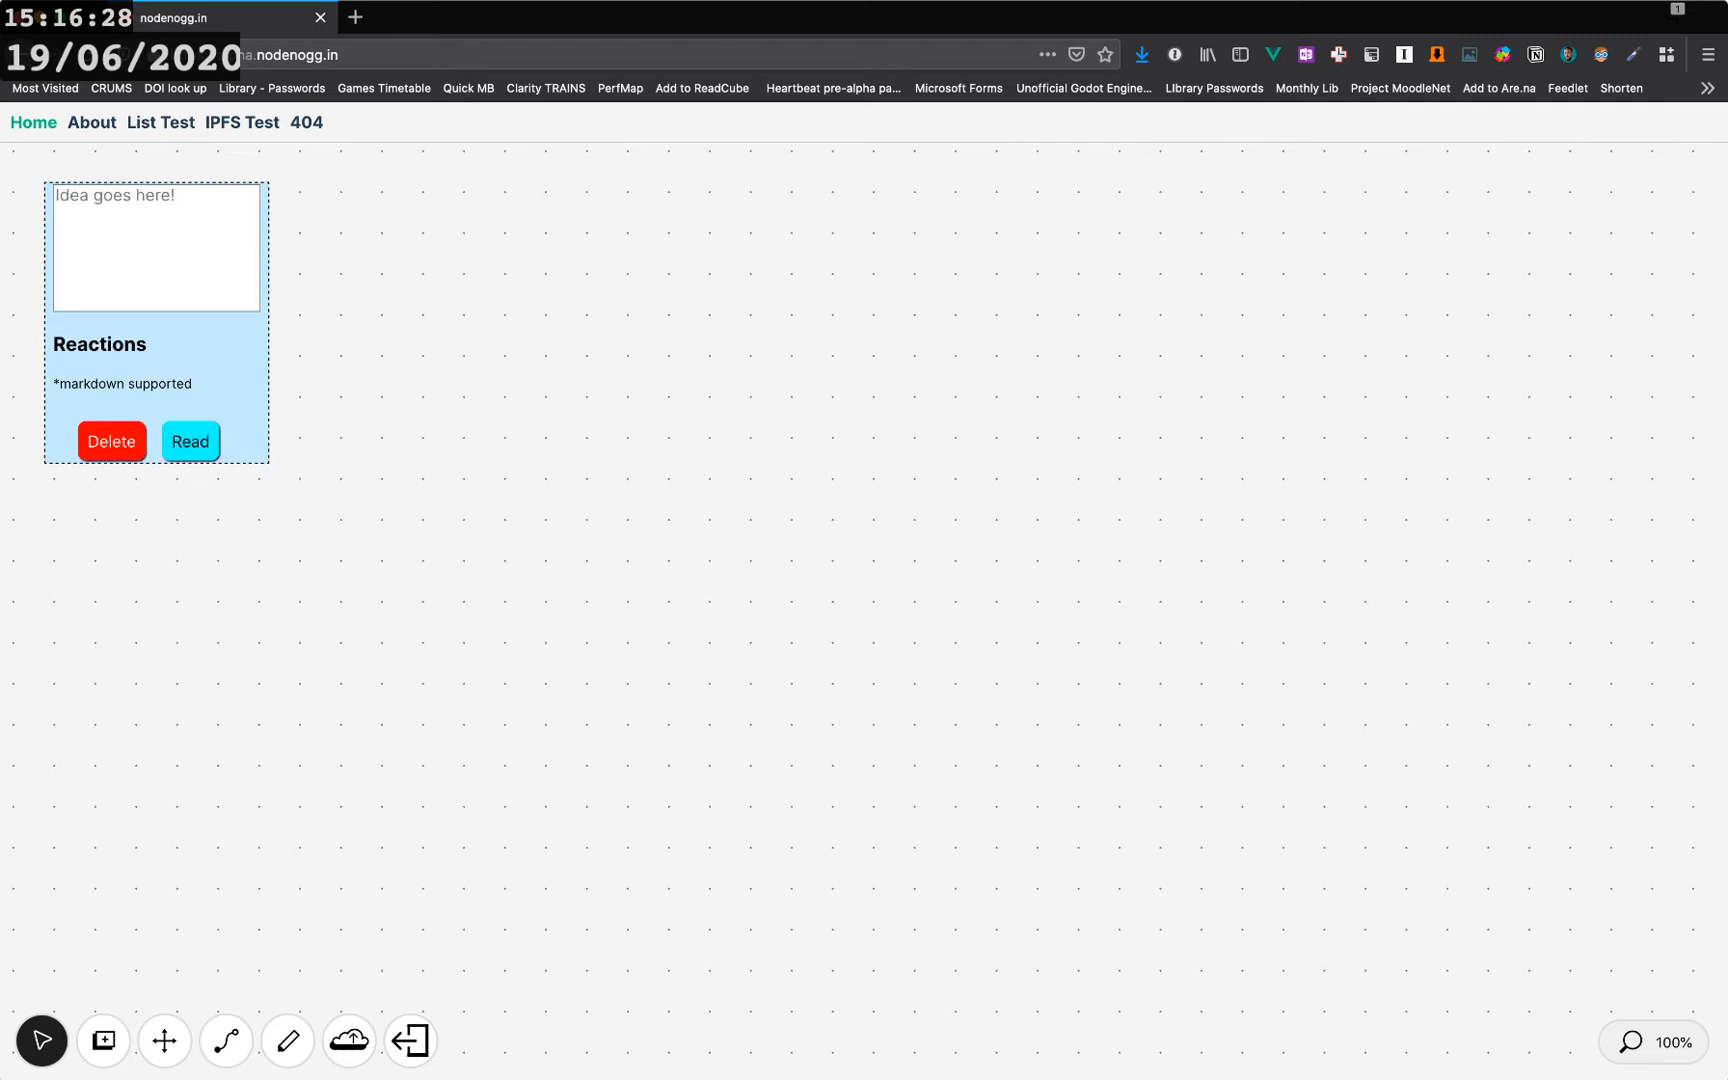
left_click_drag(157, 355, 980, 511)
left_click(103, 1041)
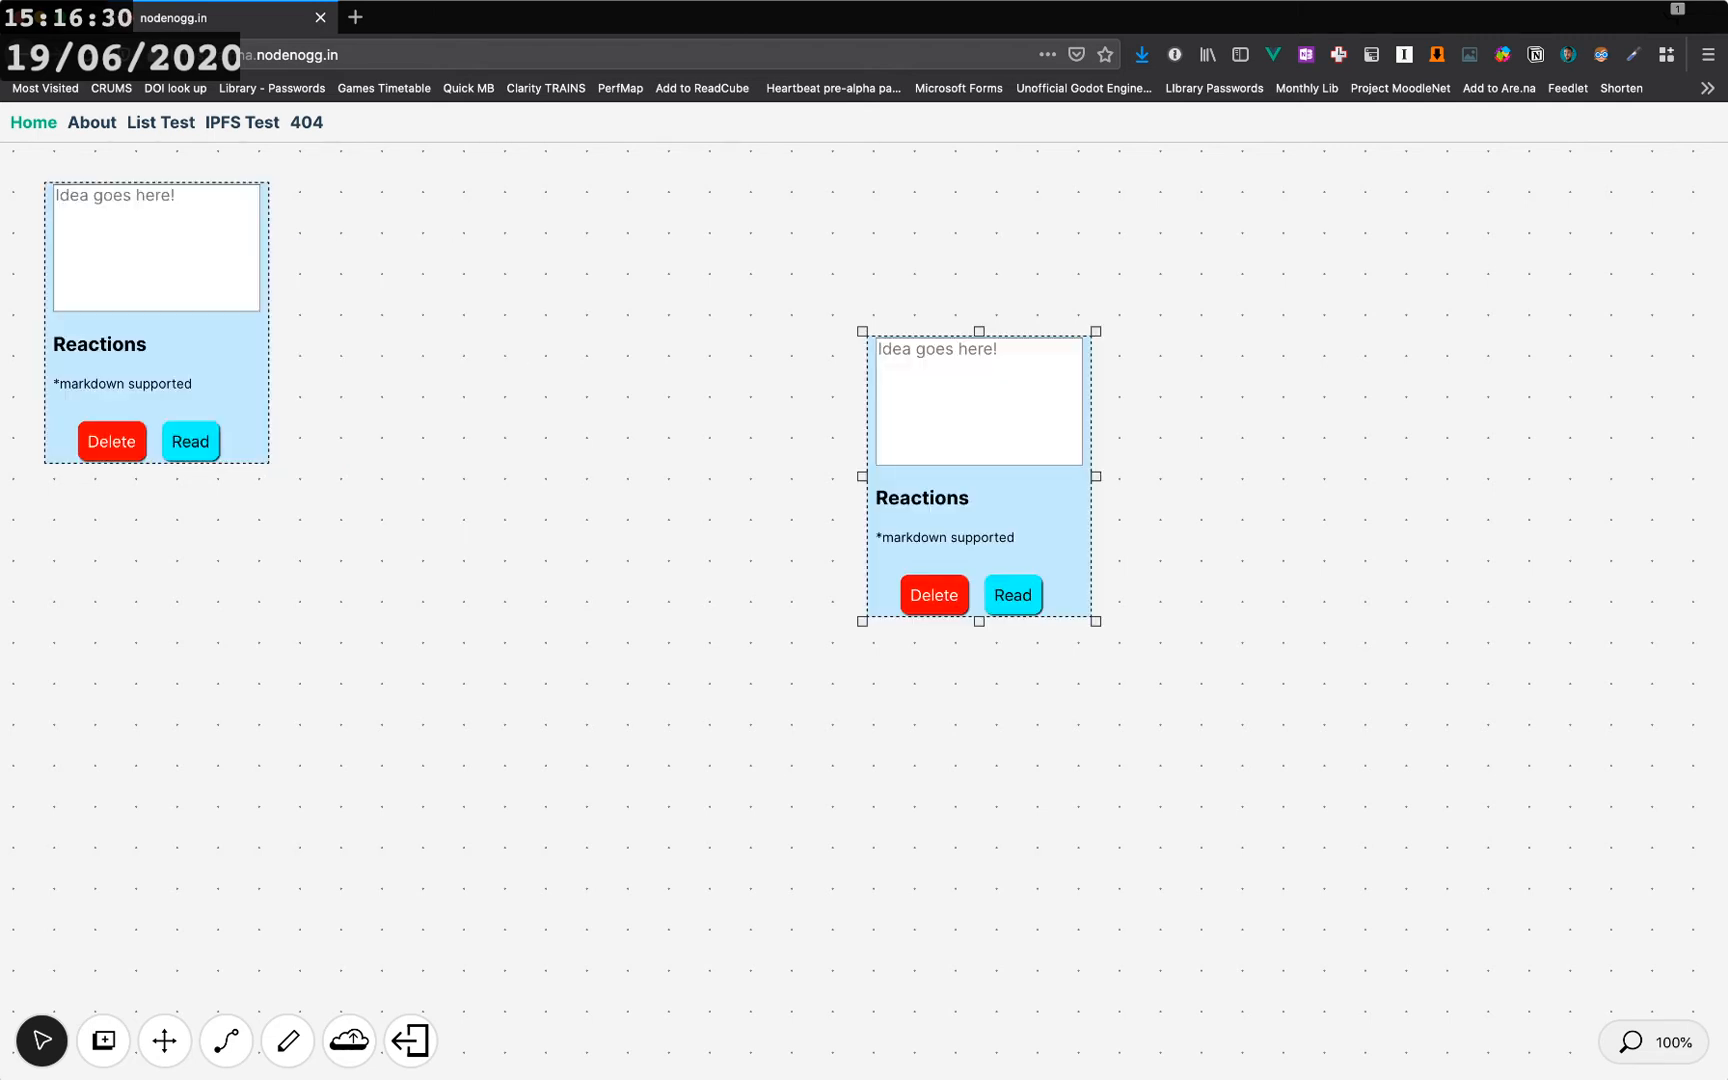
left_click_drag(157, 355, 691, 439)
- Type a '# this is real' markdown heading into the left-hand new node
left_click(691, 332)
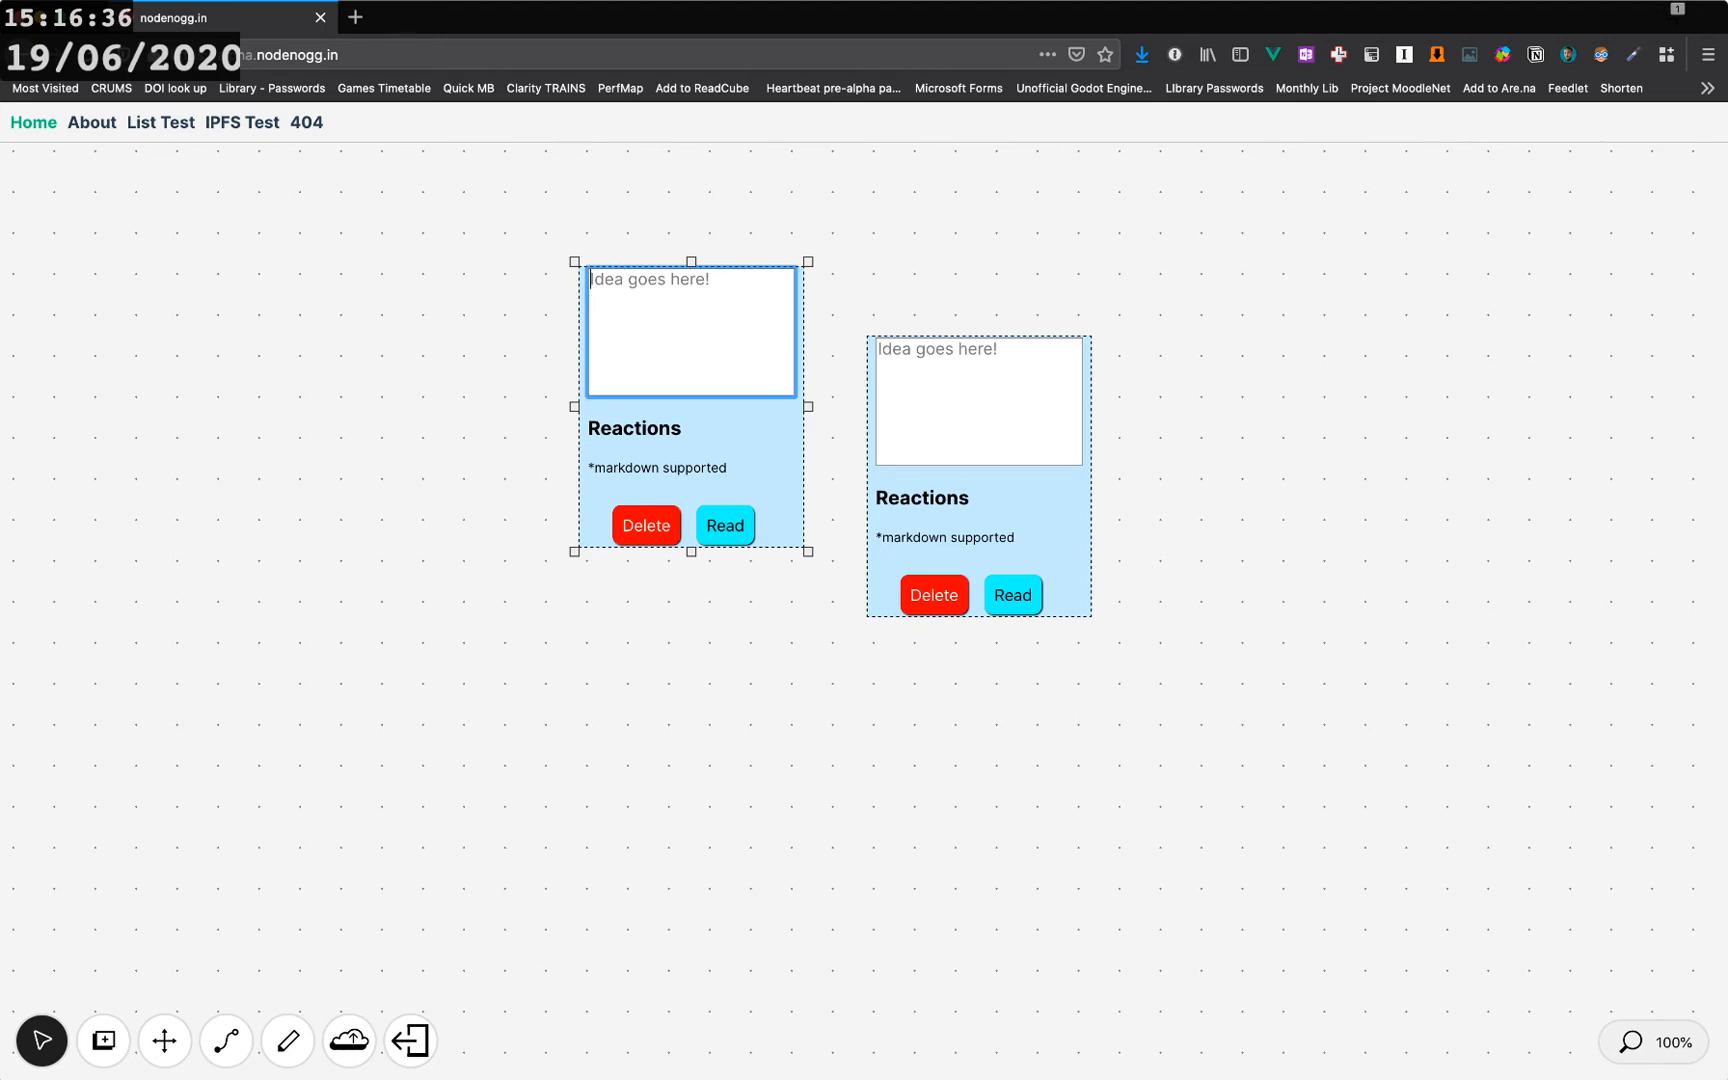
type("this is rea")
key("Left")
key("Left")
key("Left")
key("Left")
key("Left")
key("Left")
key("Left")
key("Left")
key("Left")
key("Left")
key("Left")
type("#")
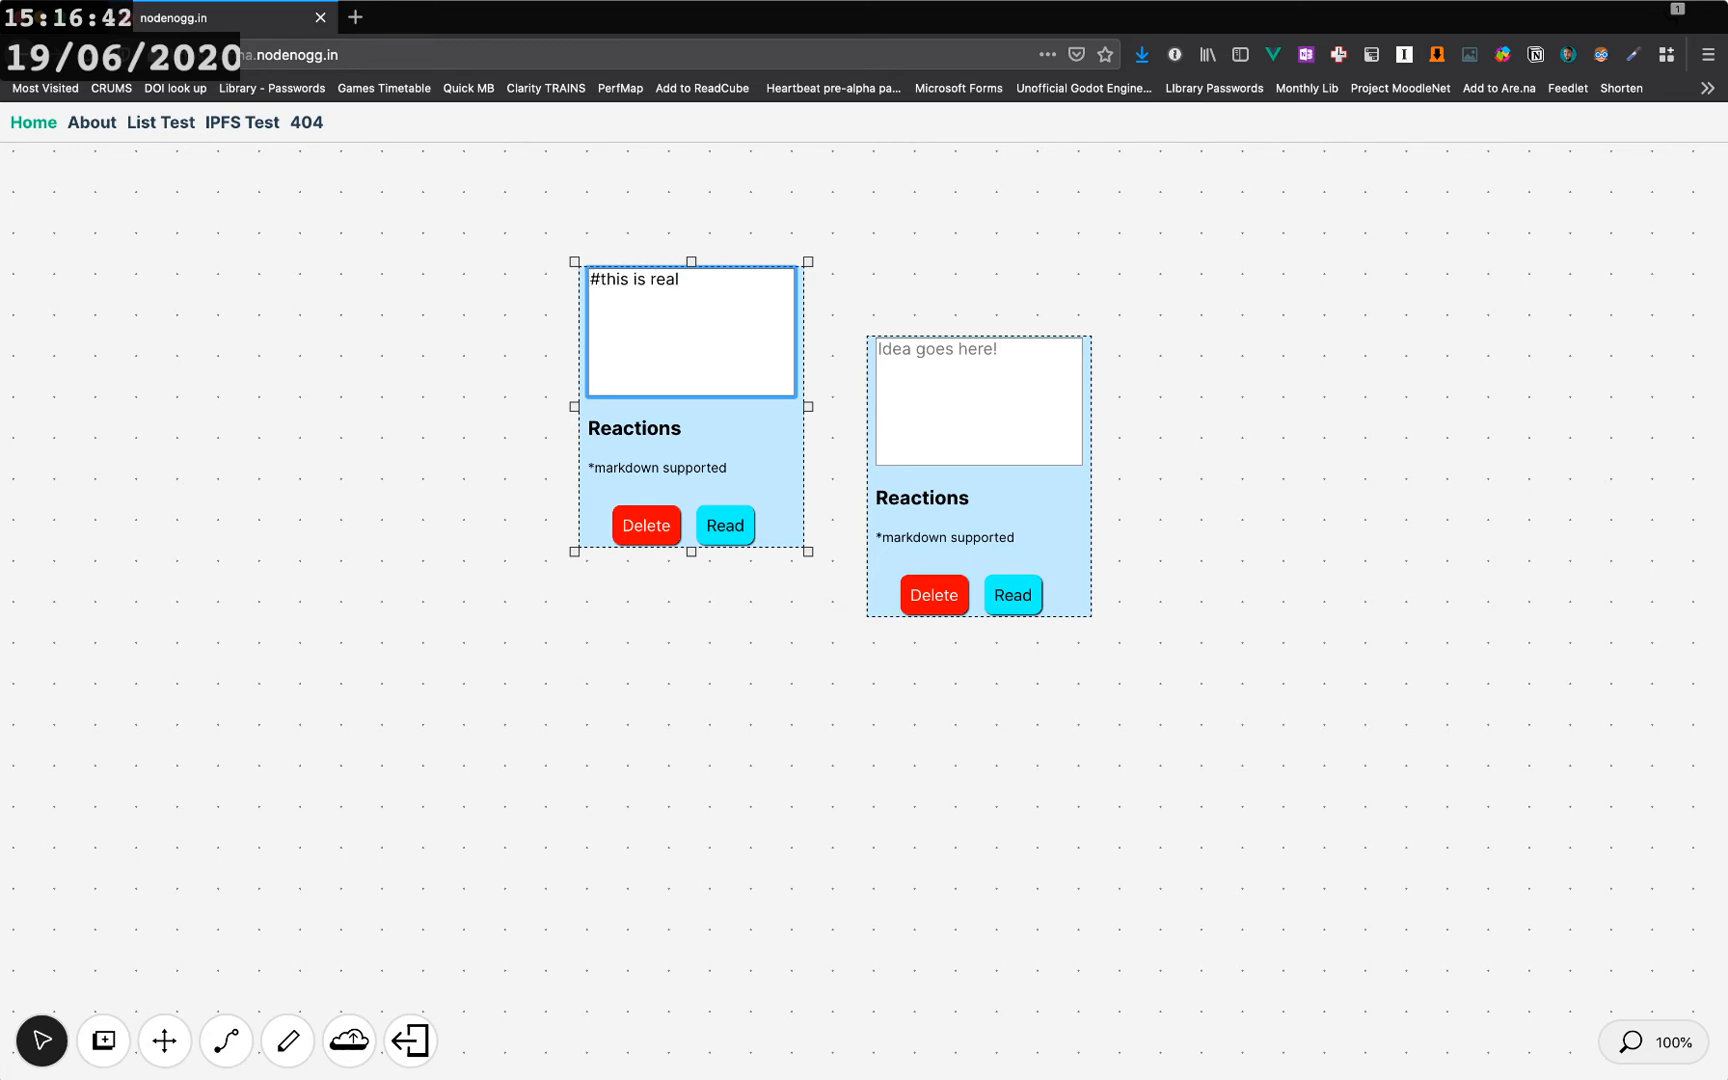
key("Return")
key("Return")
- Add two '- list' bullet lines and an empty image link ![]() below the heading
type("- list")
key("Return")
type("- list")
key("Return")
key("Return")
type("!")
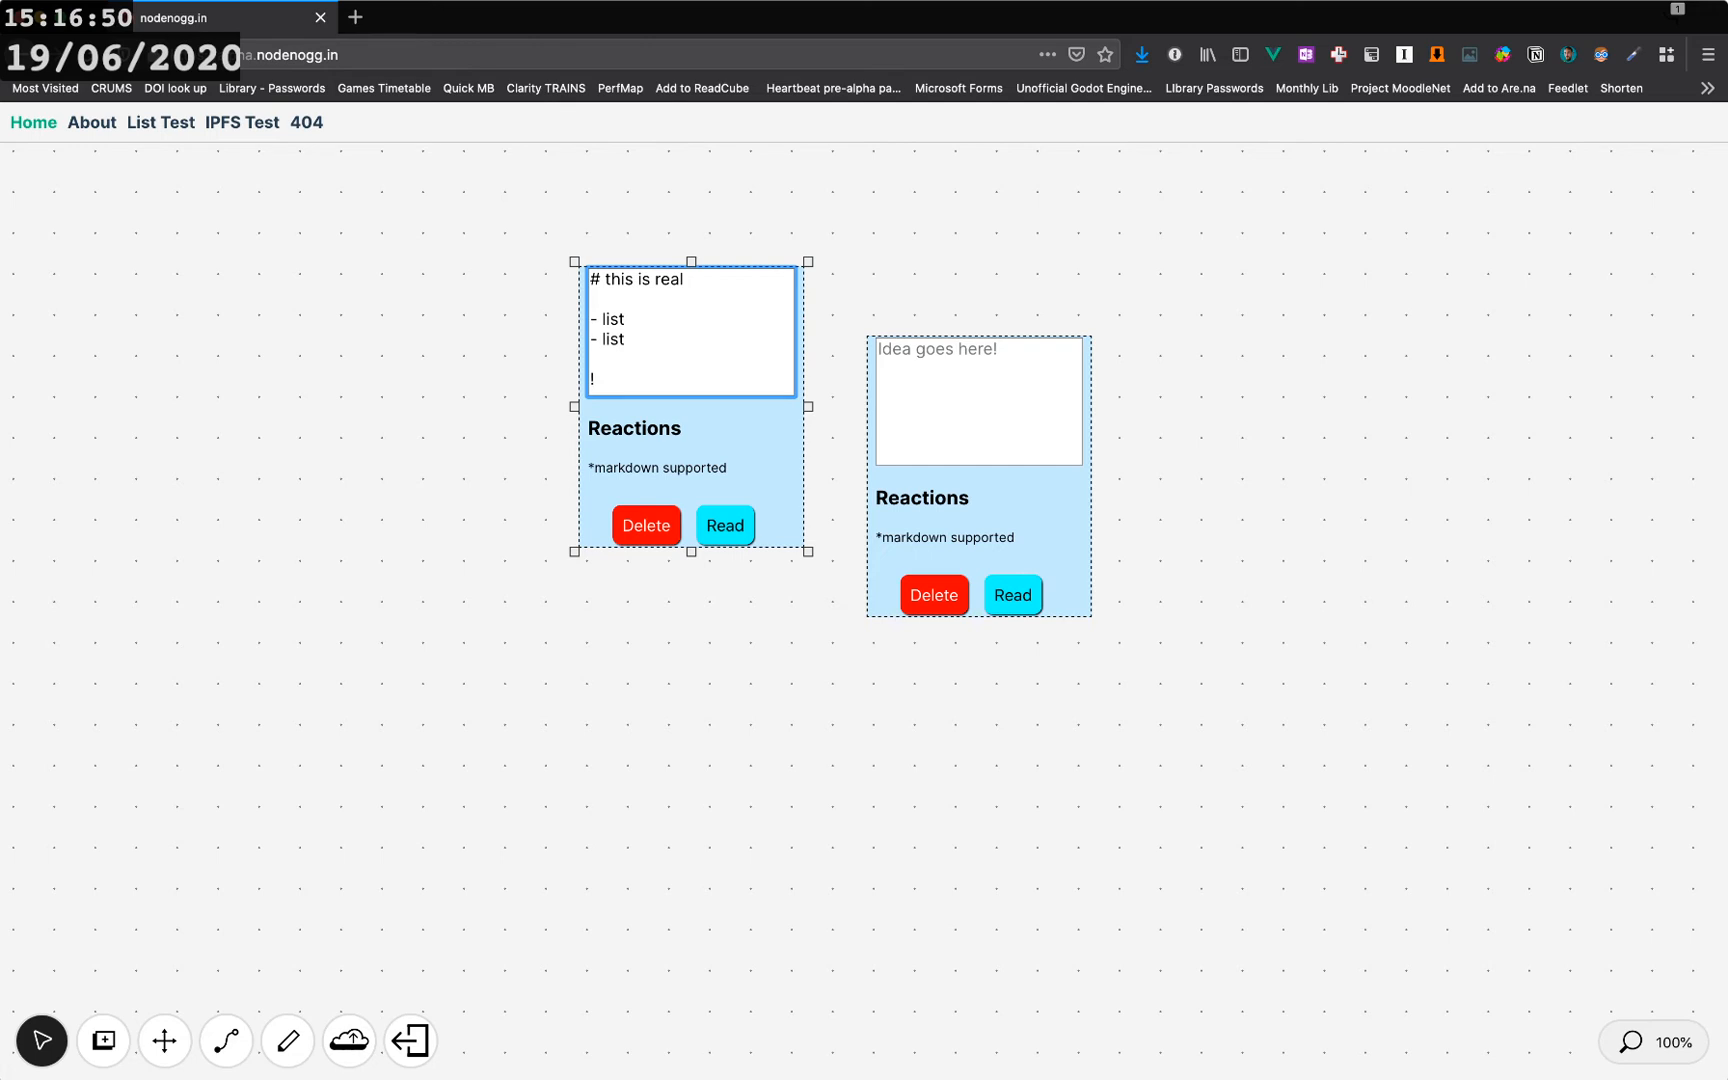
type("[]()")
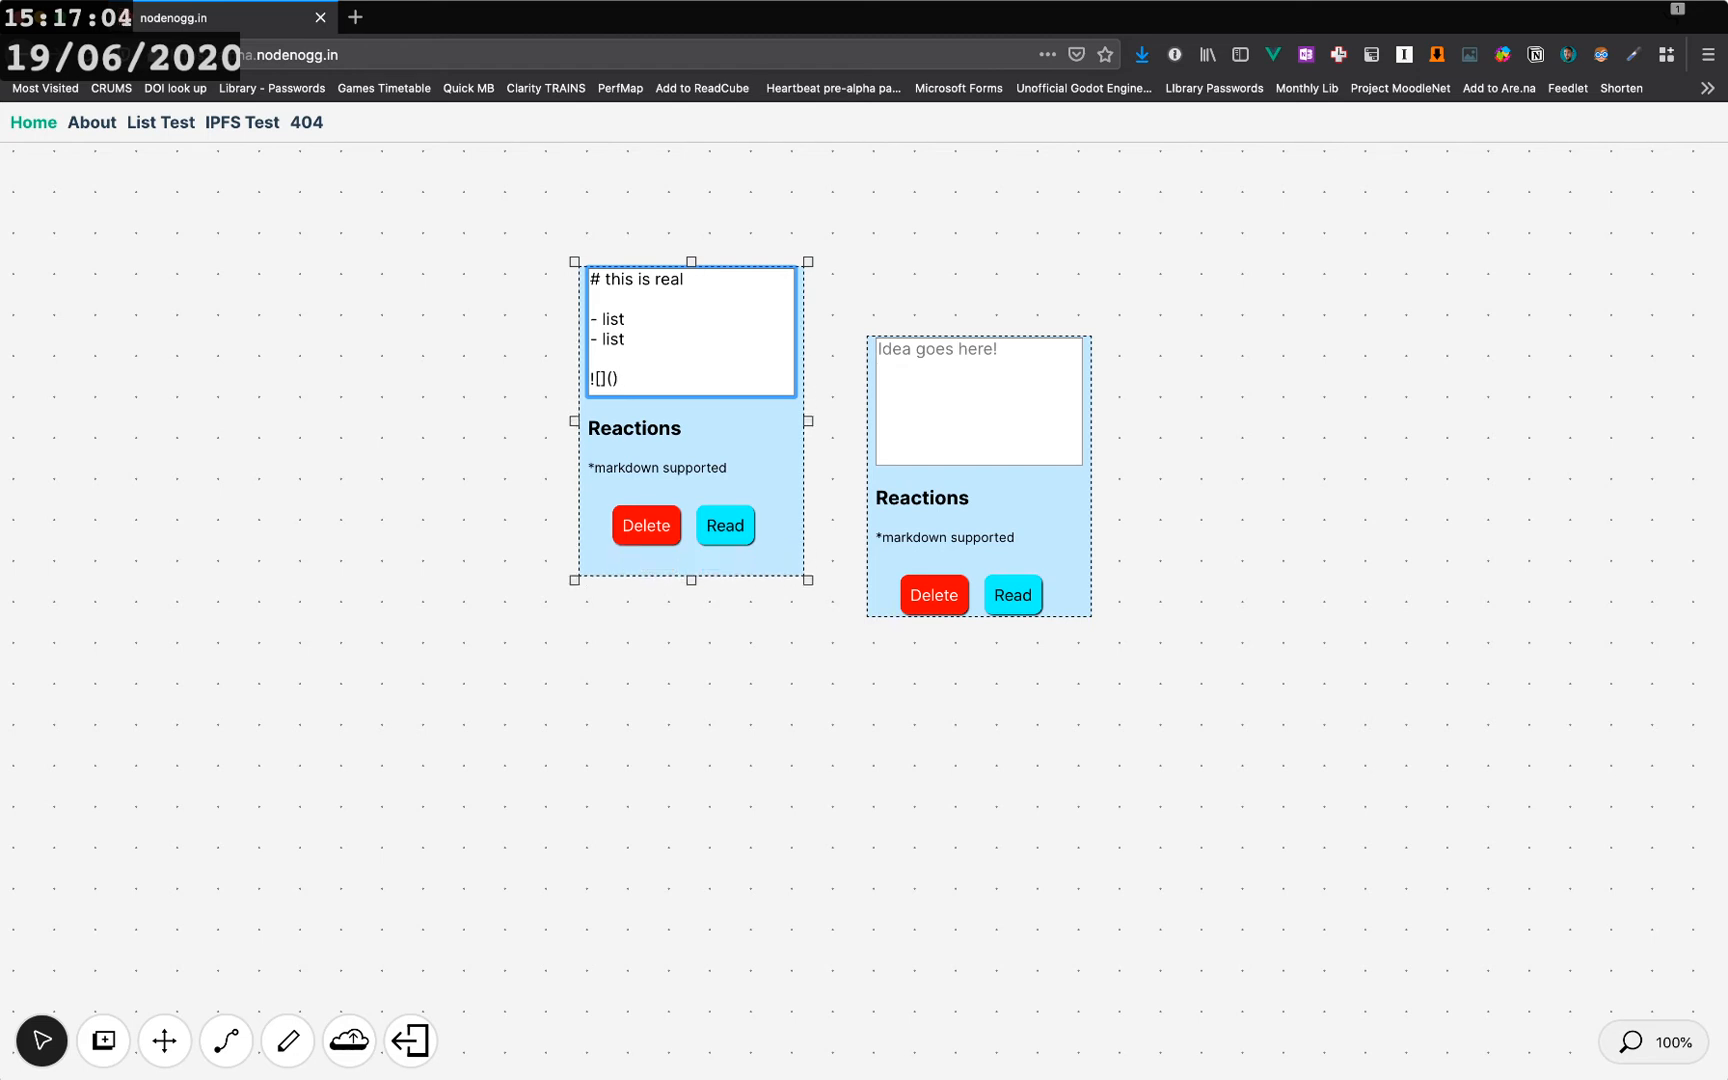
- Switch the heading node to read view to render its markdown
key("super+shift+Left")
left_click(620, 379)
left_click(725, 525)
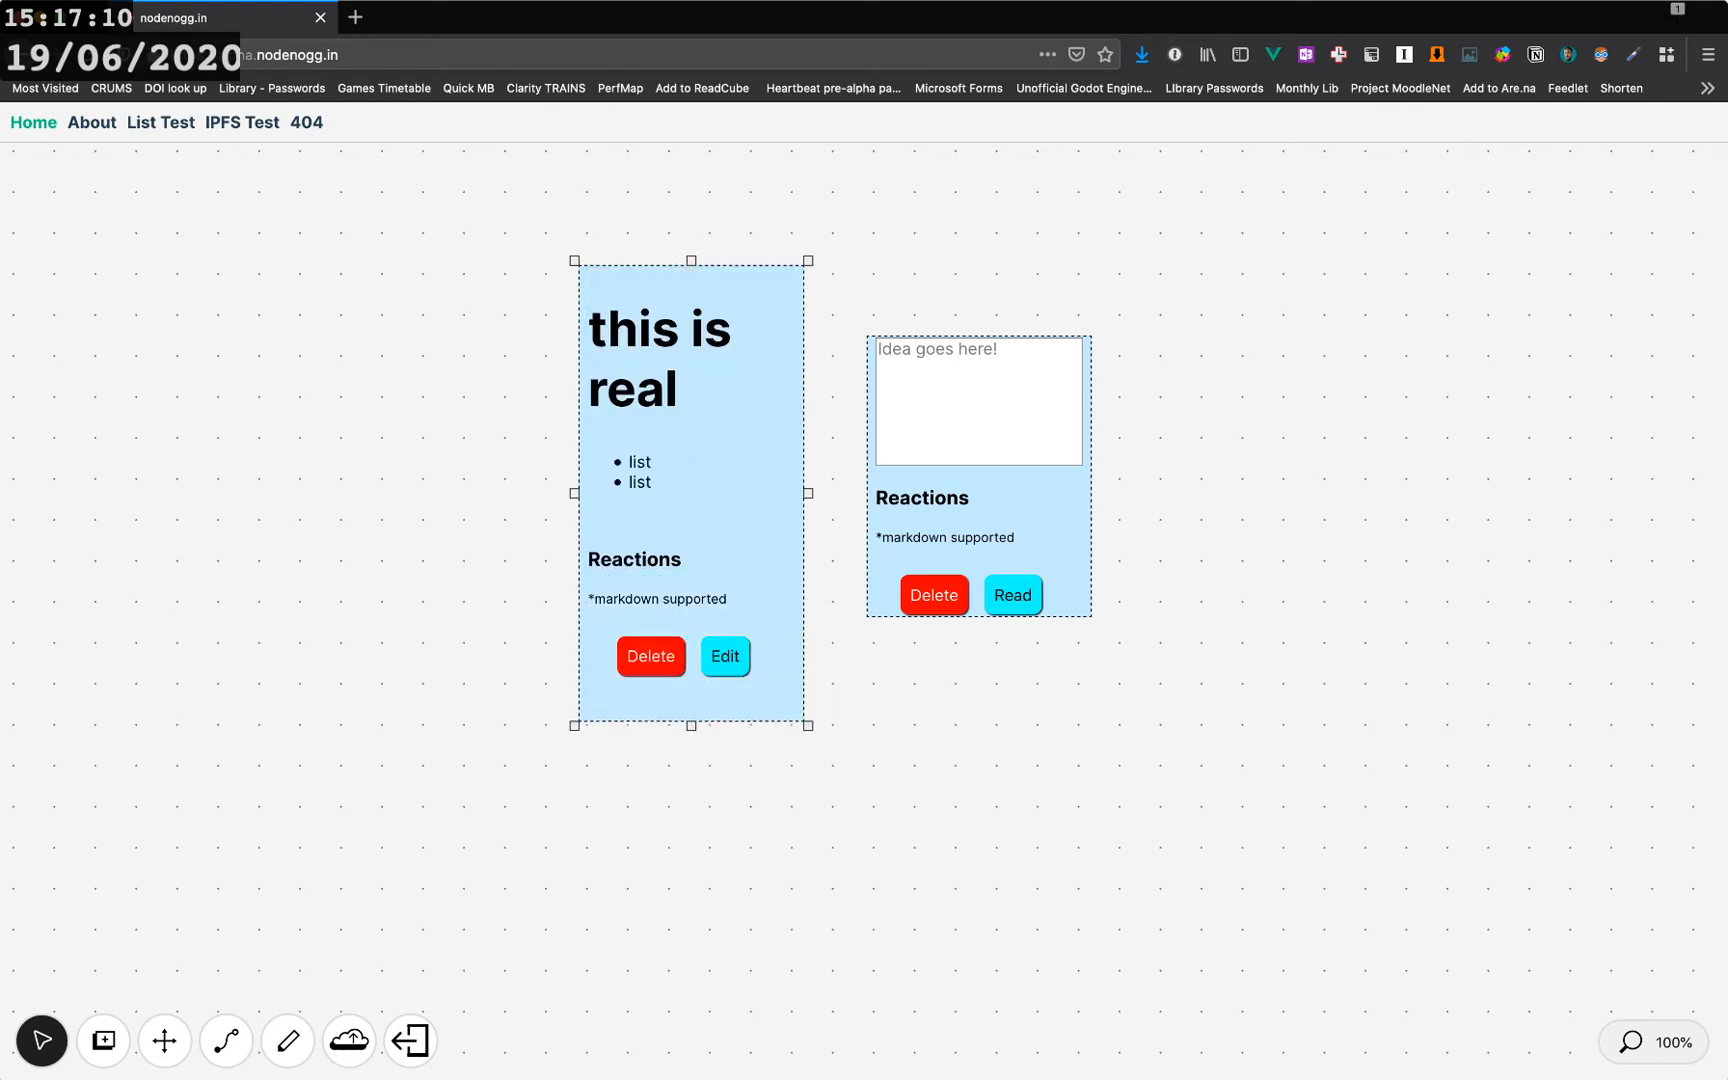
- Move the empty node to the upper left of the canvas
left_click_drag(1030, 510, 1016, 445)
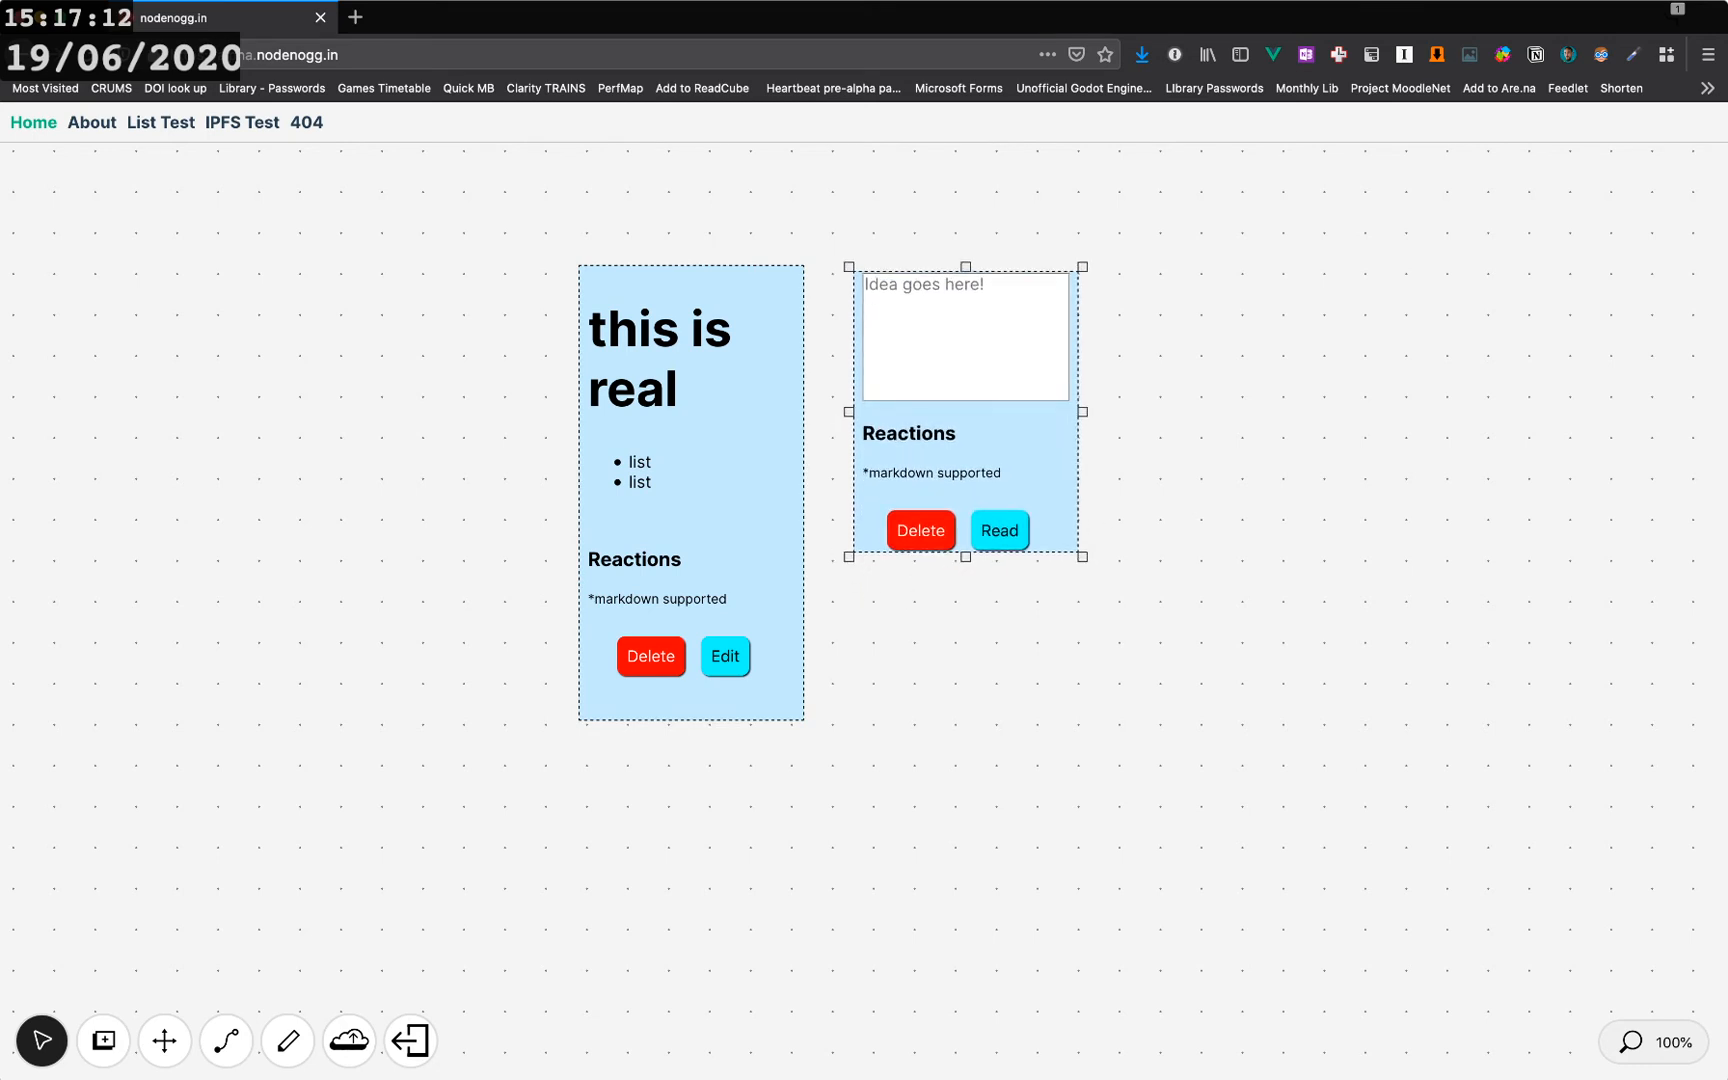
left_click_drag(966, 557, 227, 547)
left_click(227, 300)
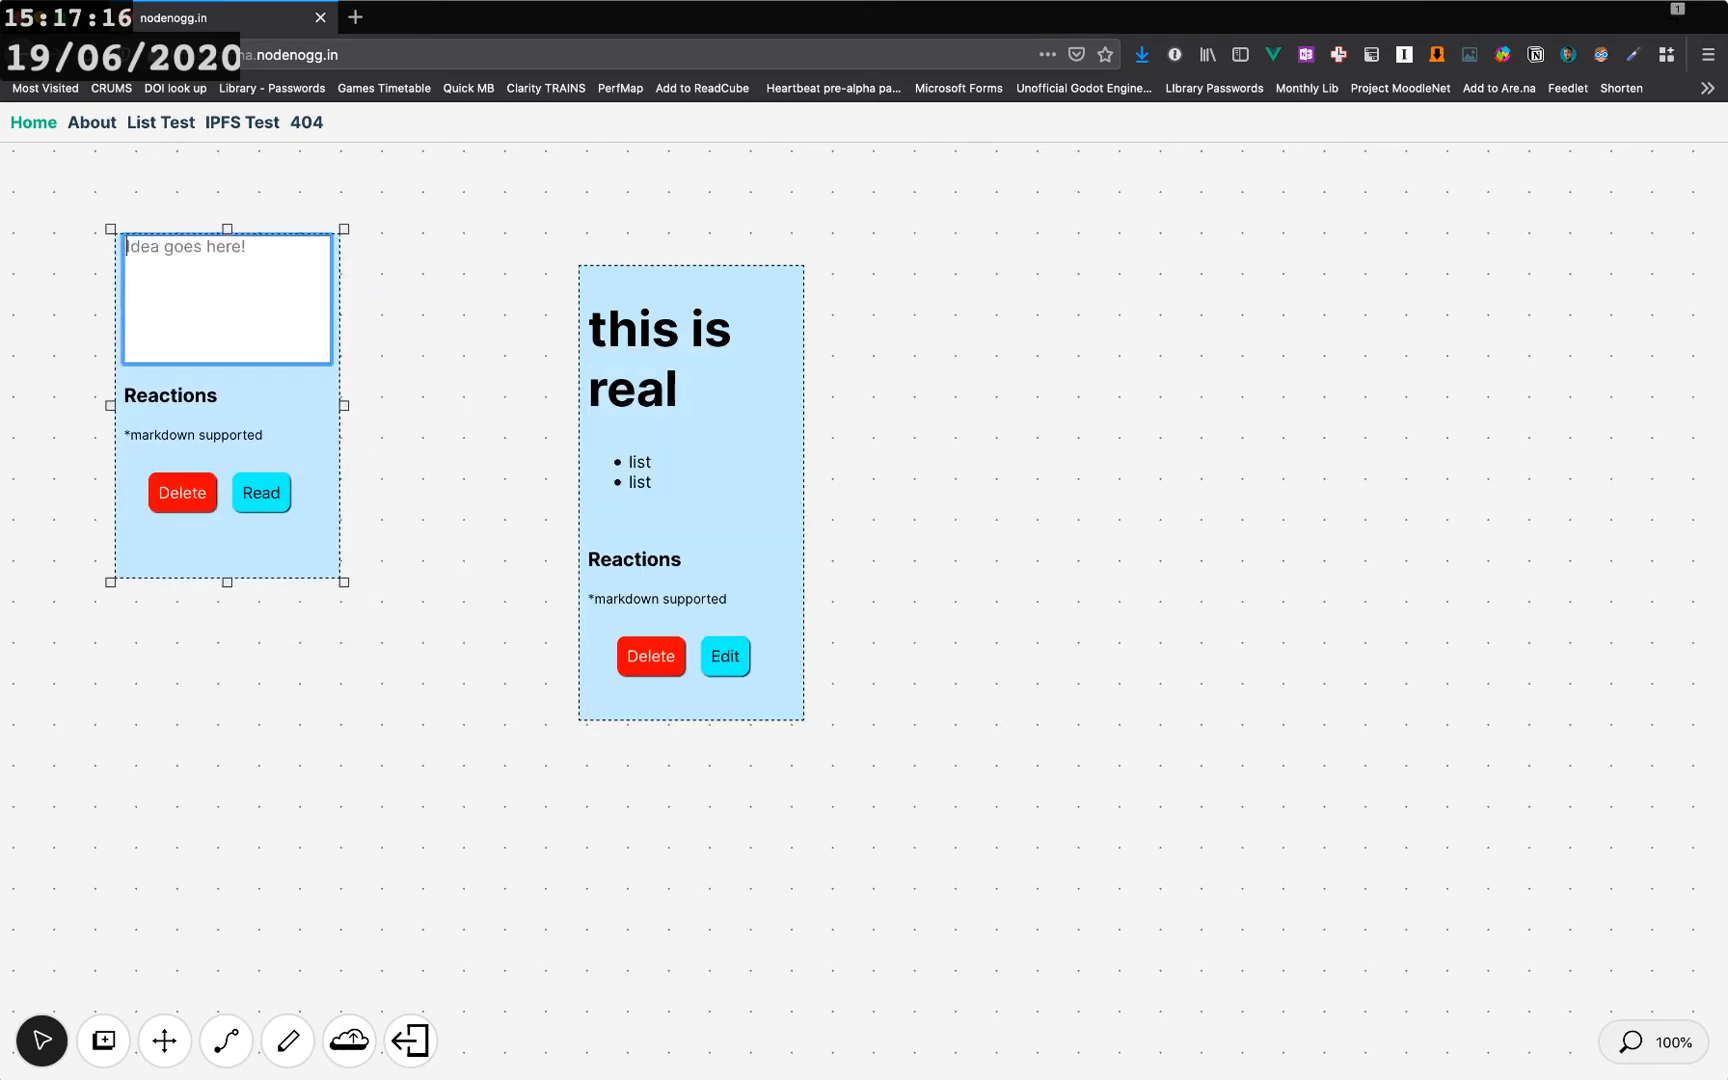
left_click_drag(227, 547, 205, 574)
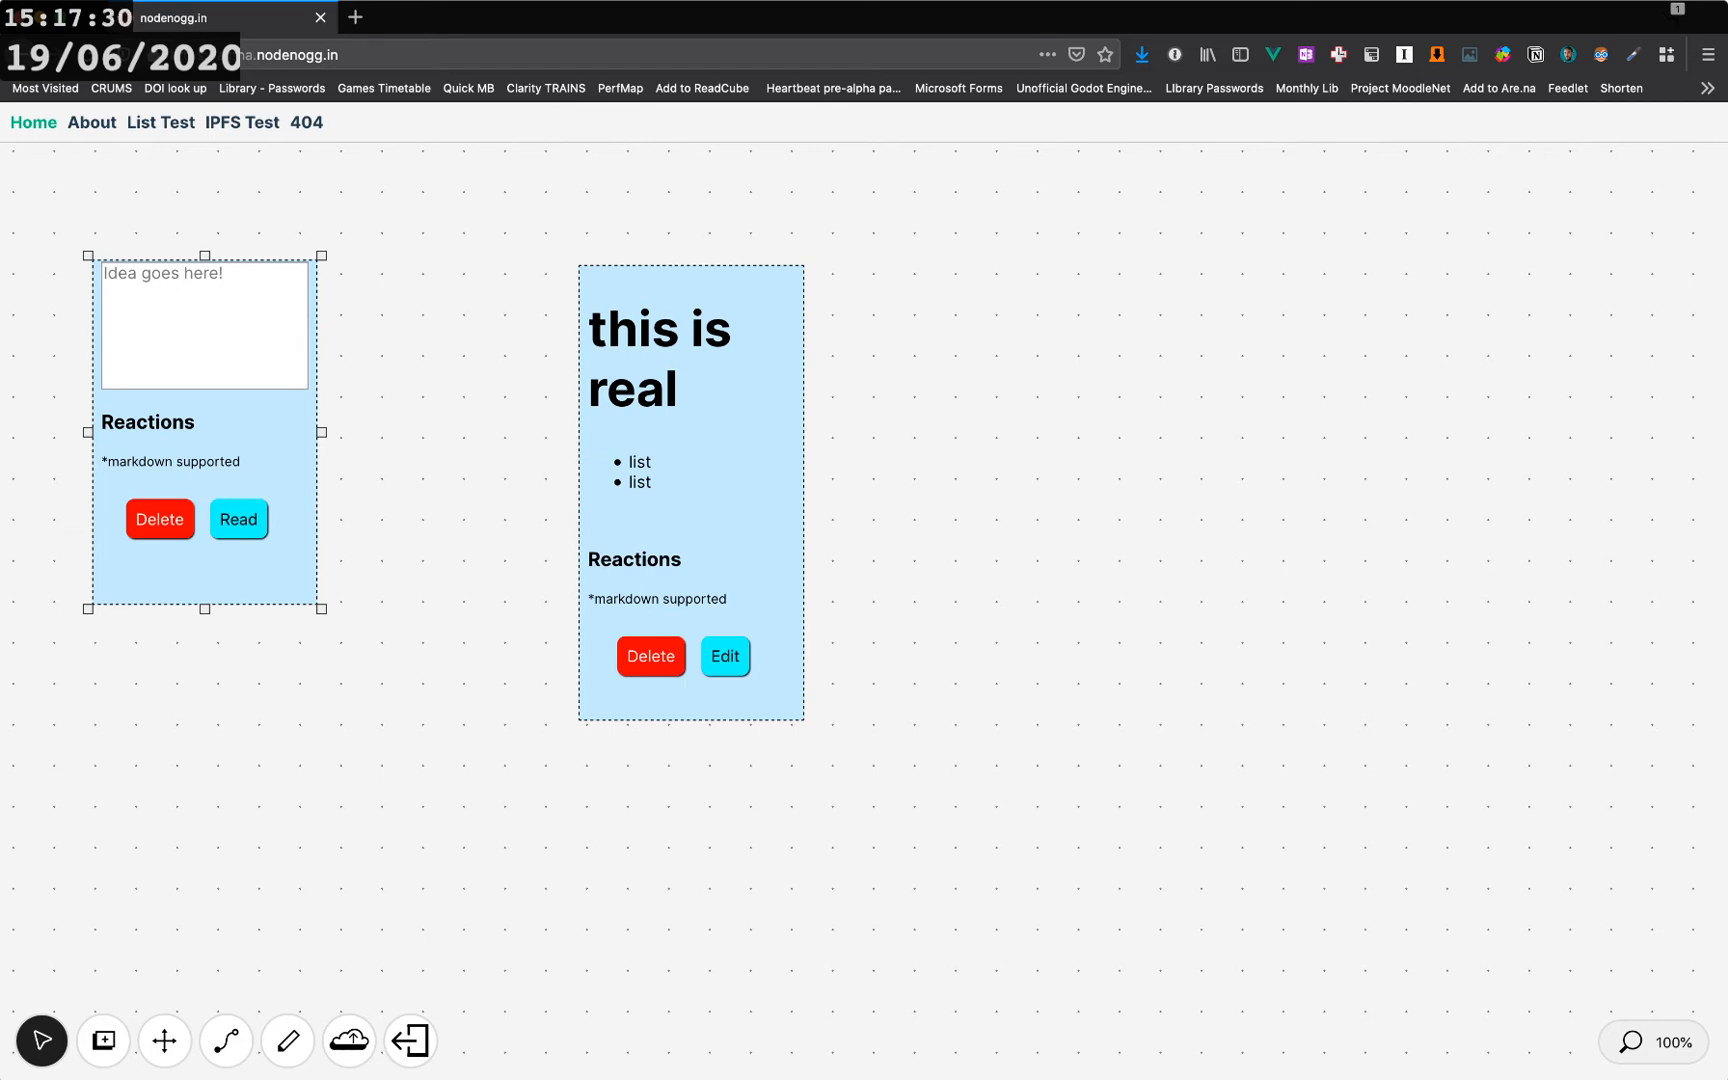
- Enter june2021 as the text of the empty node
left_click(204, 325)
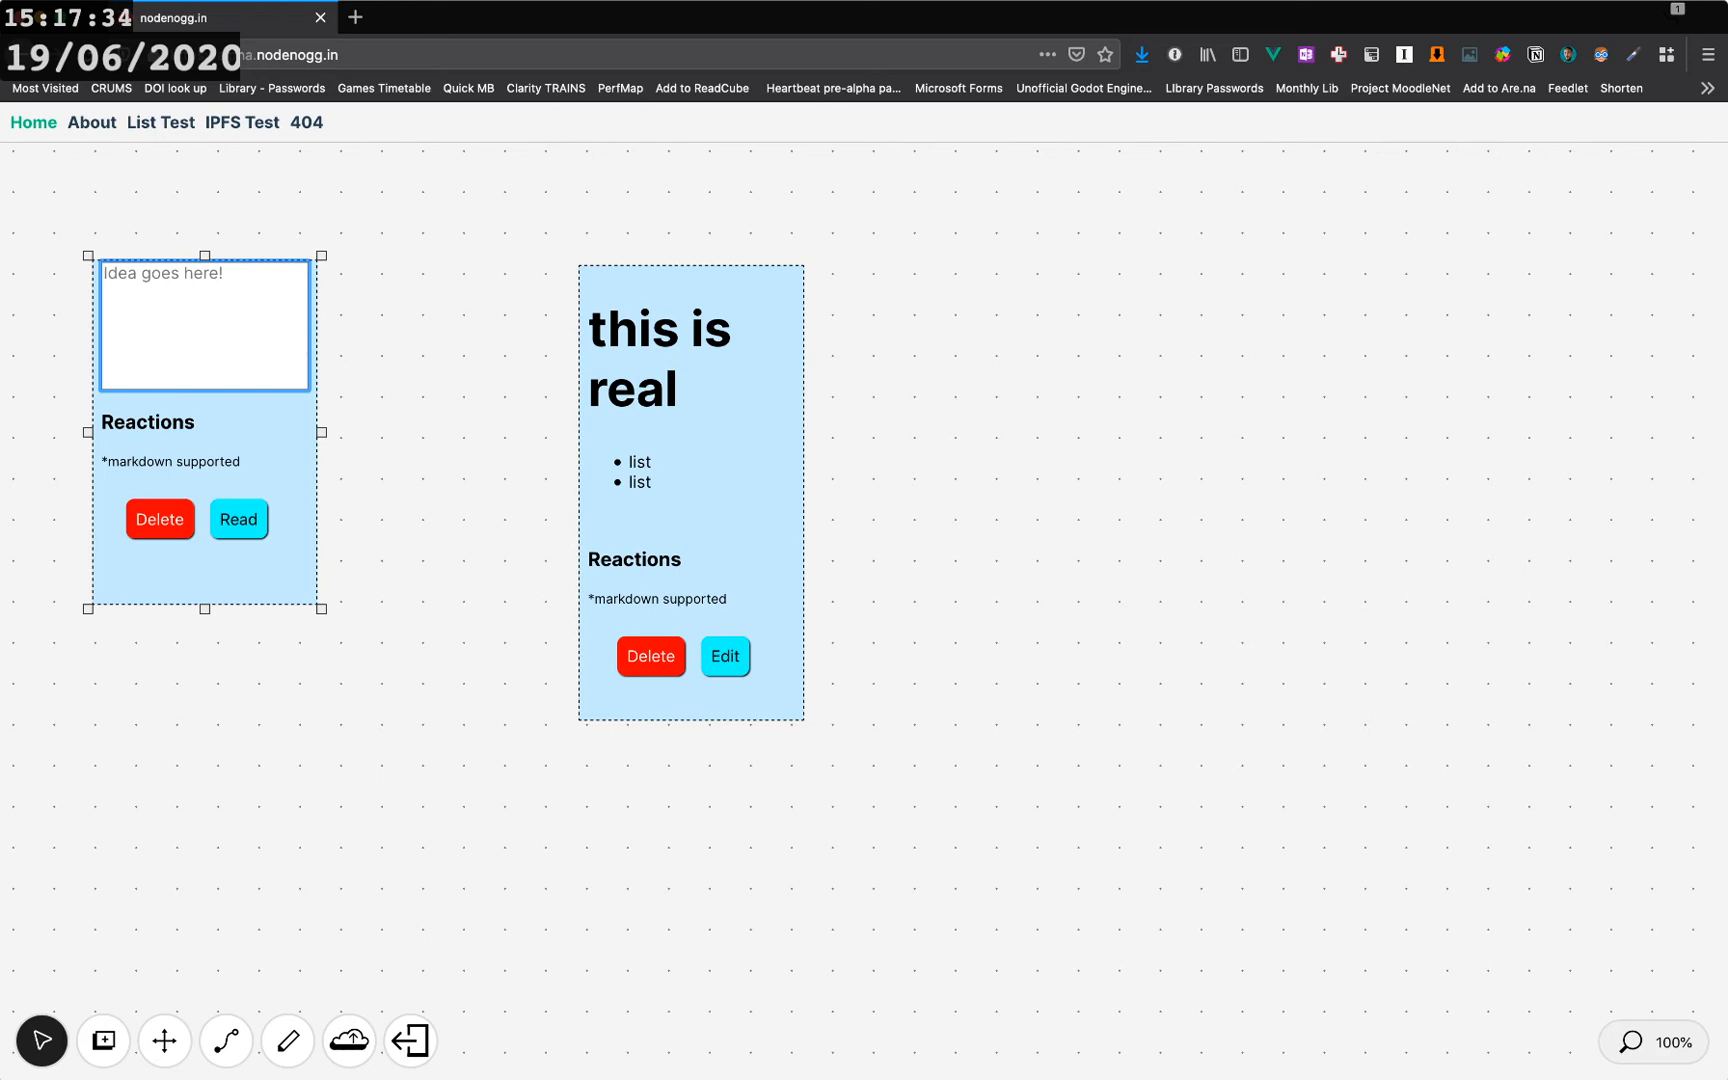
type("june2010")
key("BackSpace")
key("BackSpace")
type("21")
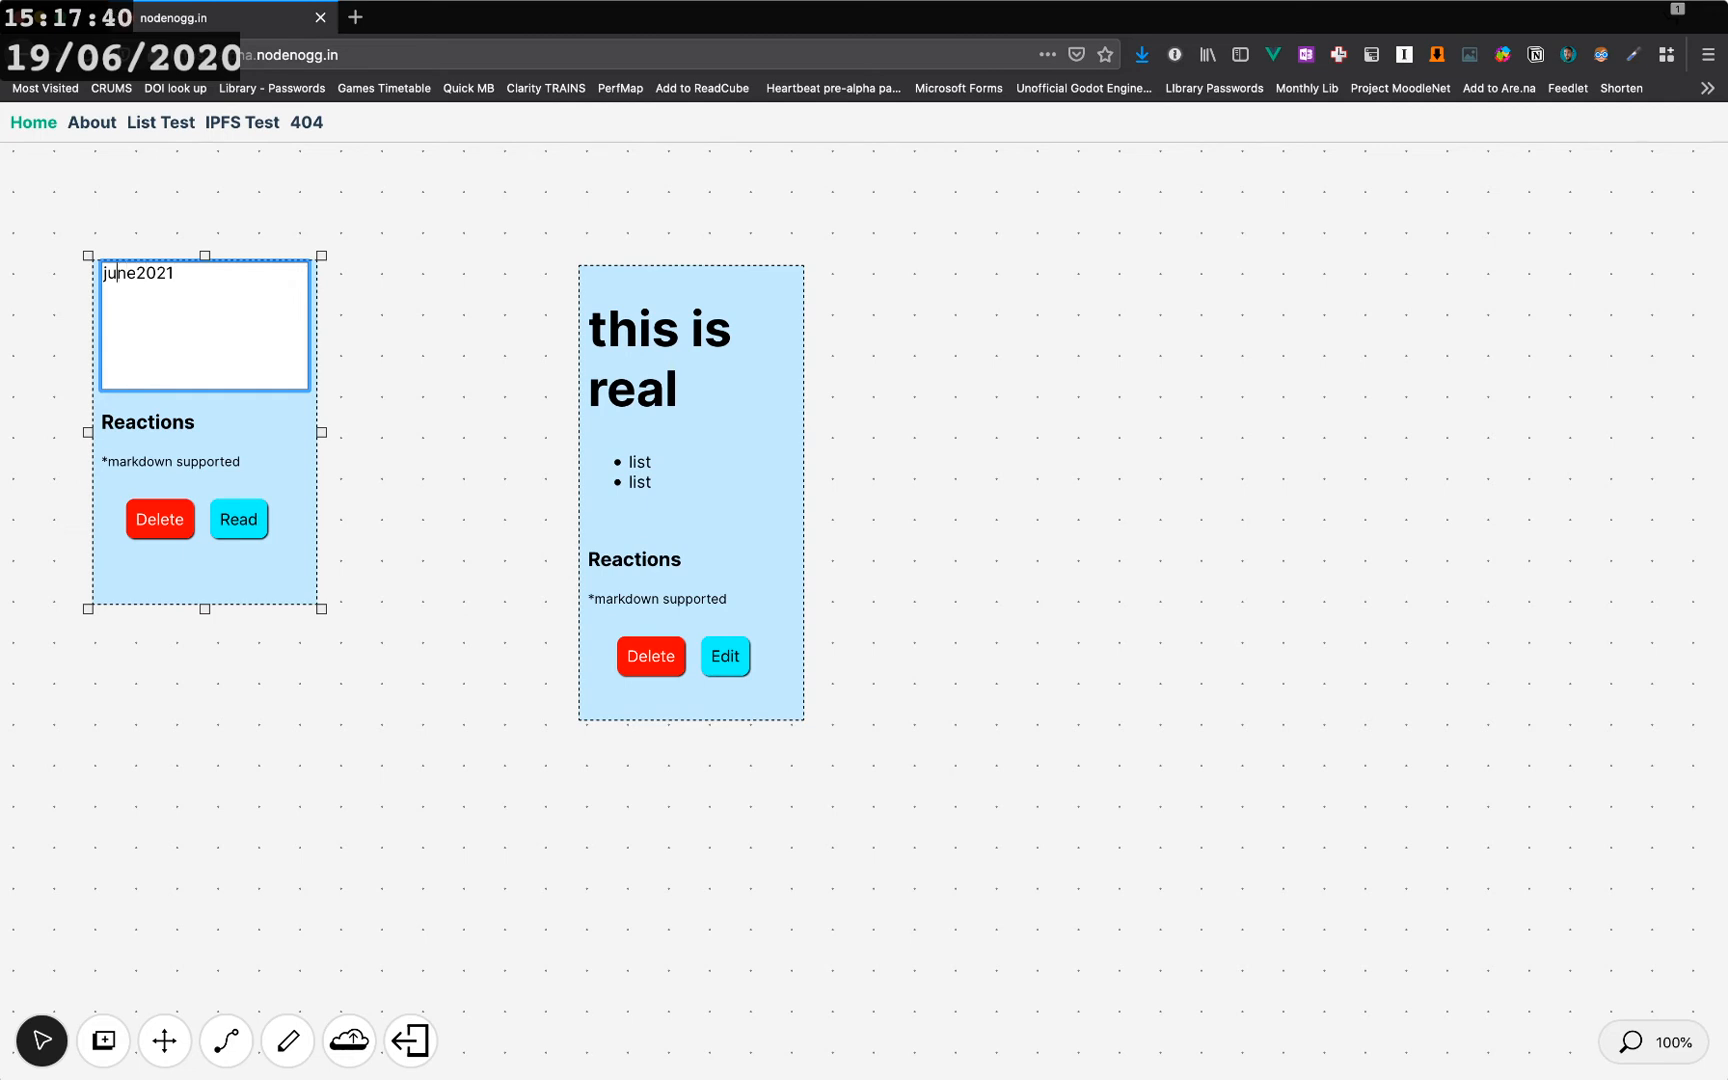
left_click(103, 273)
type("9")
key("BackSpace")
type("(")
key("Right")
key("Right")
key("Right")
key("Right")
key("Right")
key("Left")
key("Left")
key("Left")
key("Left")
key("Left")
key("Left")
key("Left")
key("Left")
key("BackSpace")
type("[")
key("Right")
key("Right")
key("Right")
key("Right")
key("Right")
key("Right")
key("Right")
key("Right")
type("]")
type("()")
type("https?")
key("BackSpace")
type("://alpha")
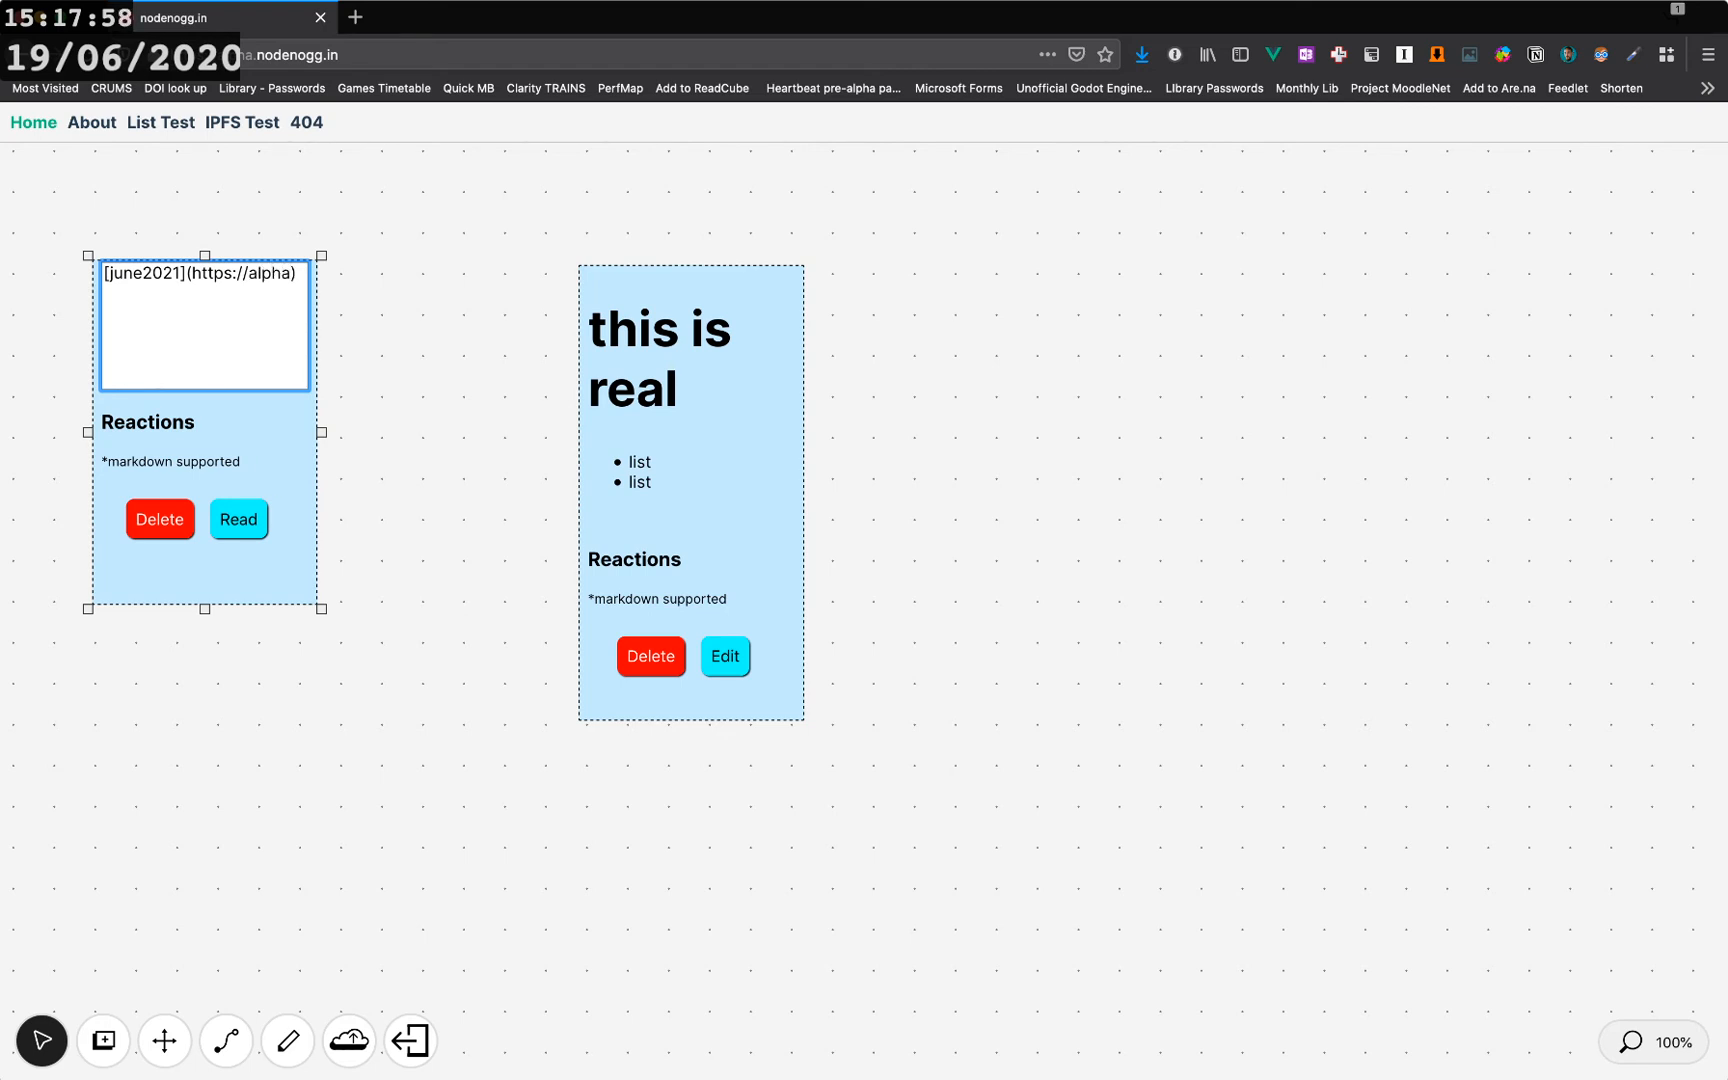
type(".noden")
type("ogg.on")
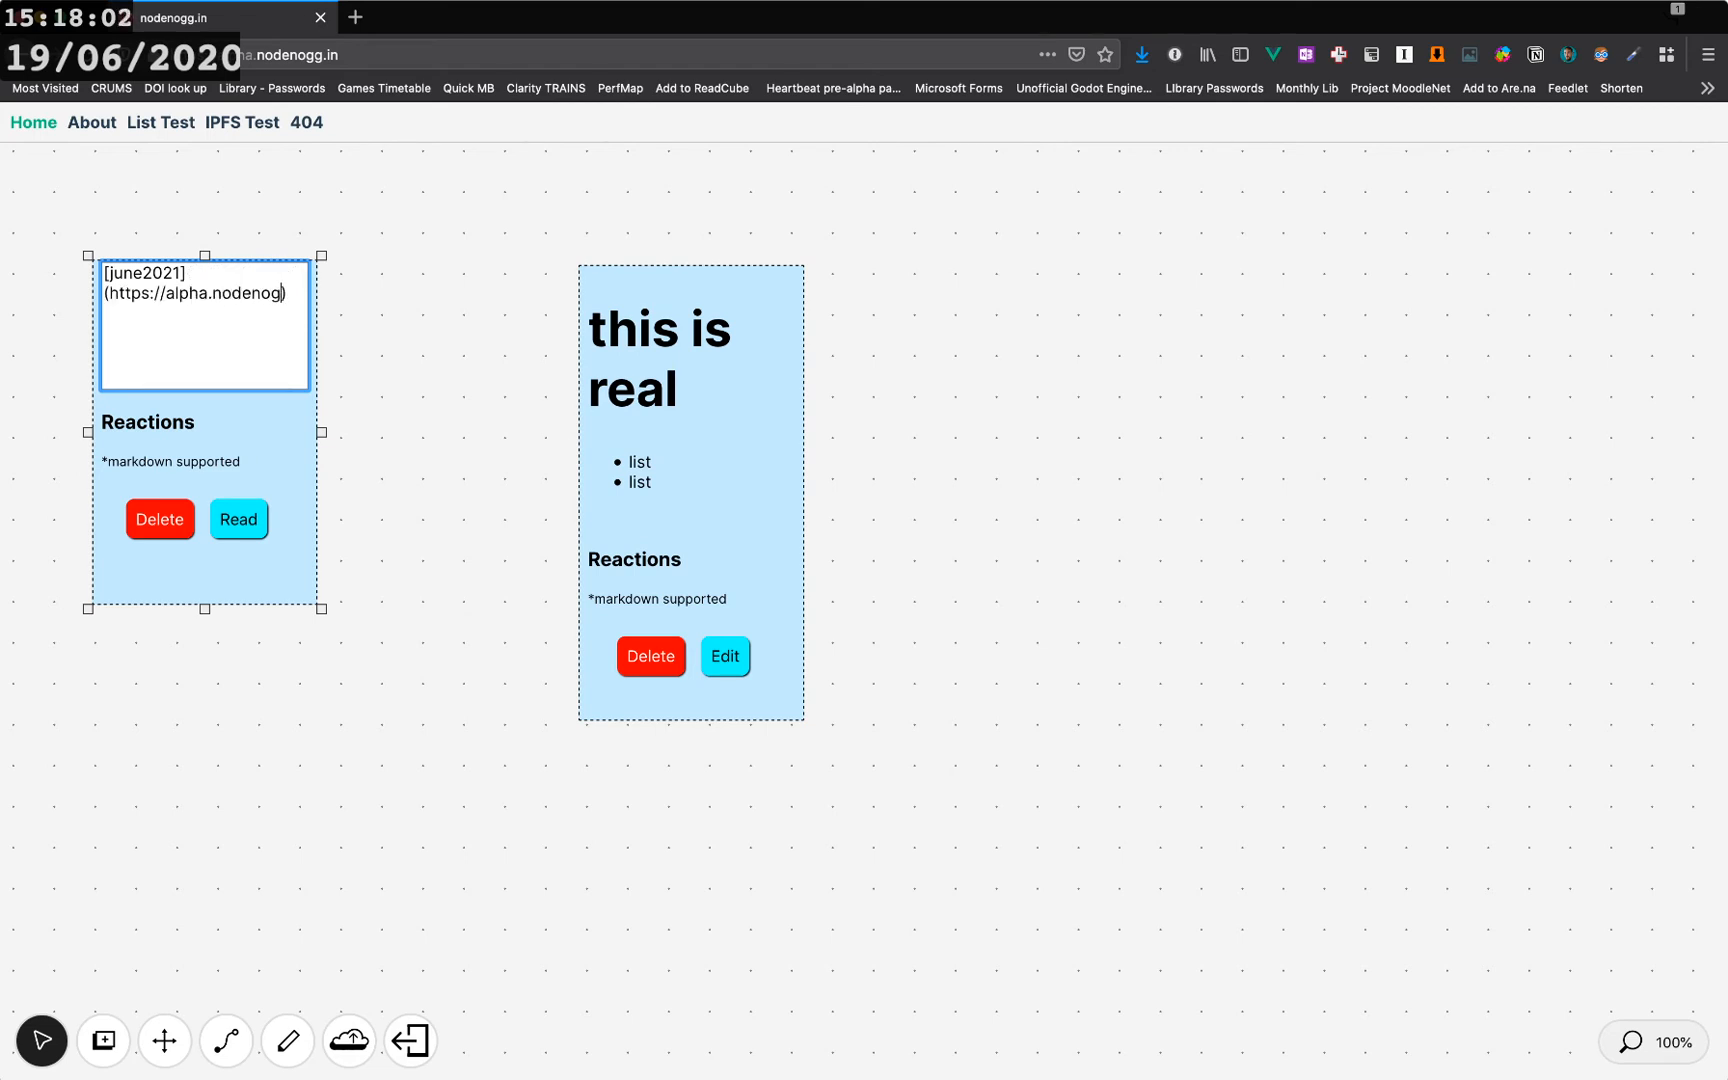
key("BackSpace")
key("BackSpace")
type("in/microco")
key("Right")
type(",")
key("BackSpace")
key("BackSpace")
type("m")
key("BackSpace")
type("sm/)")
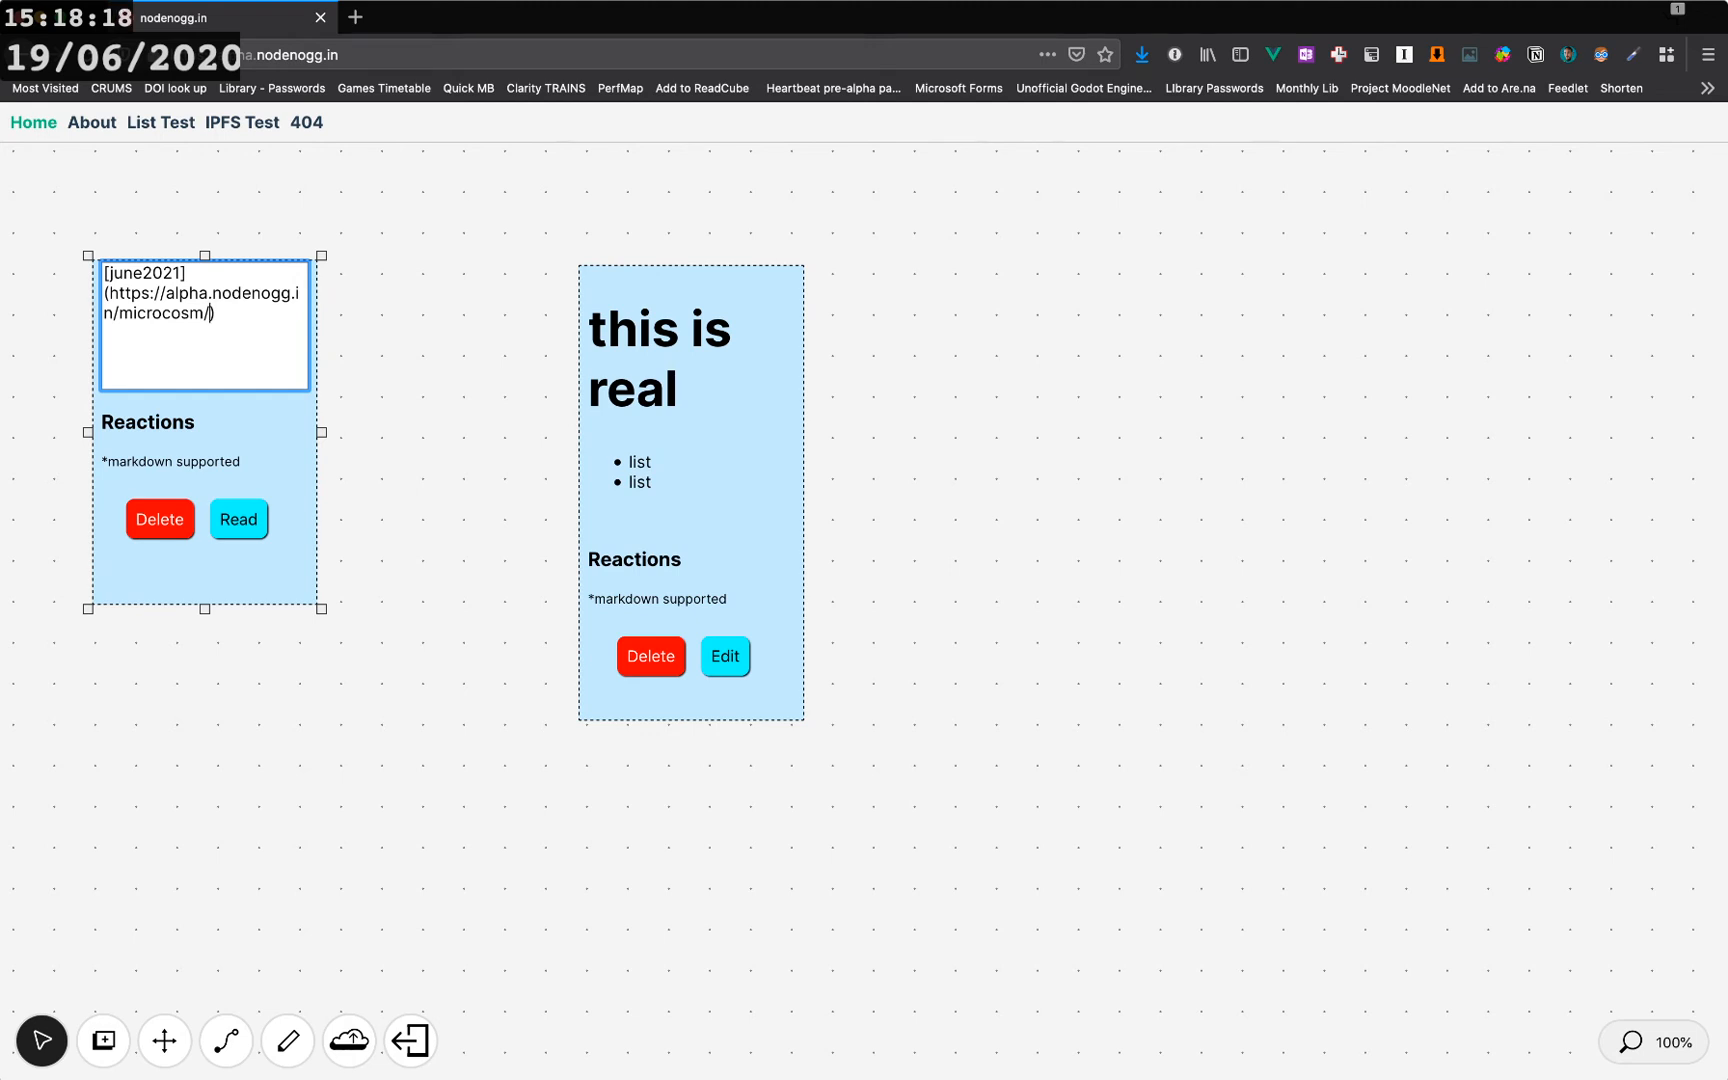
type("june2021")
- Switch the link node to read view and follow the june2021 link into the new microcosm
left_click(239, 520)
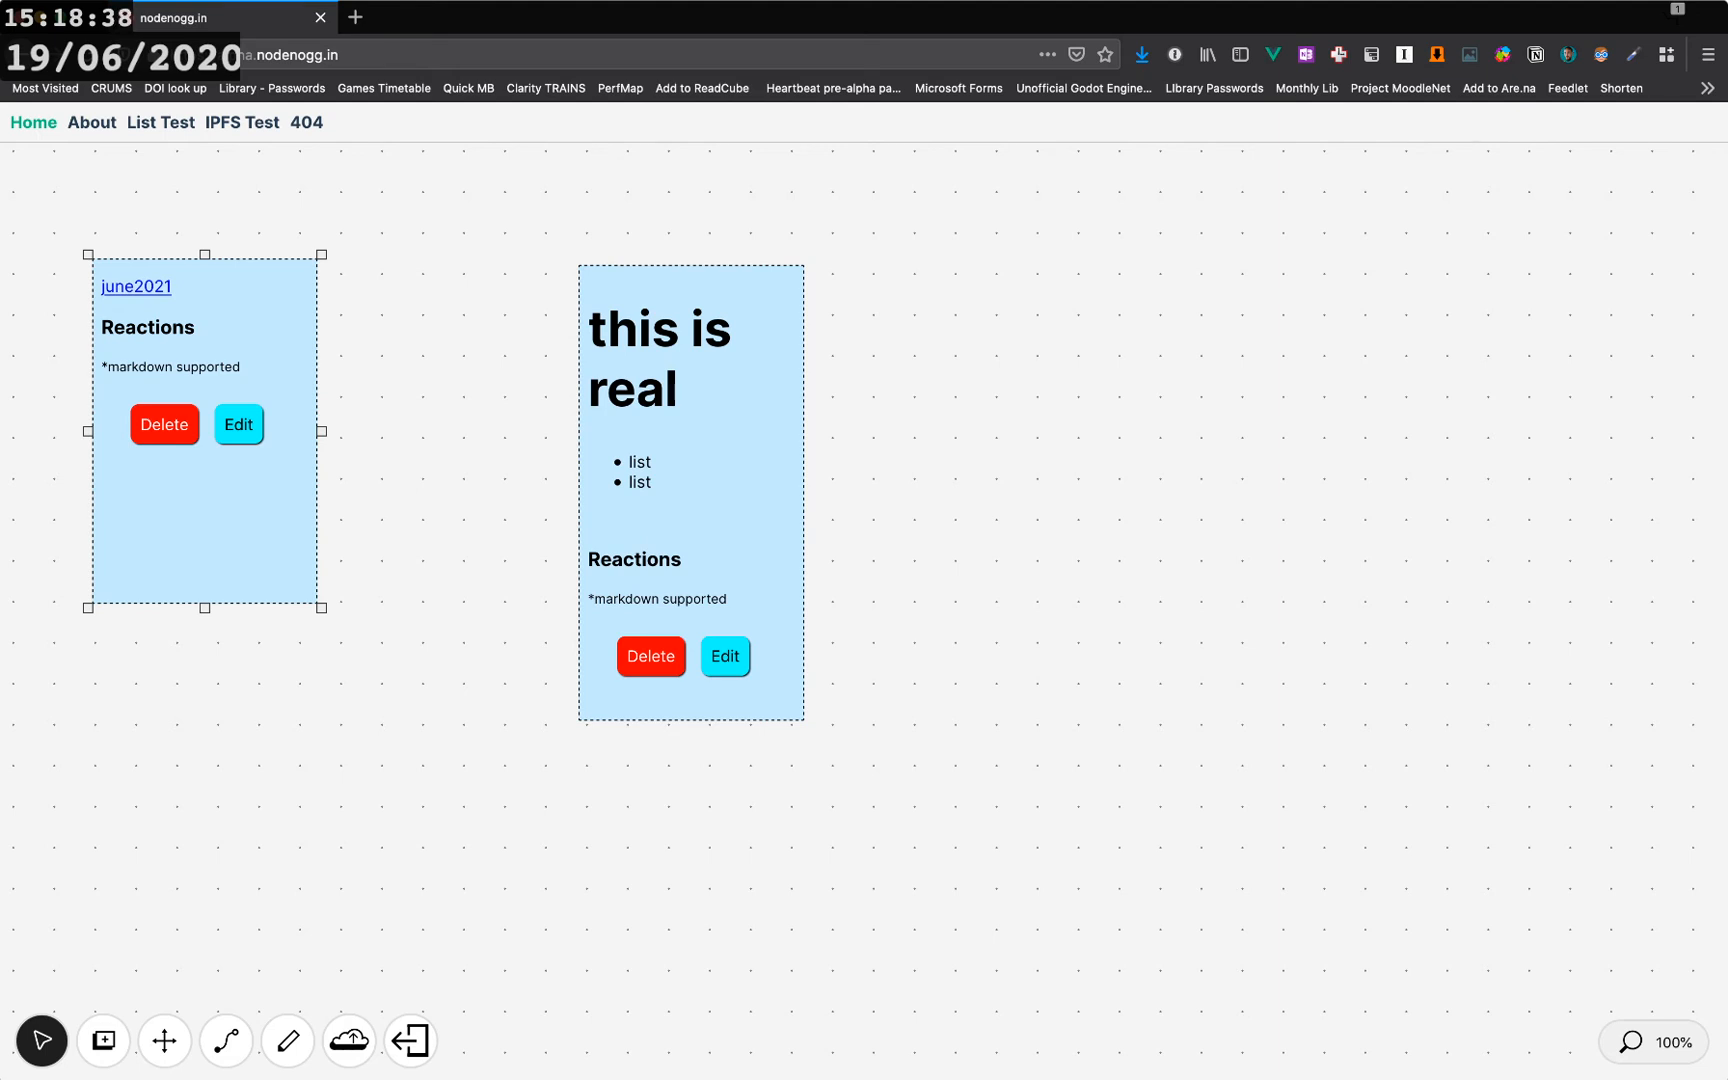
left_click(136, 287)
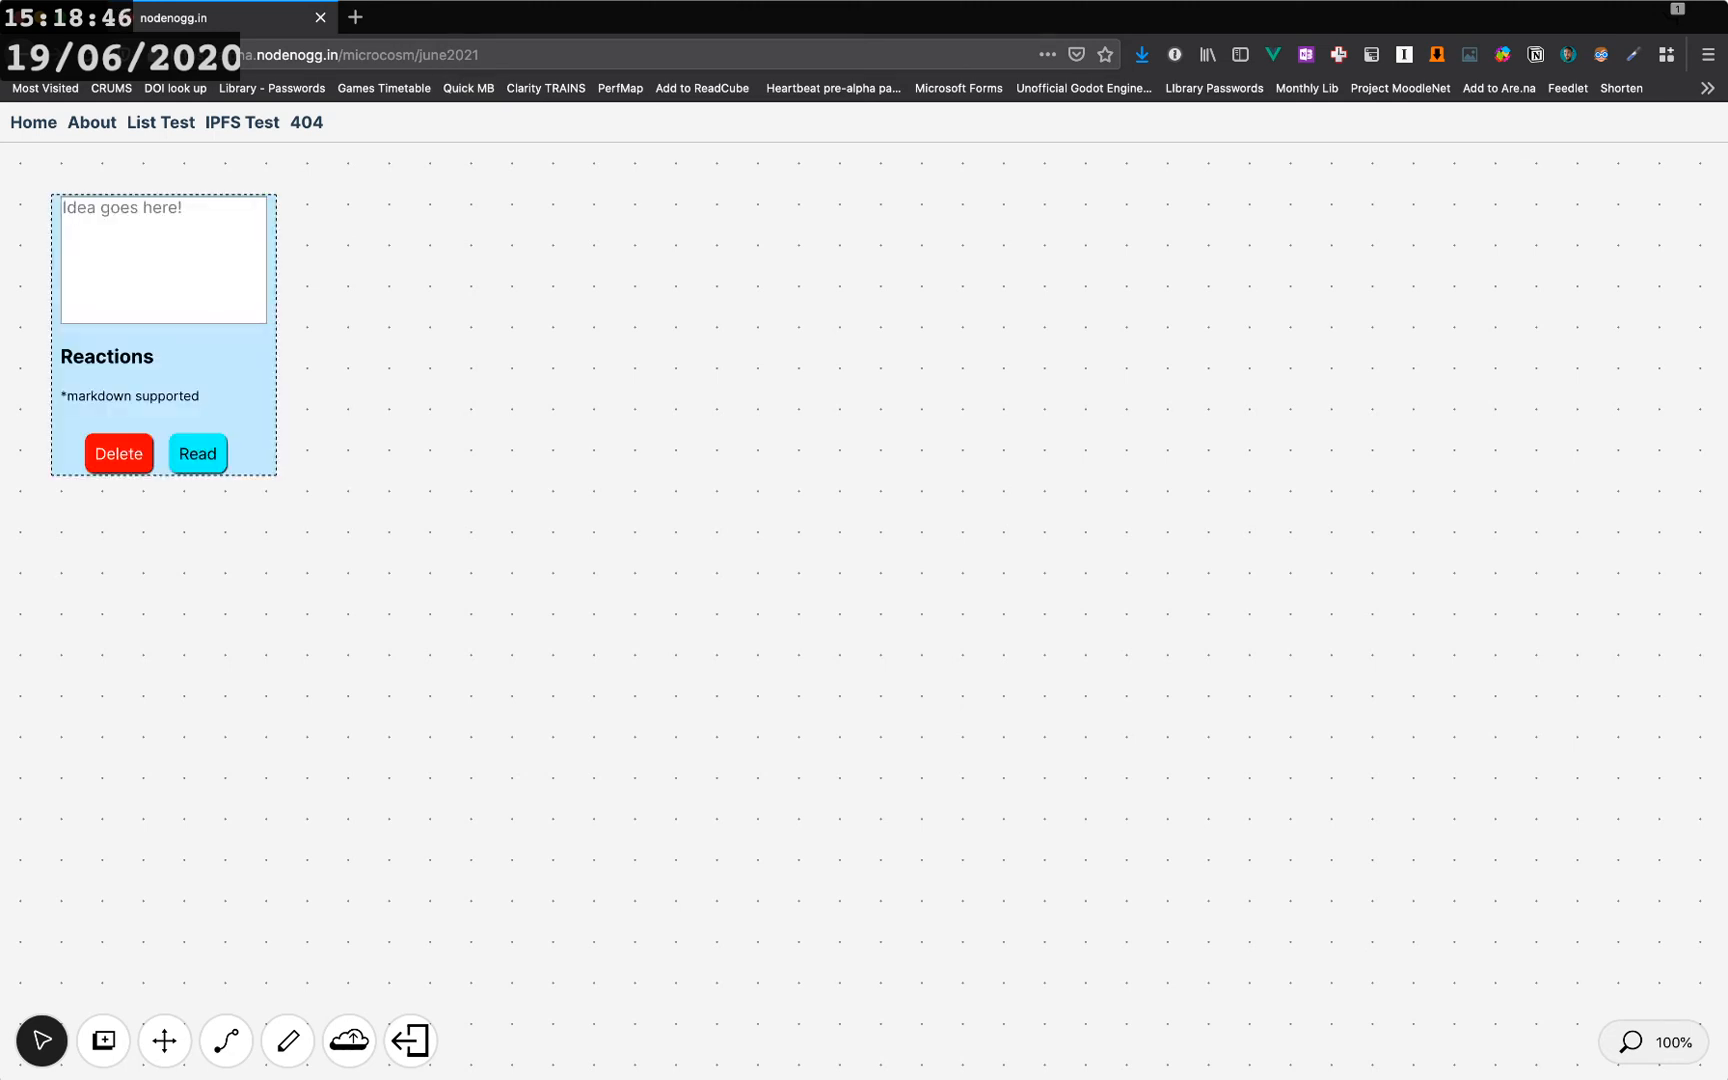
left_click(163, 260)
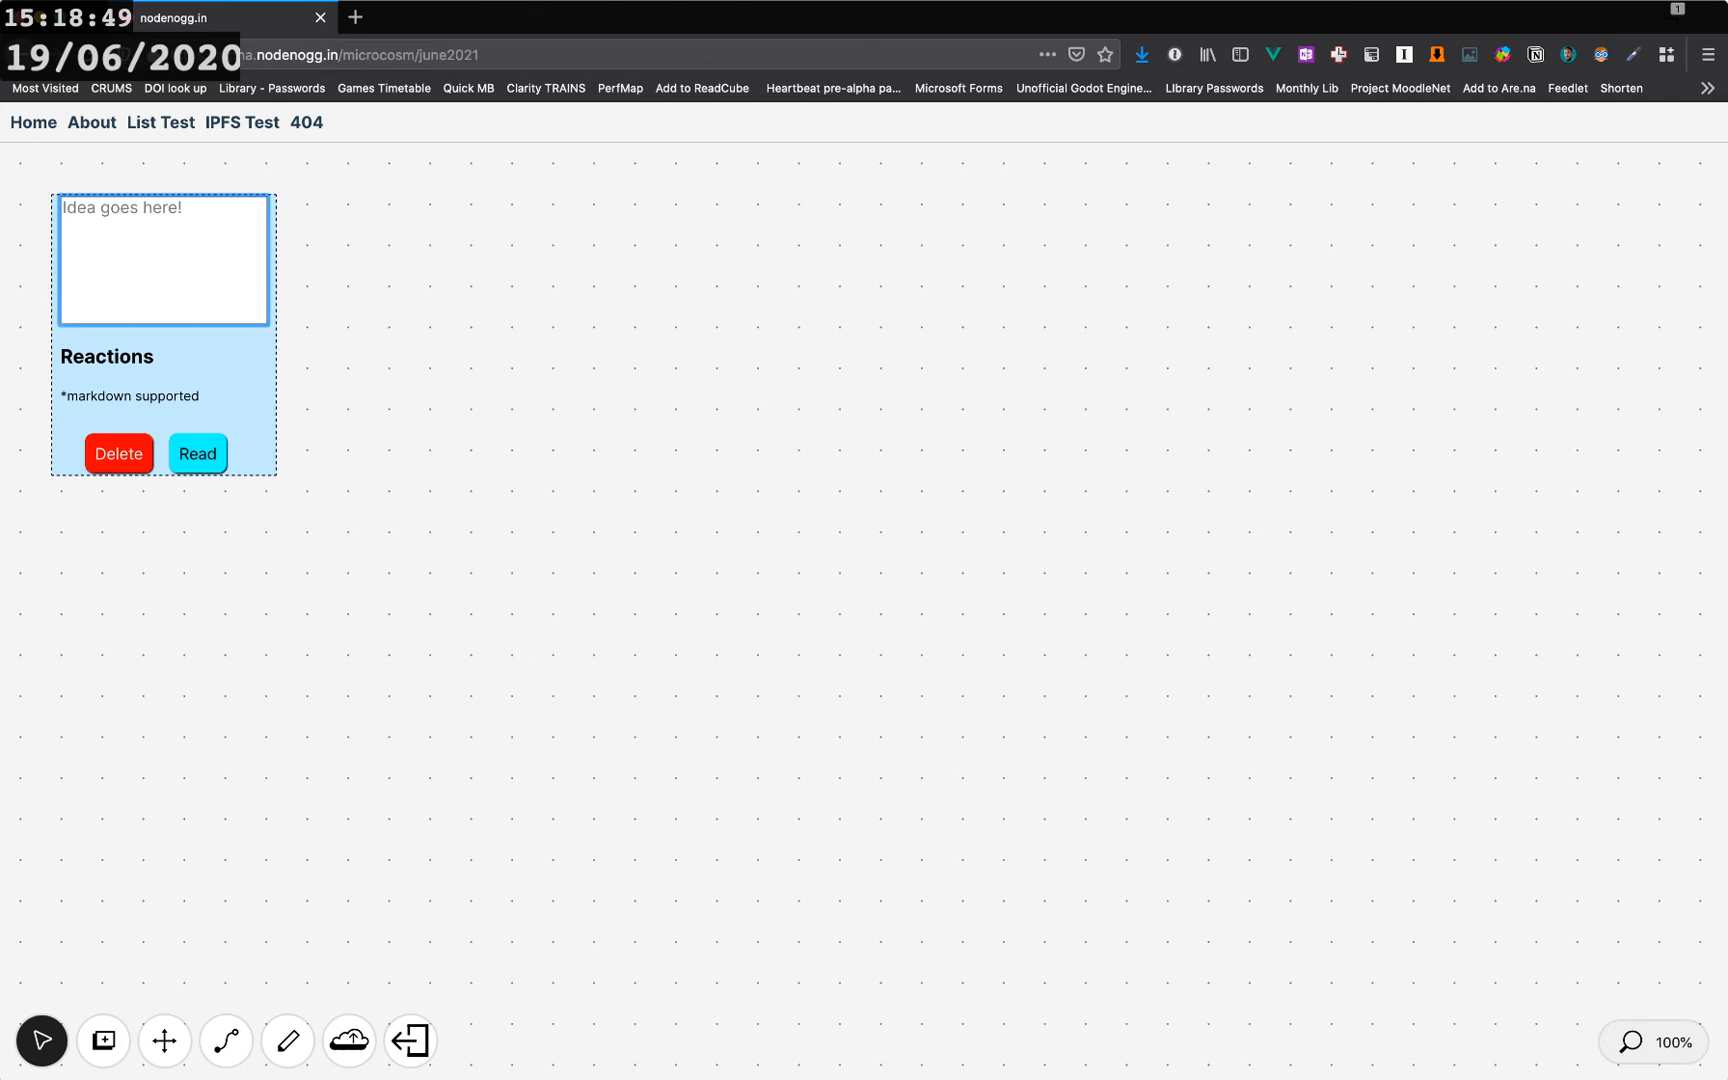
type("[Back](")
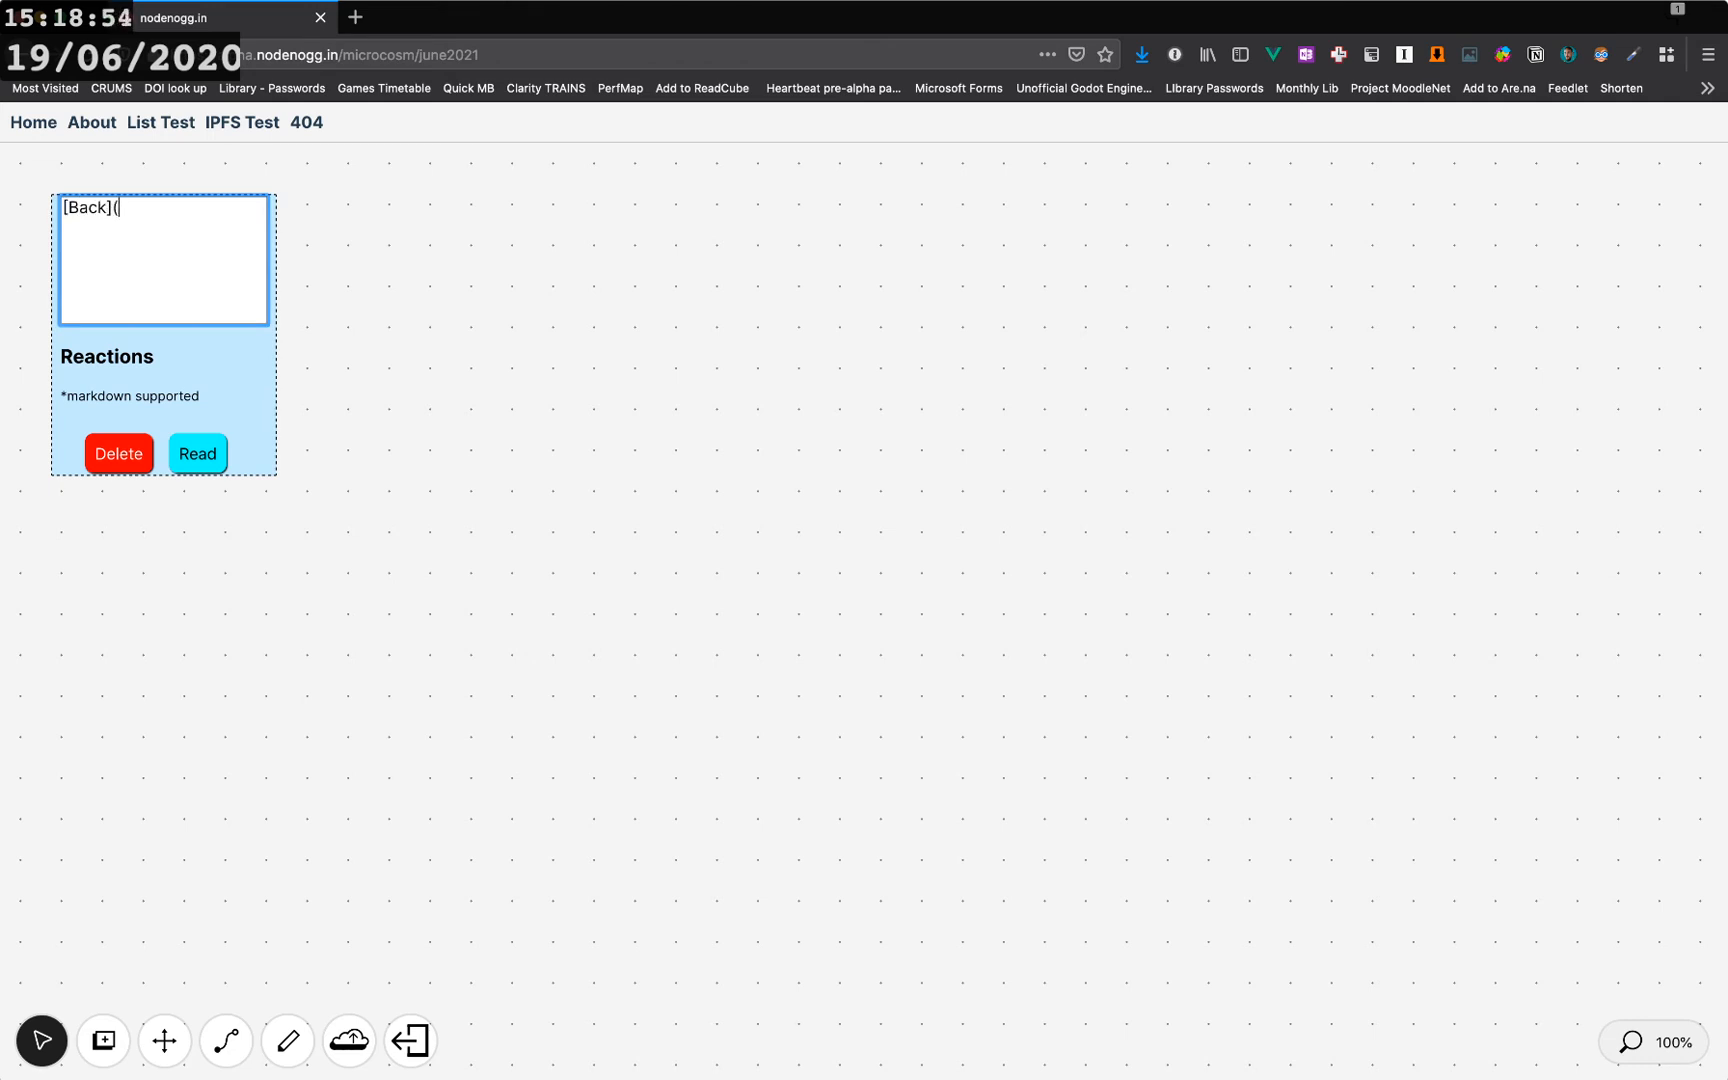
type("https://microcosm")
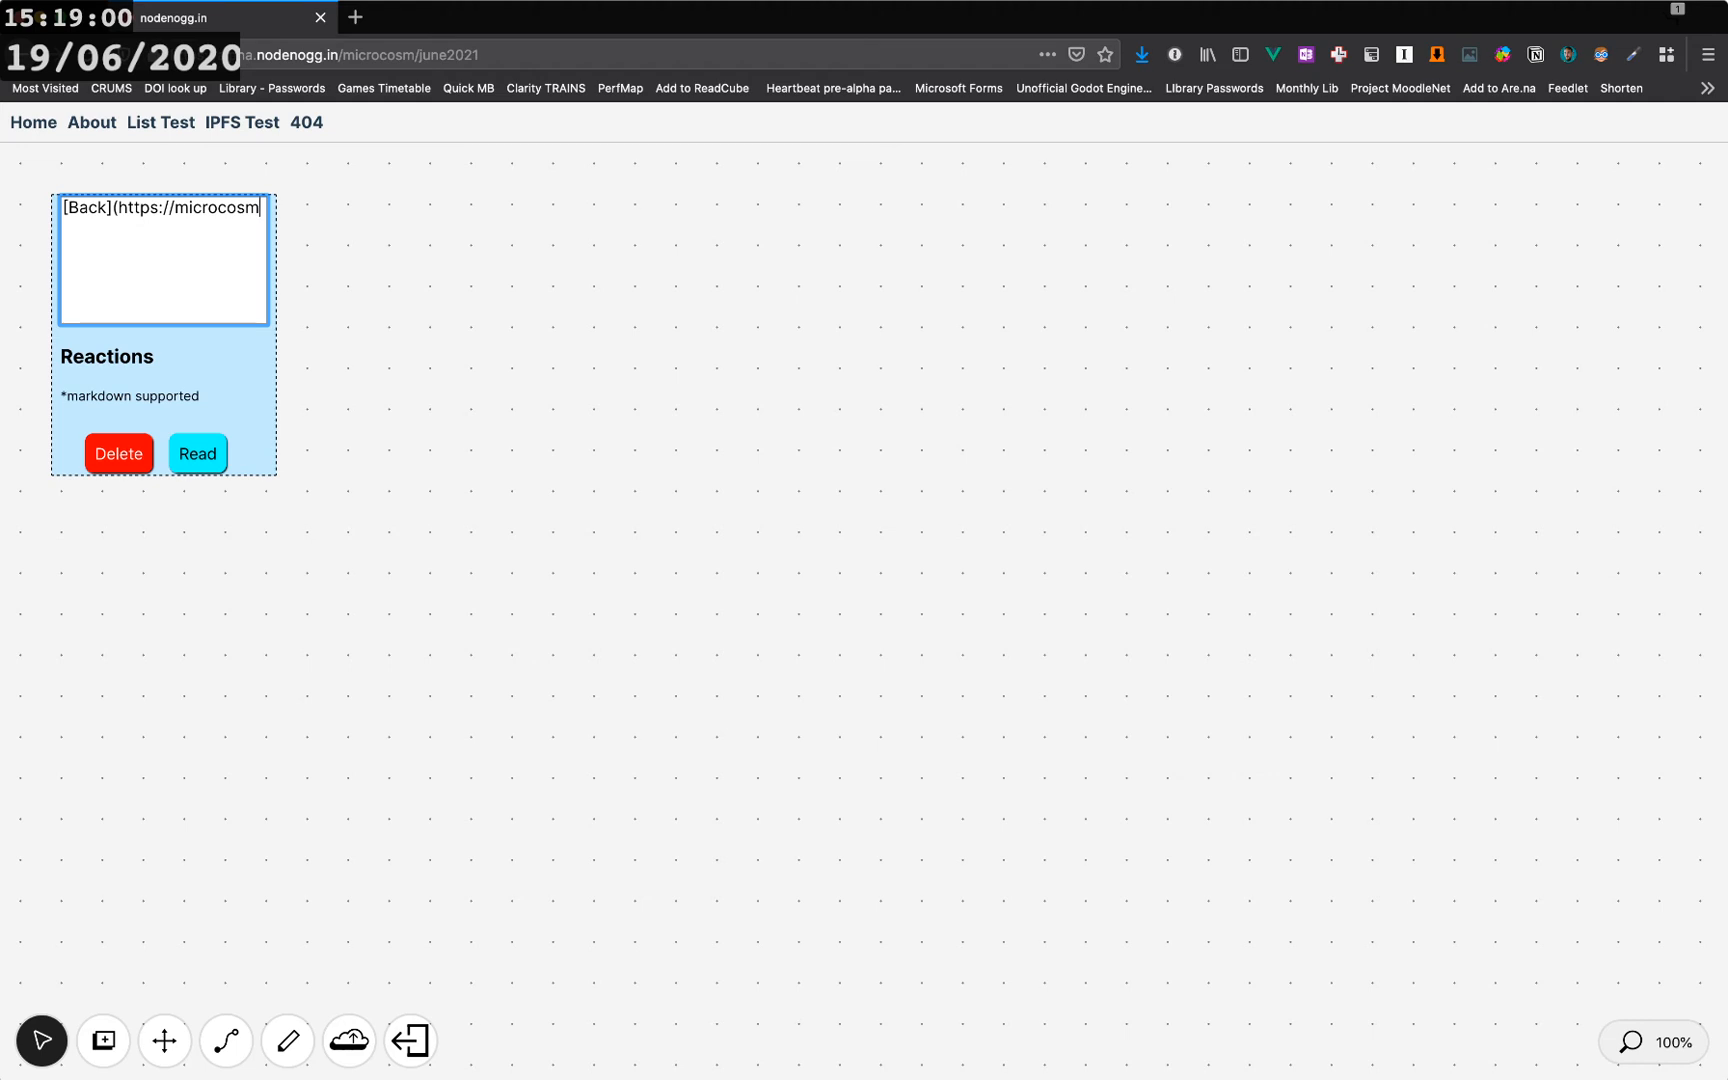
type("alp")
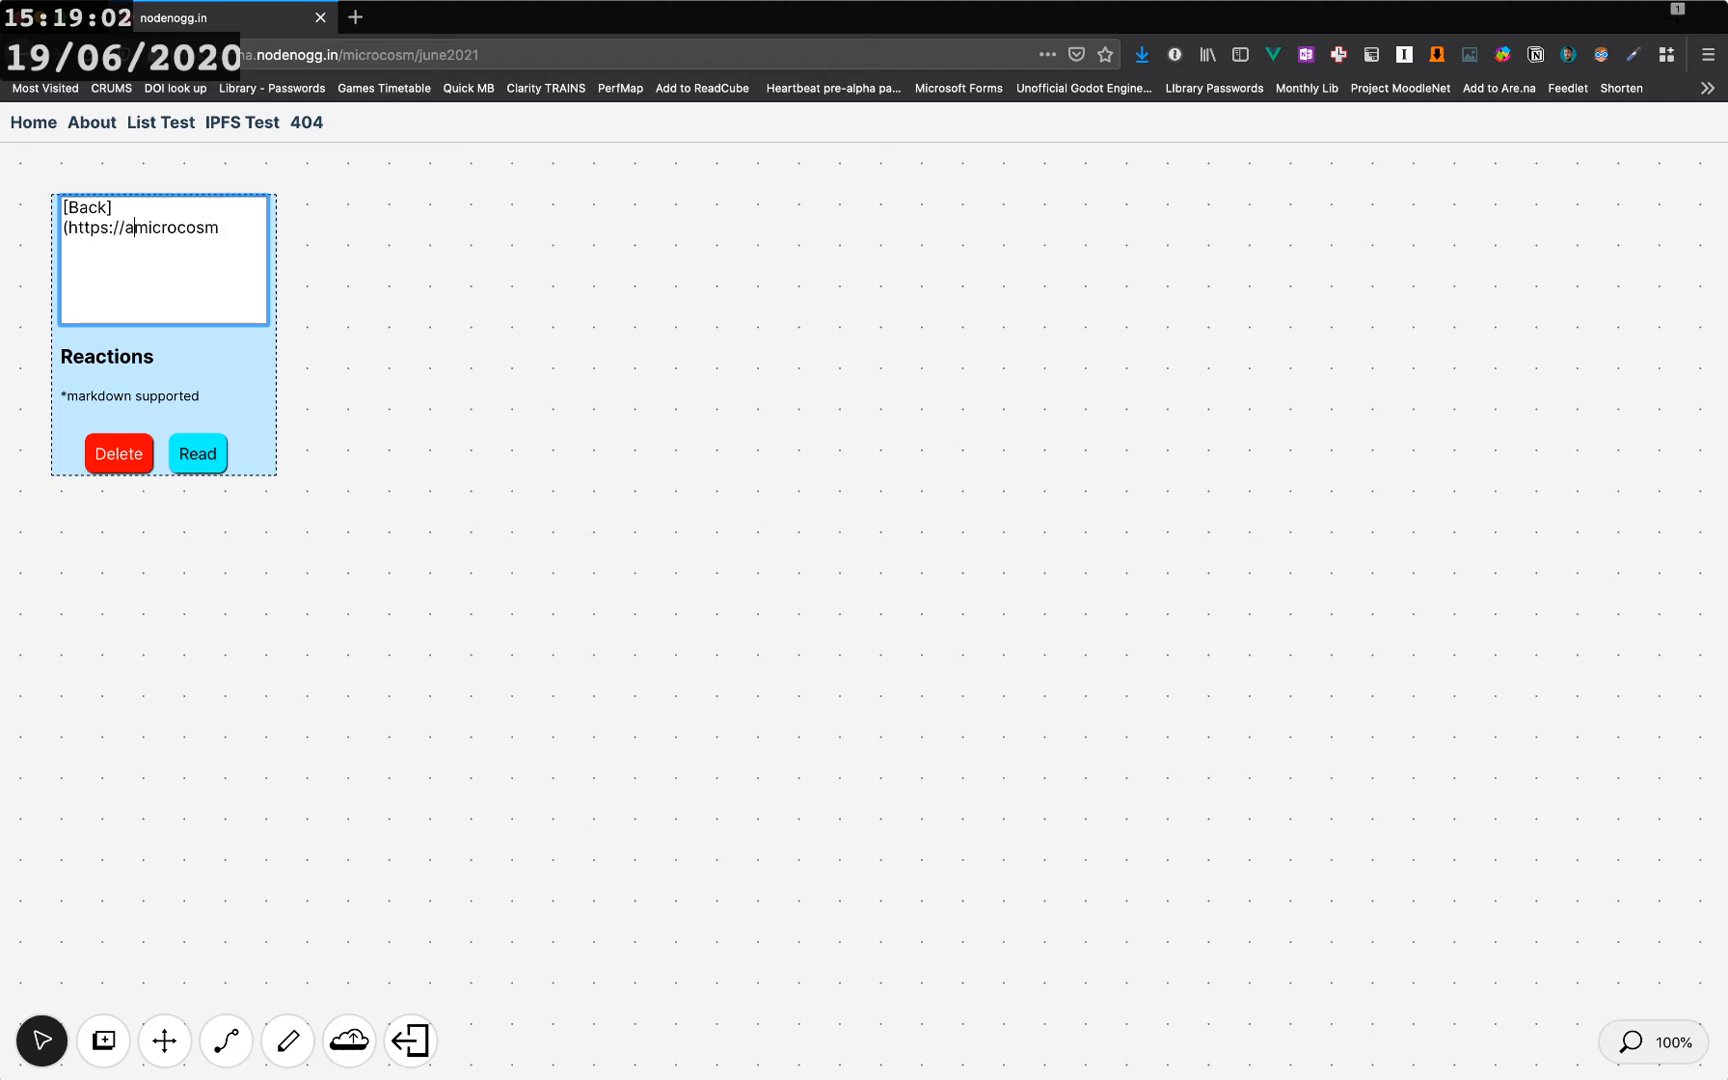
type("ha.micro")
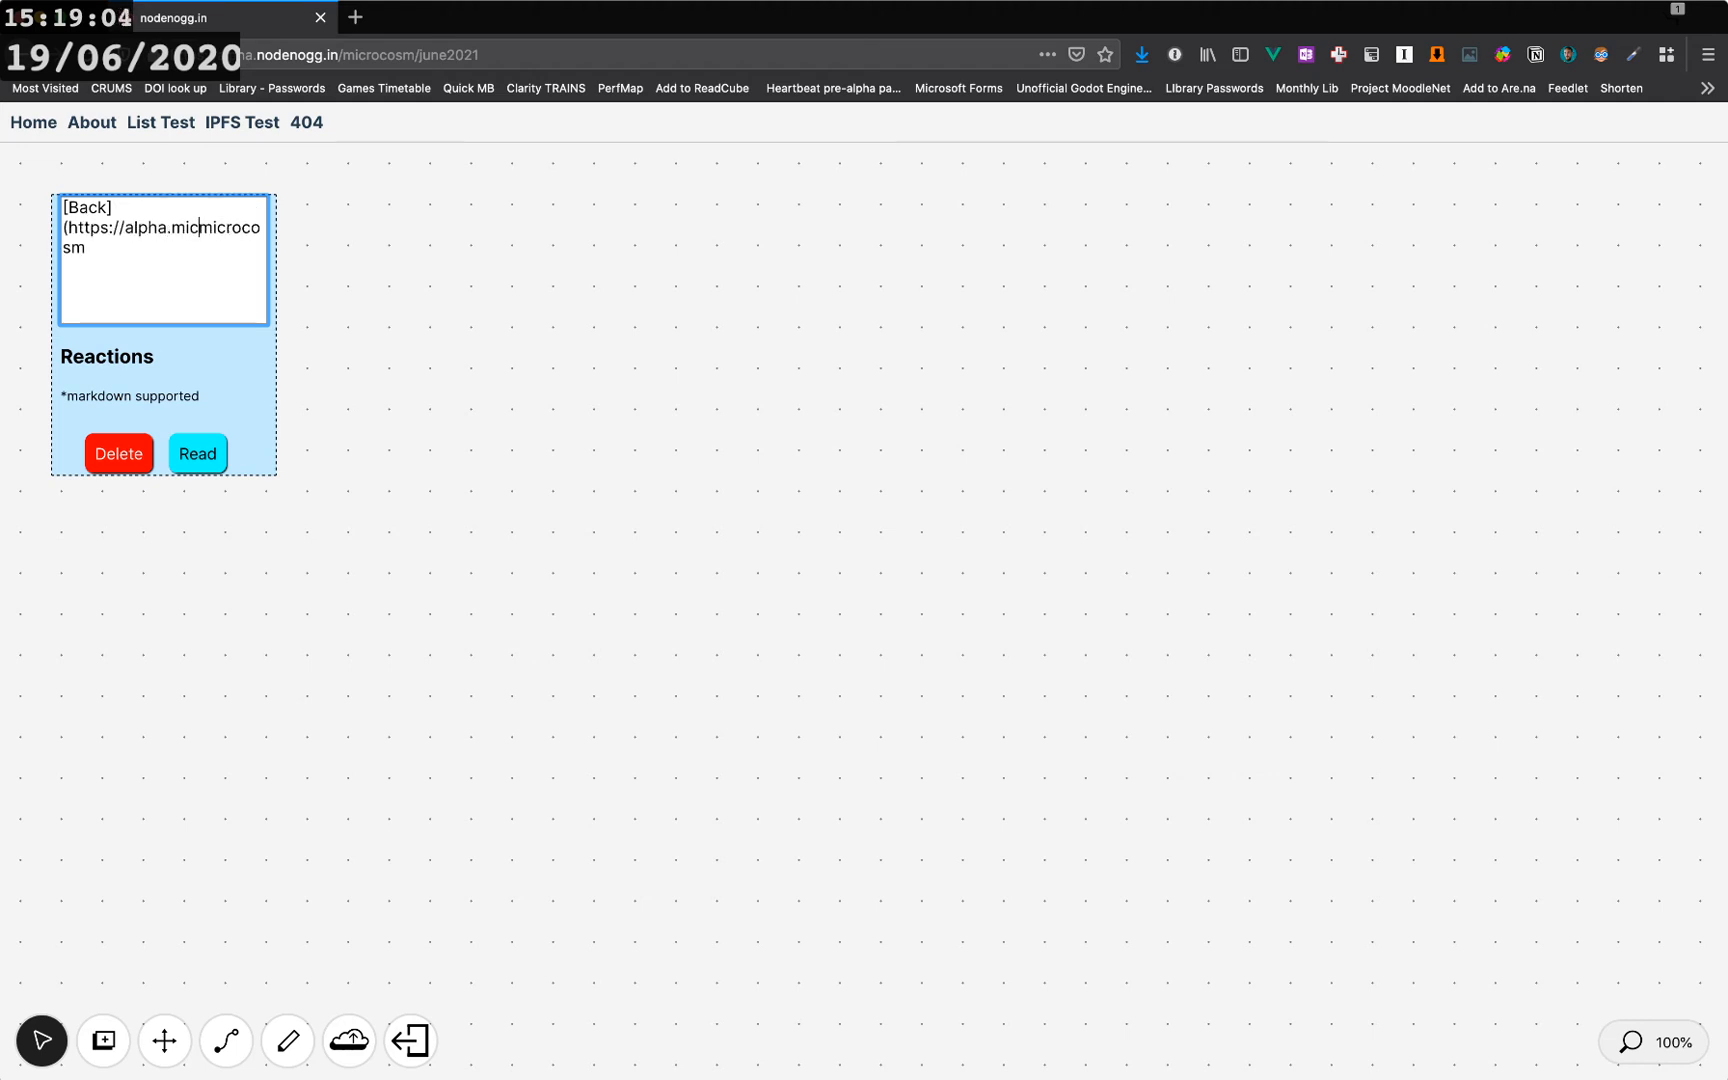
key("BackSpace")
key("BackSpace")
key("BackSpace")
key("BackSpace")
key("BackSpace")
type("nodenogg.in")
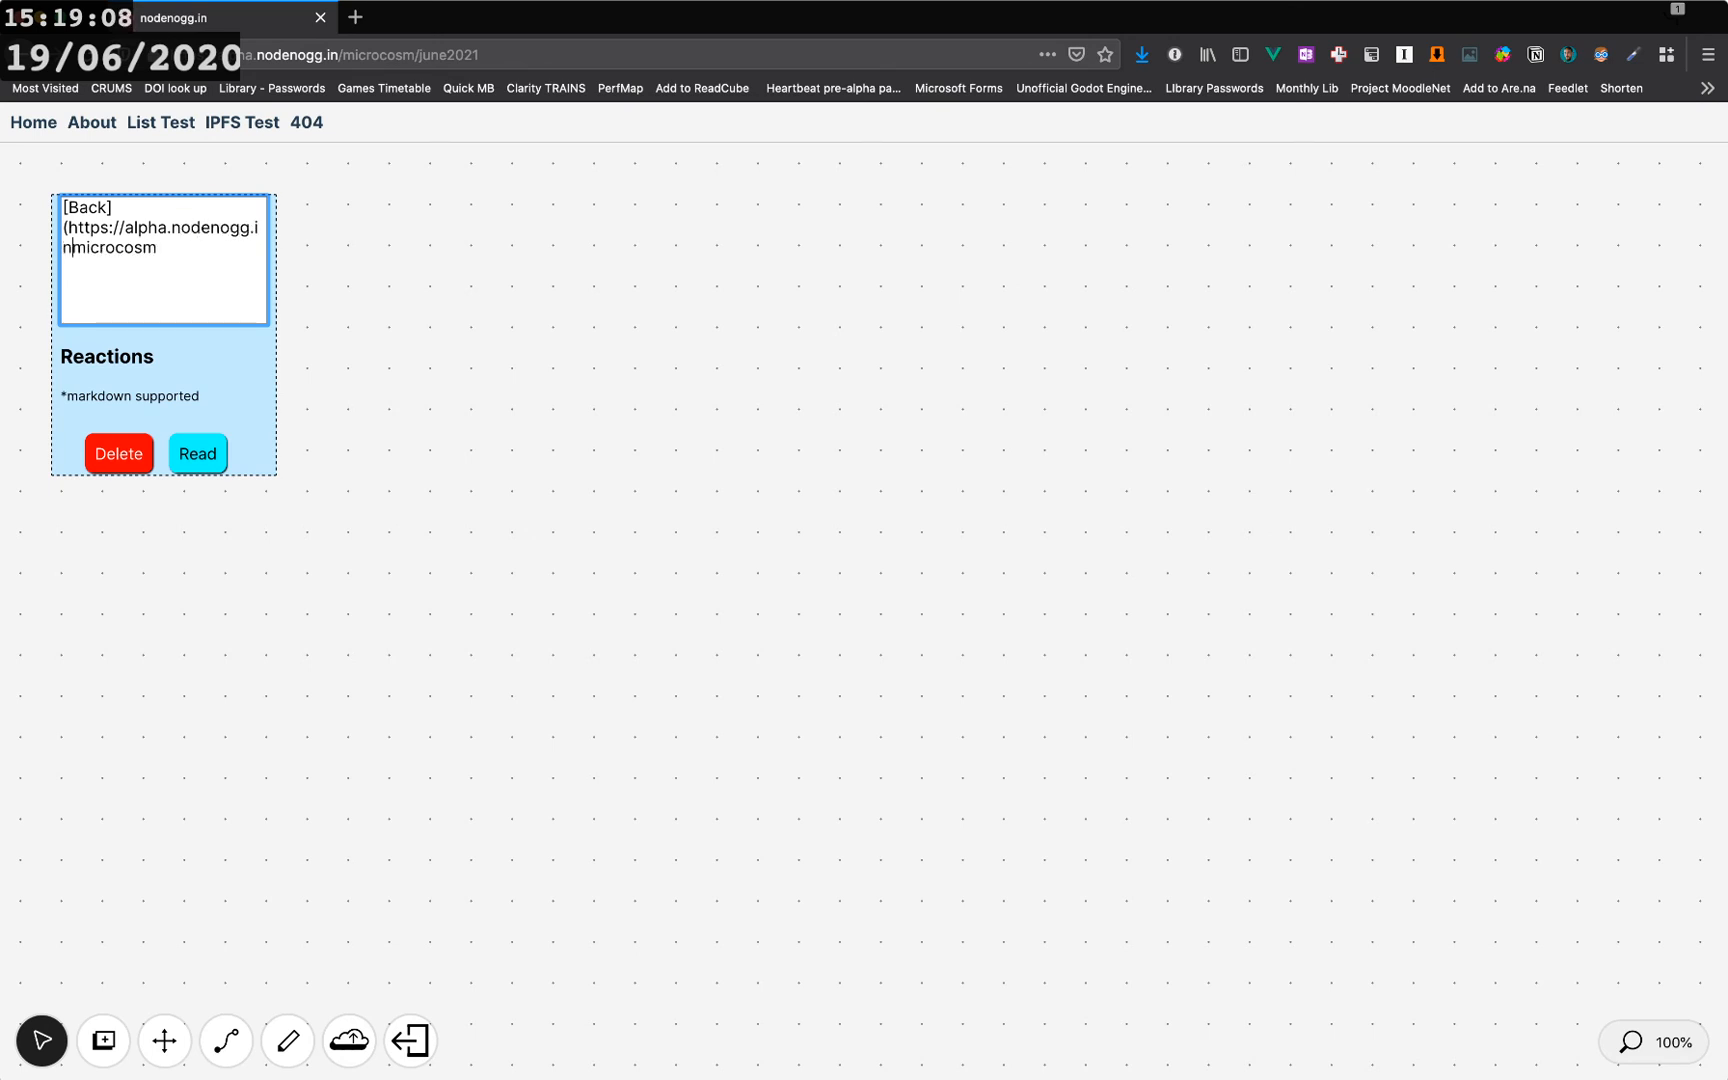
type("/")
type("/2")
key("BackSpace")
type("june2020")
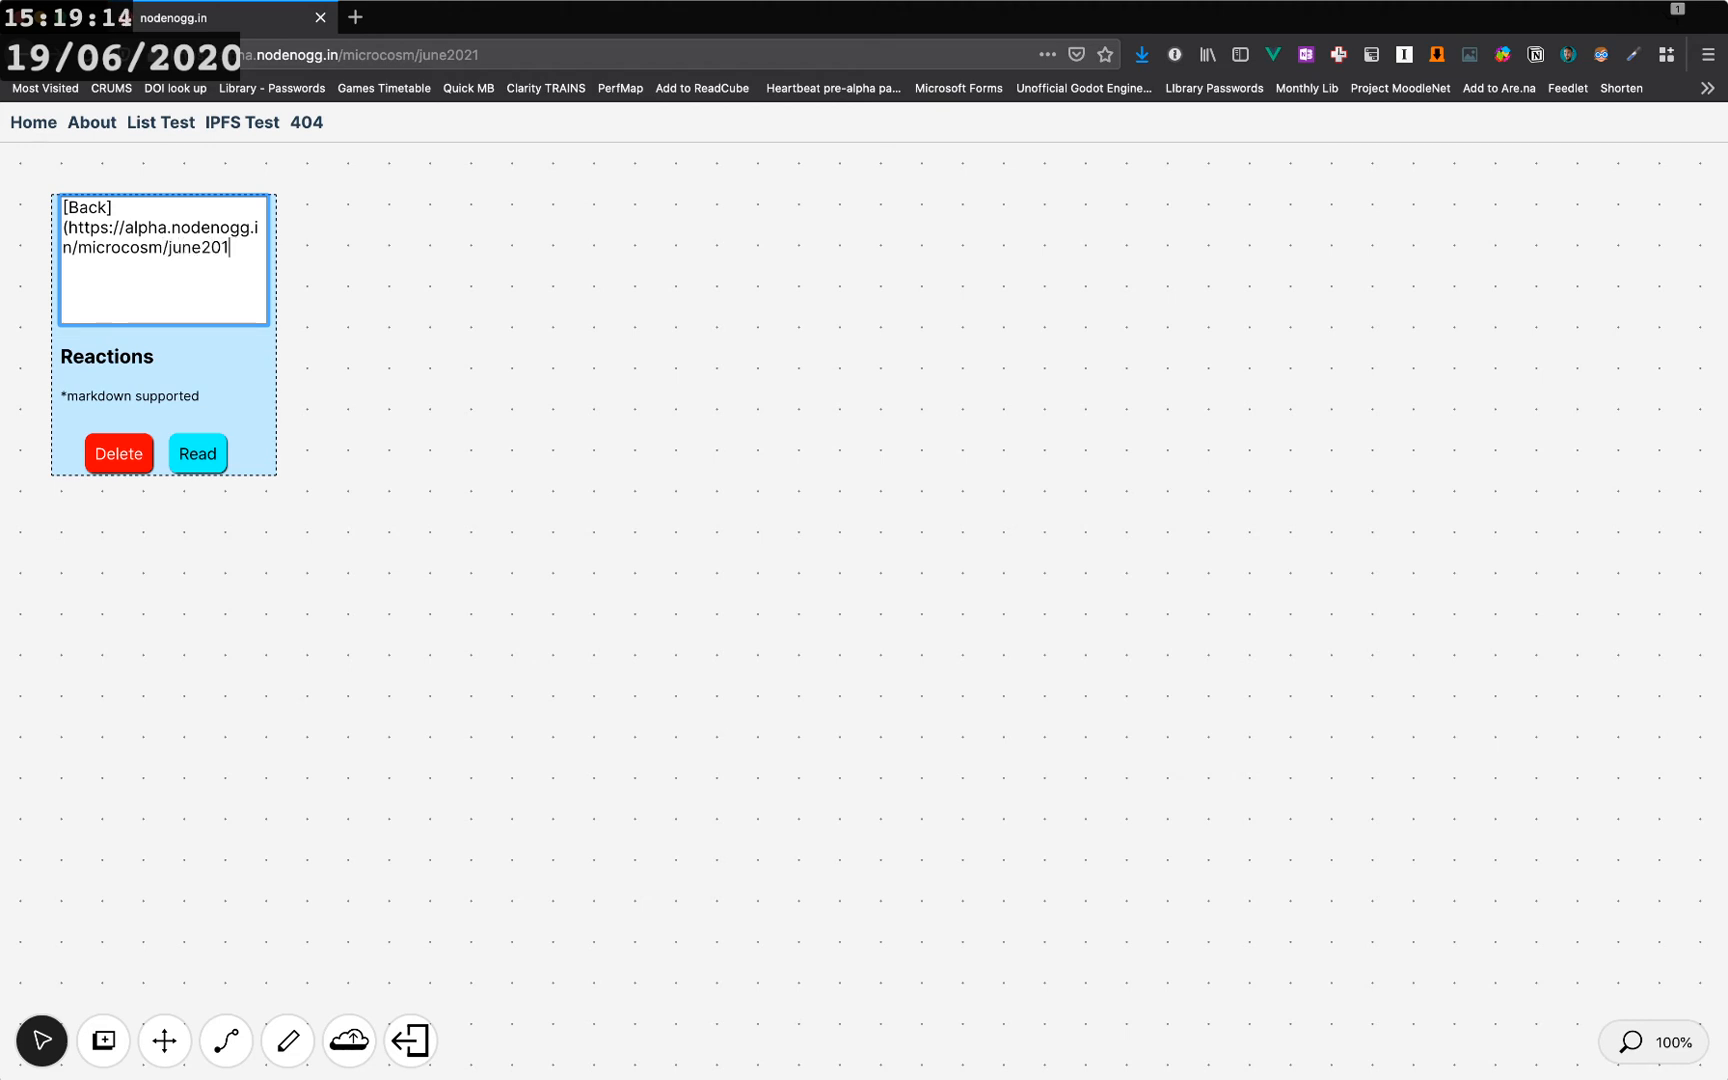
type(")")
- Switch the Back node to read view and follow its link to return to the june2020 microcosm
left_click(198, 454)
left_click(79, 221)
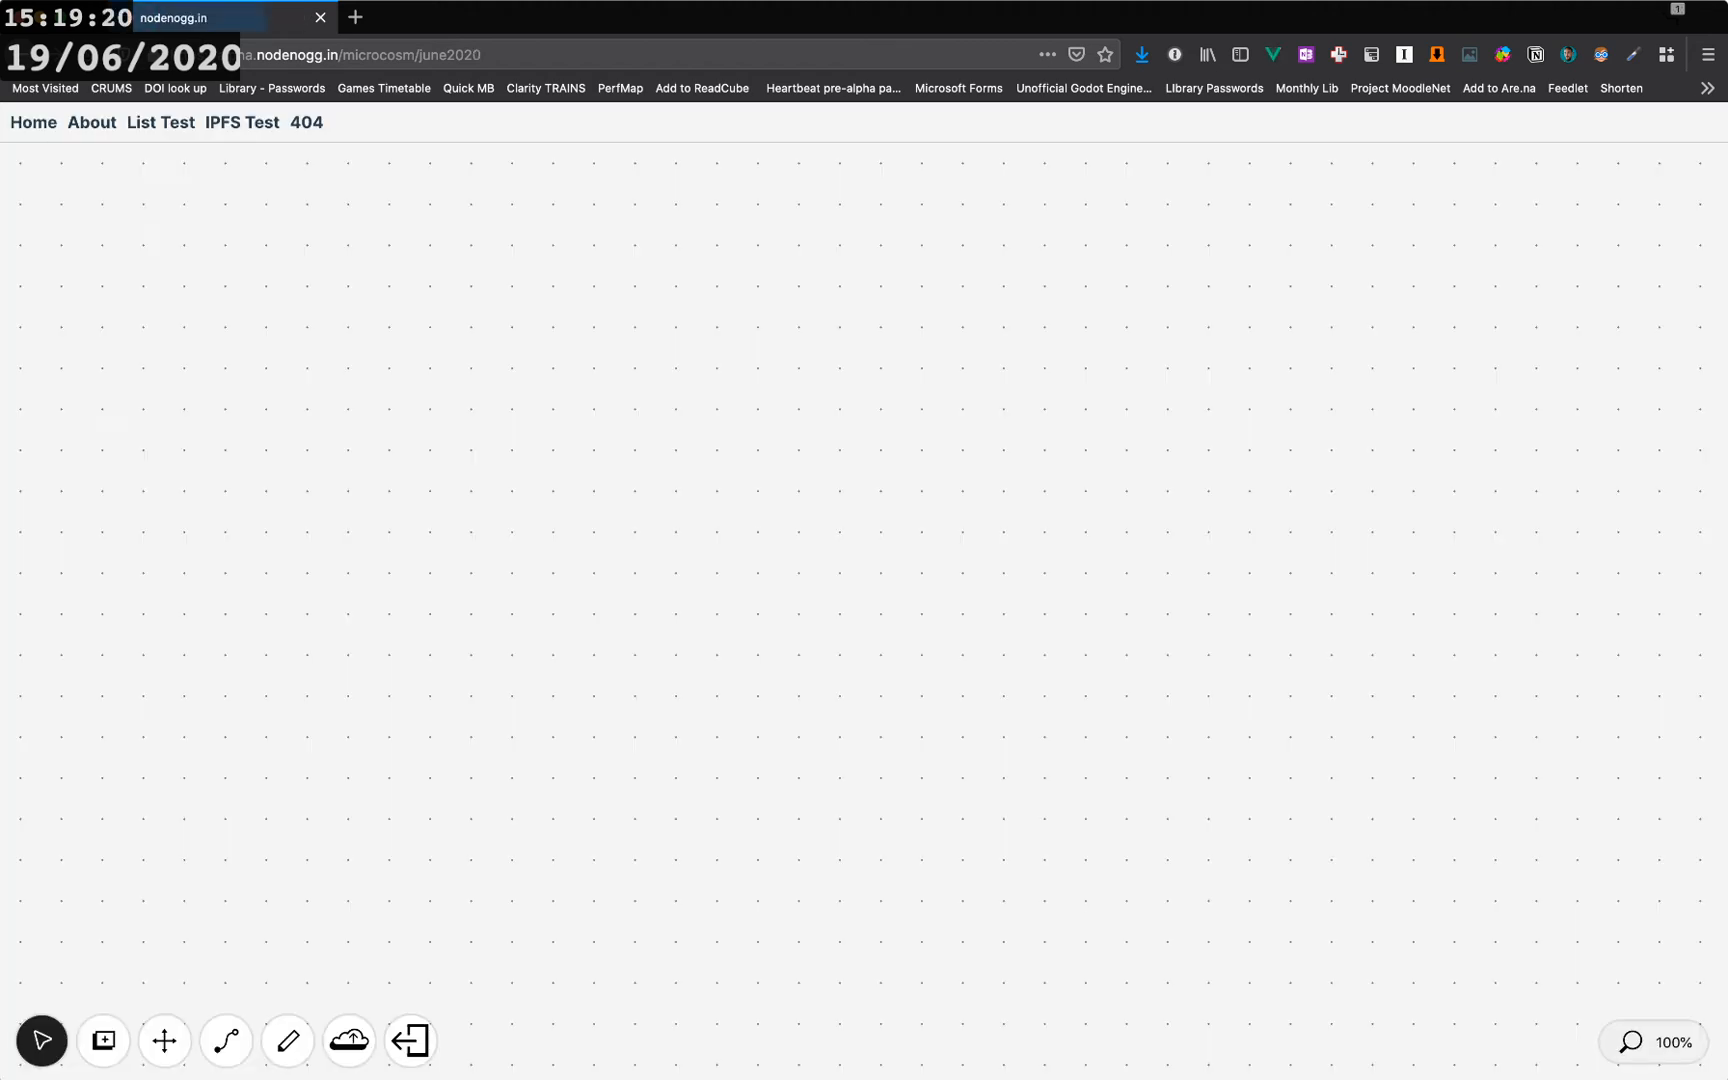
- Nudge the heading node and switch it to edit view
left_click_drag(708, 620, 733, 590)
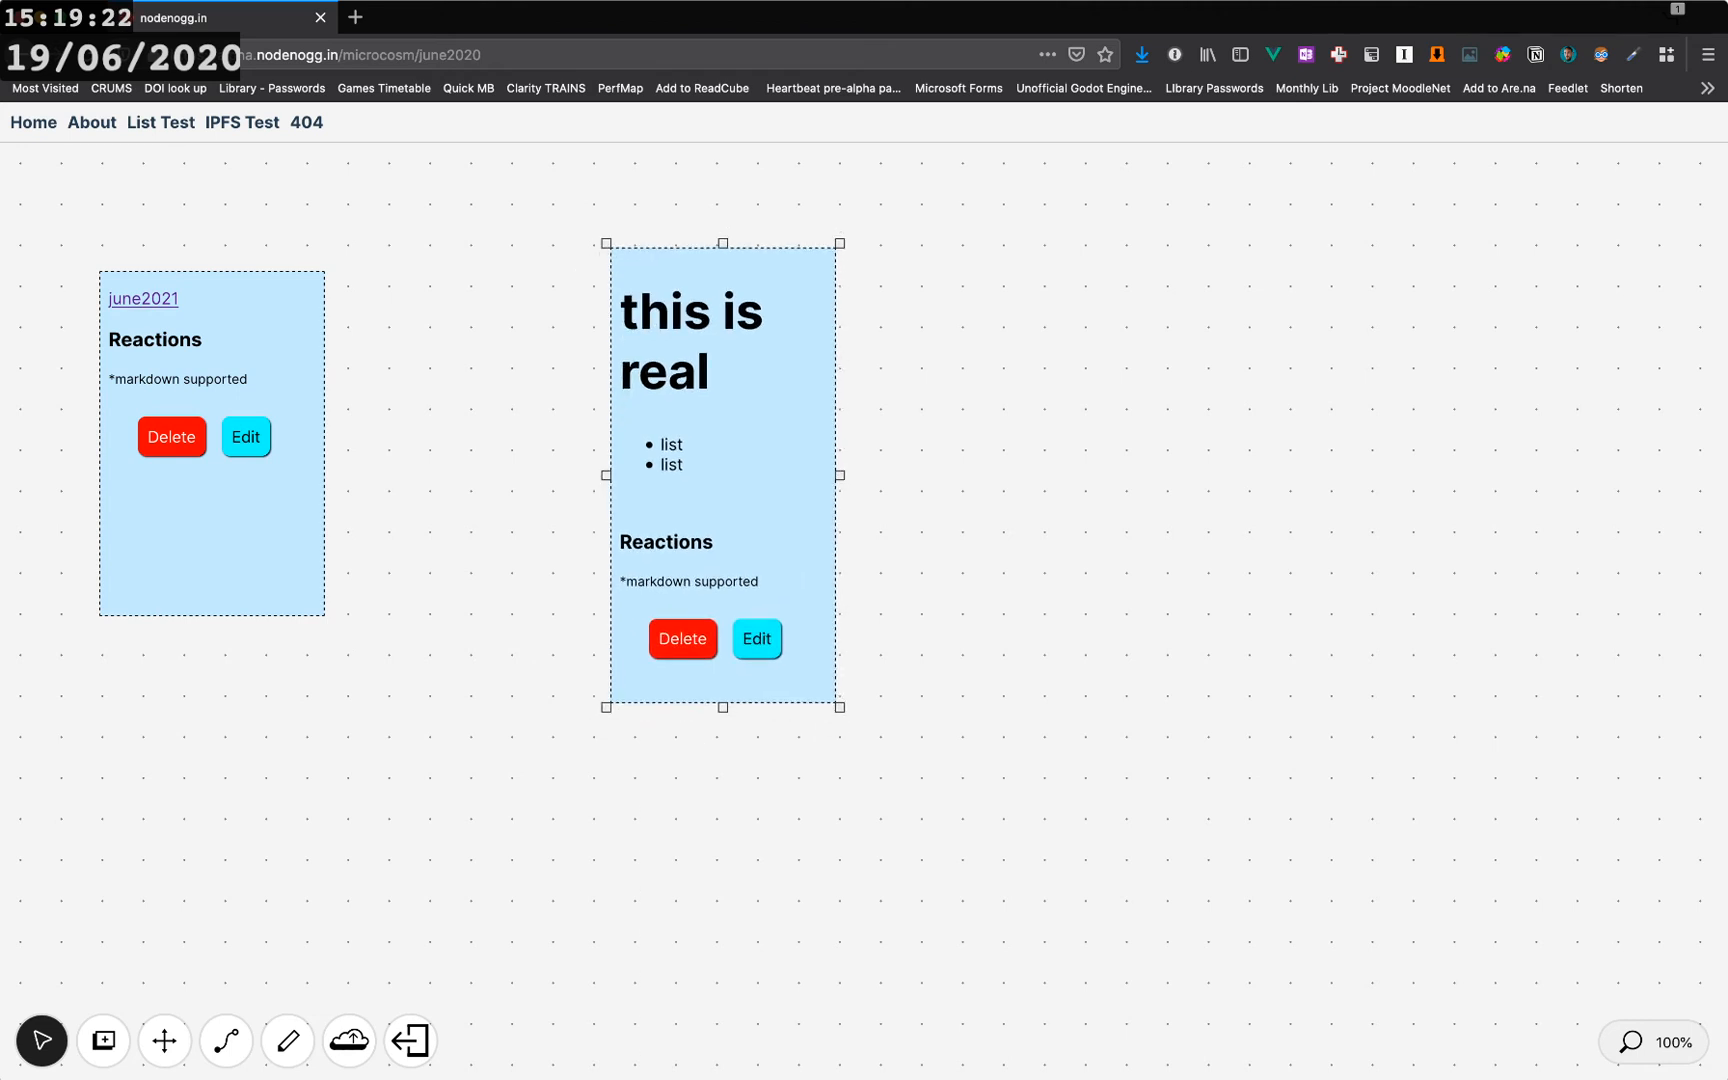
left_click(757, 638)
- Follow the june2021 link and come back through the Back link
left_click(143, 298)
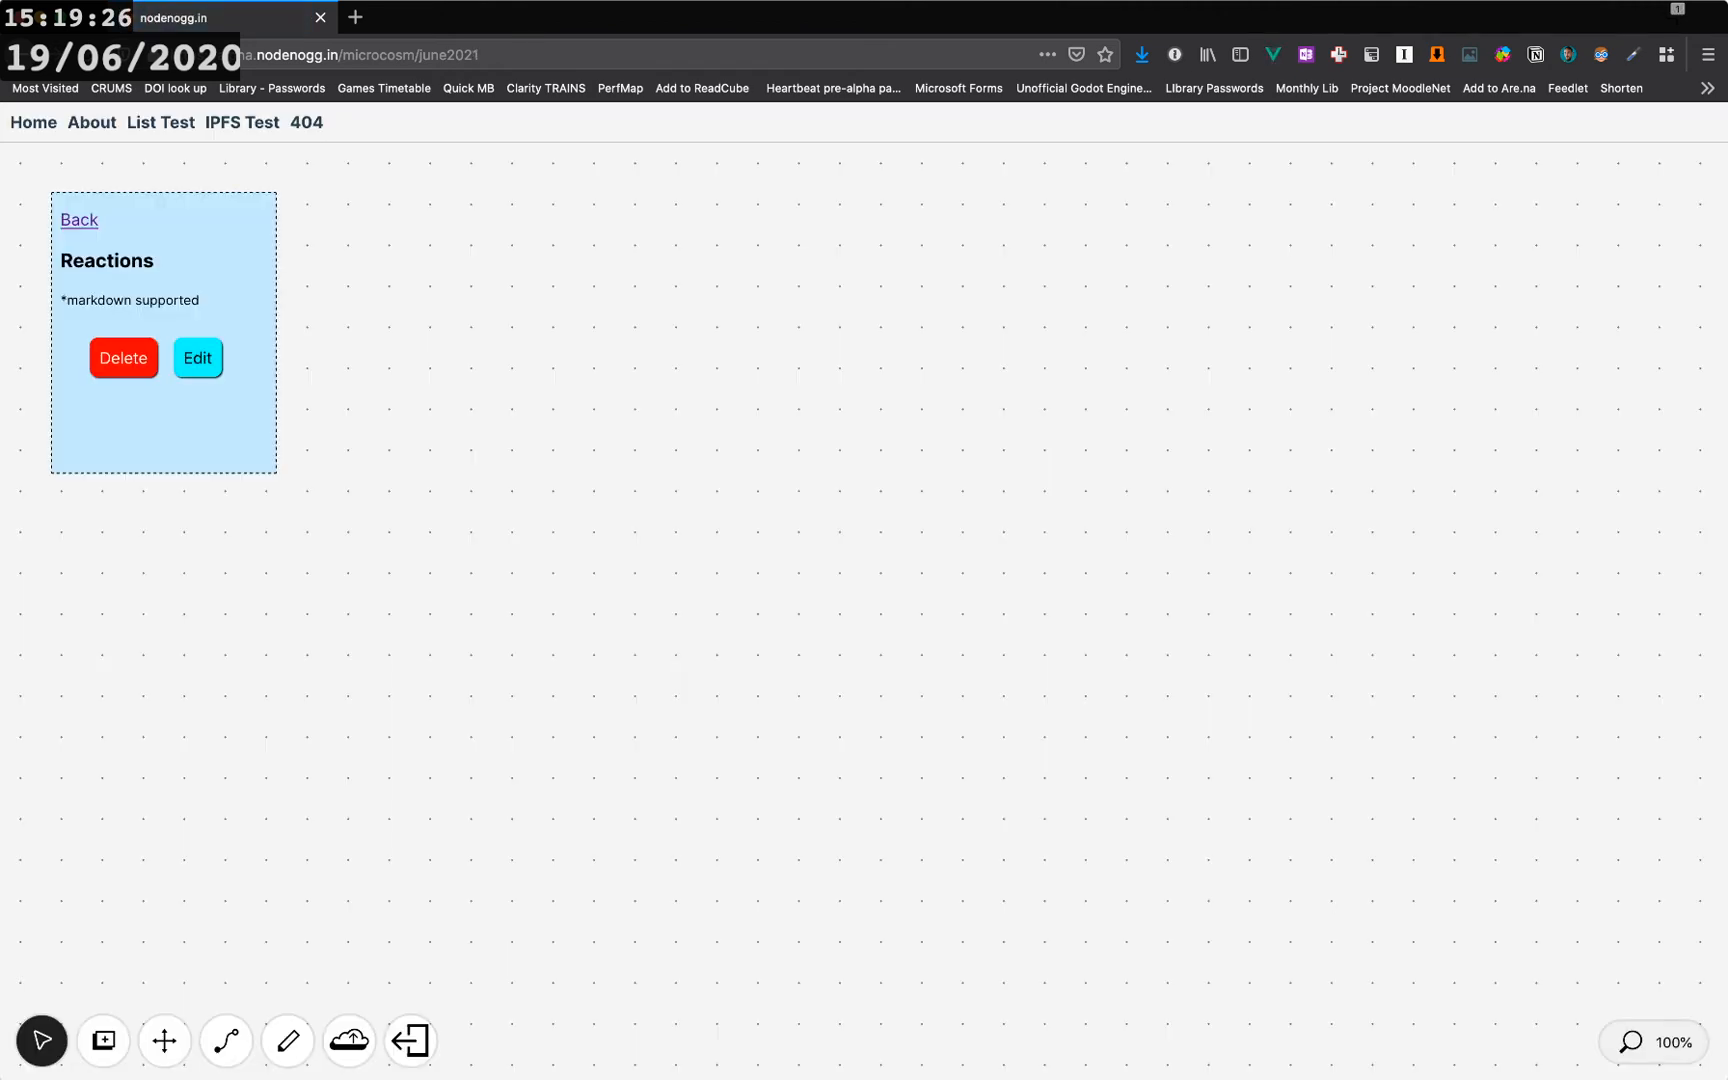
left_click(79, 219)
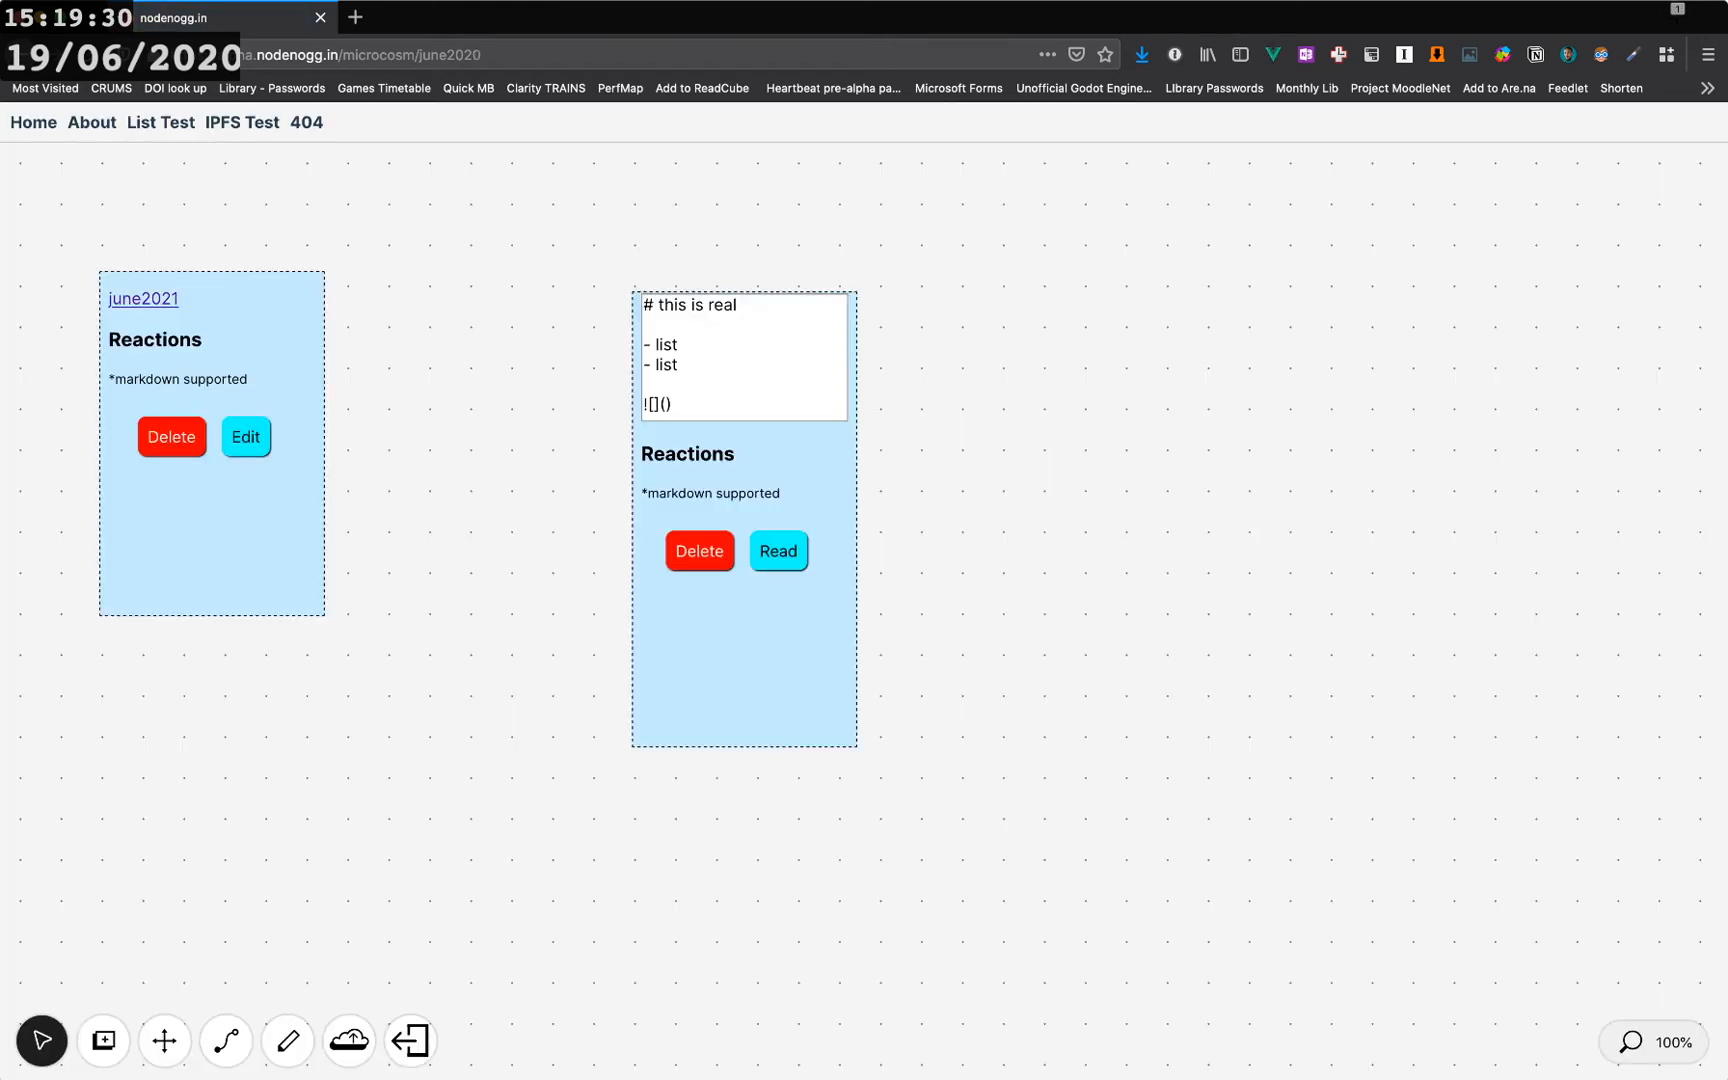
- Reposition the heading node and shorten its height on the canvas
left_click_drag(744, 640, 663, 584)
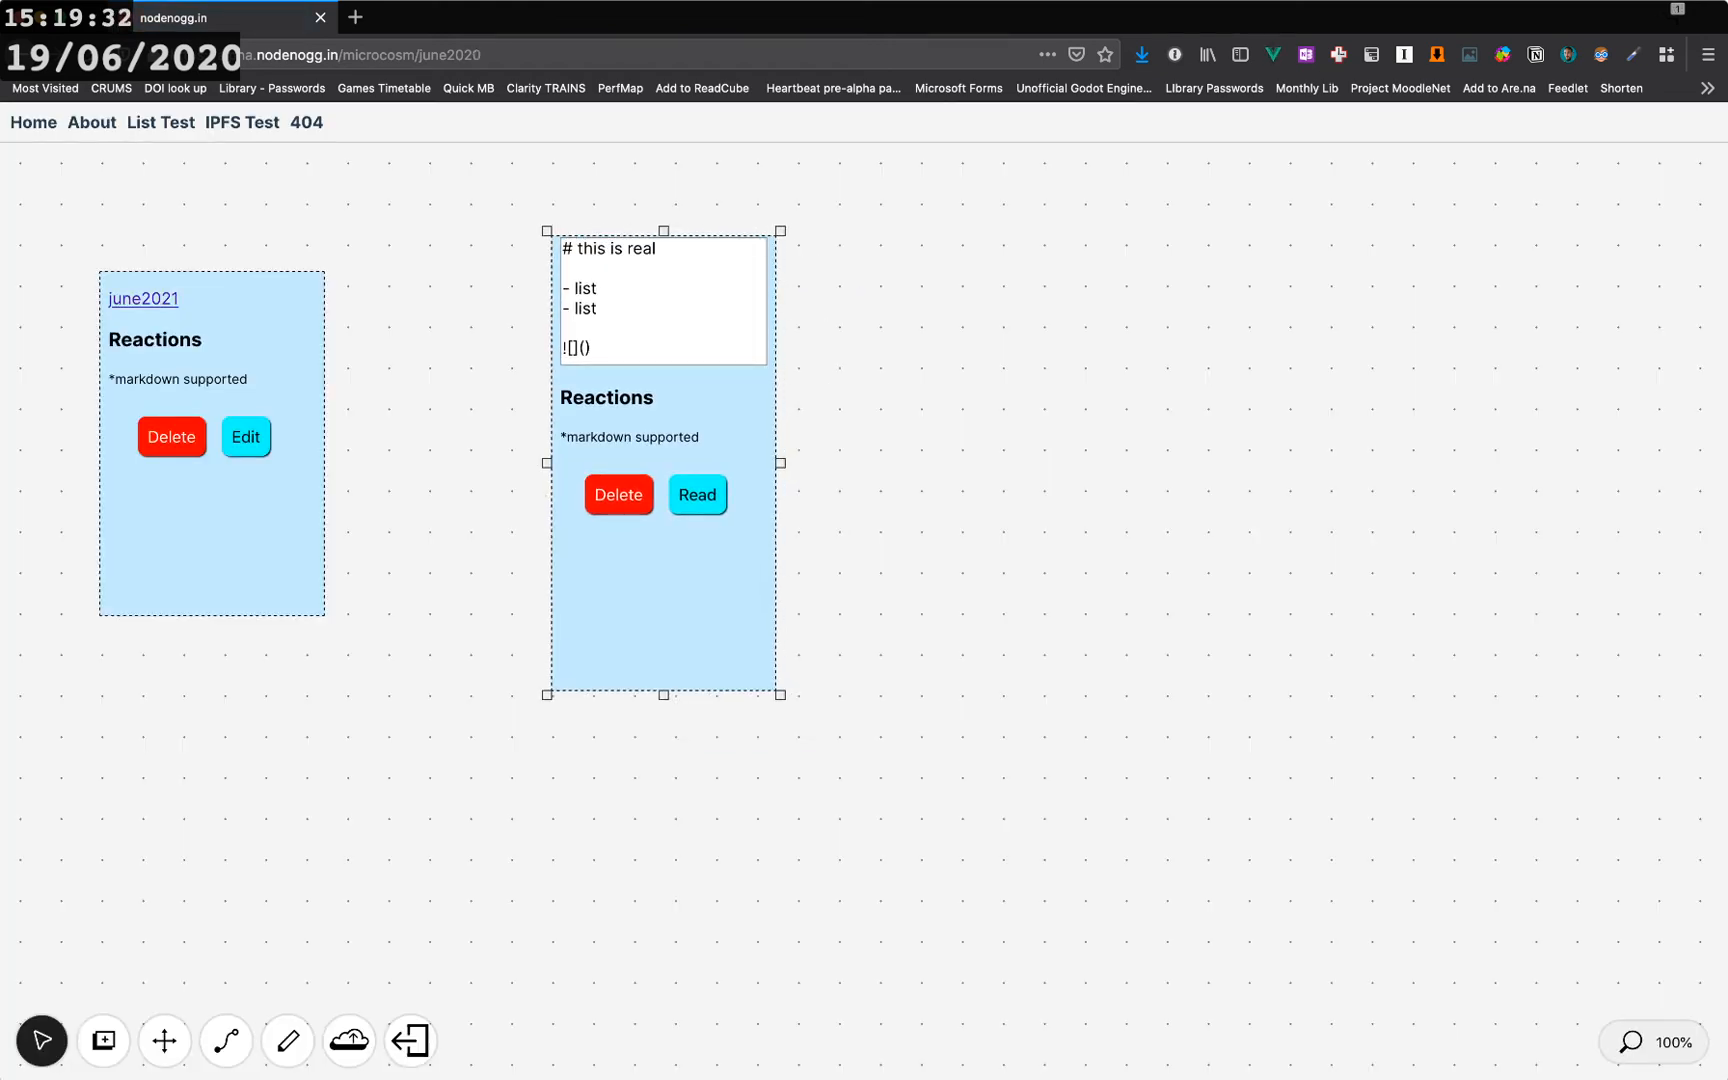
left_click_drag(664, 695, 664, 645)
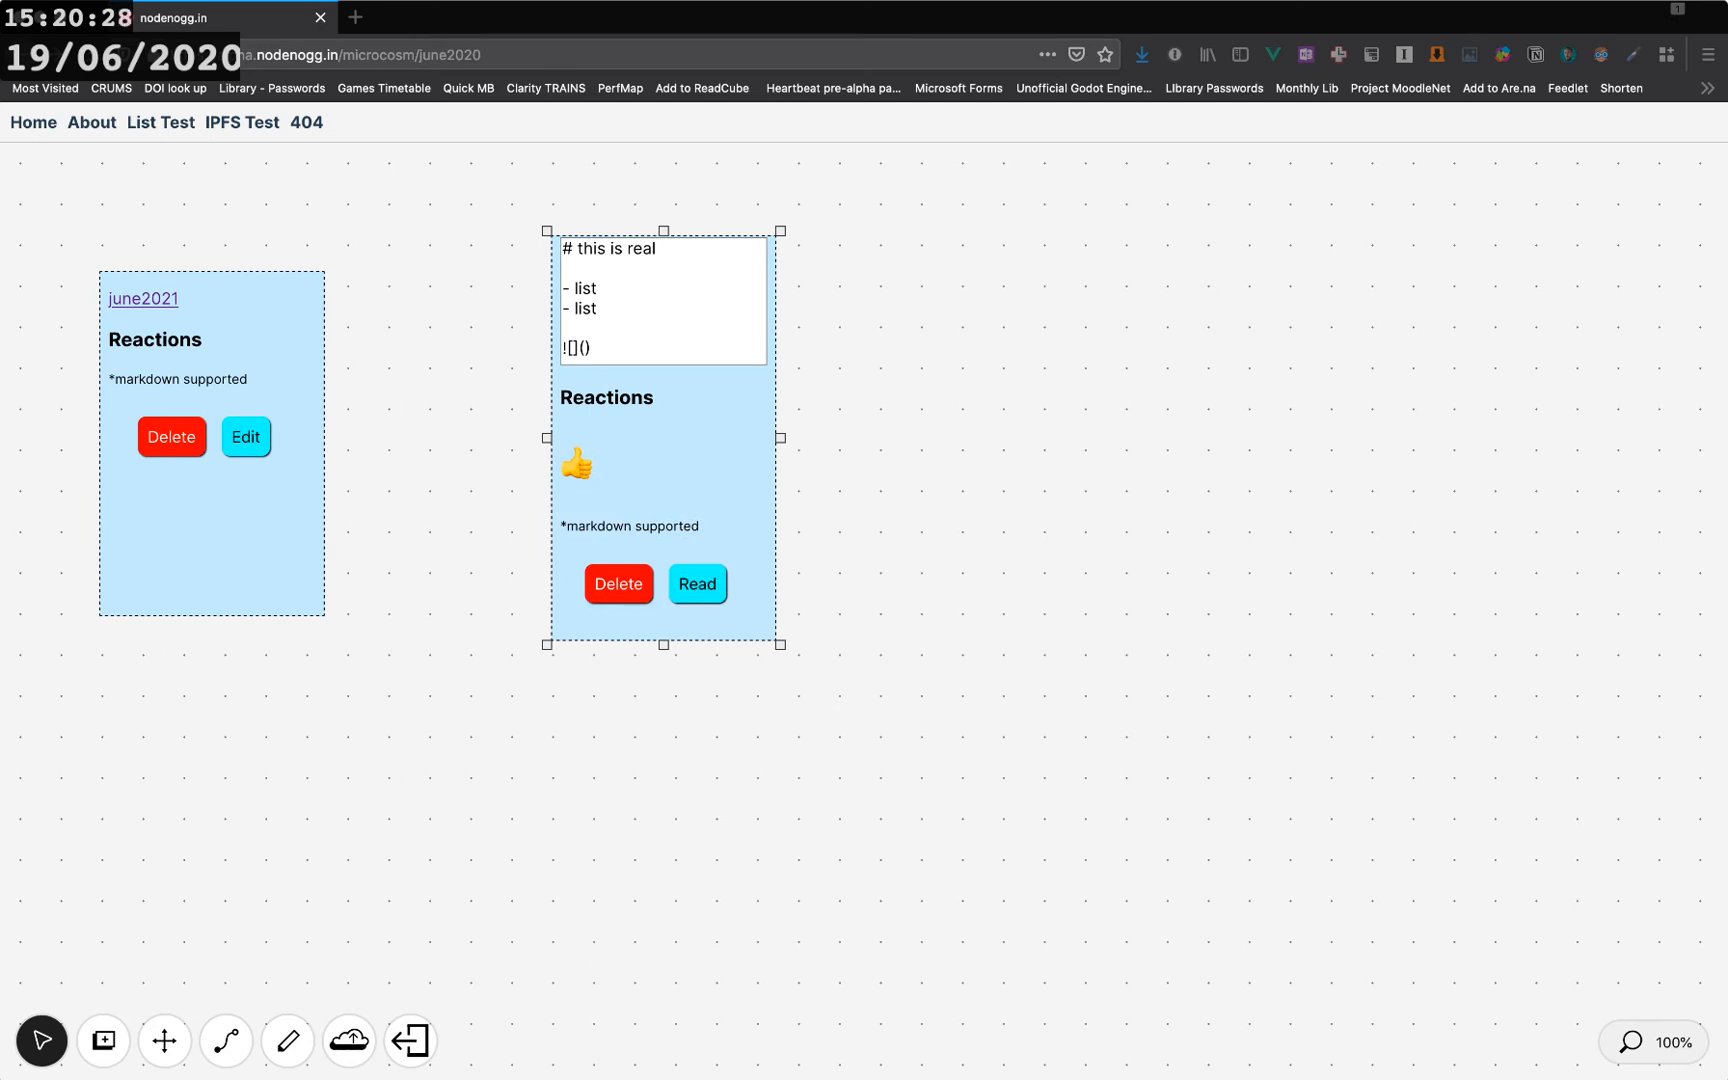
left_click_drag(690, 460, 767, 479)
left_click_drag(740, 663, 845, 629)
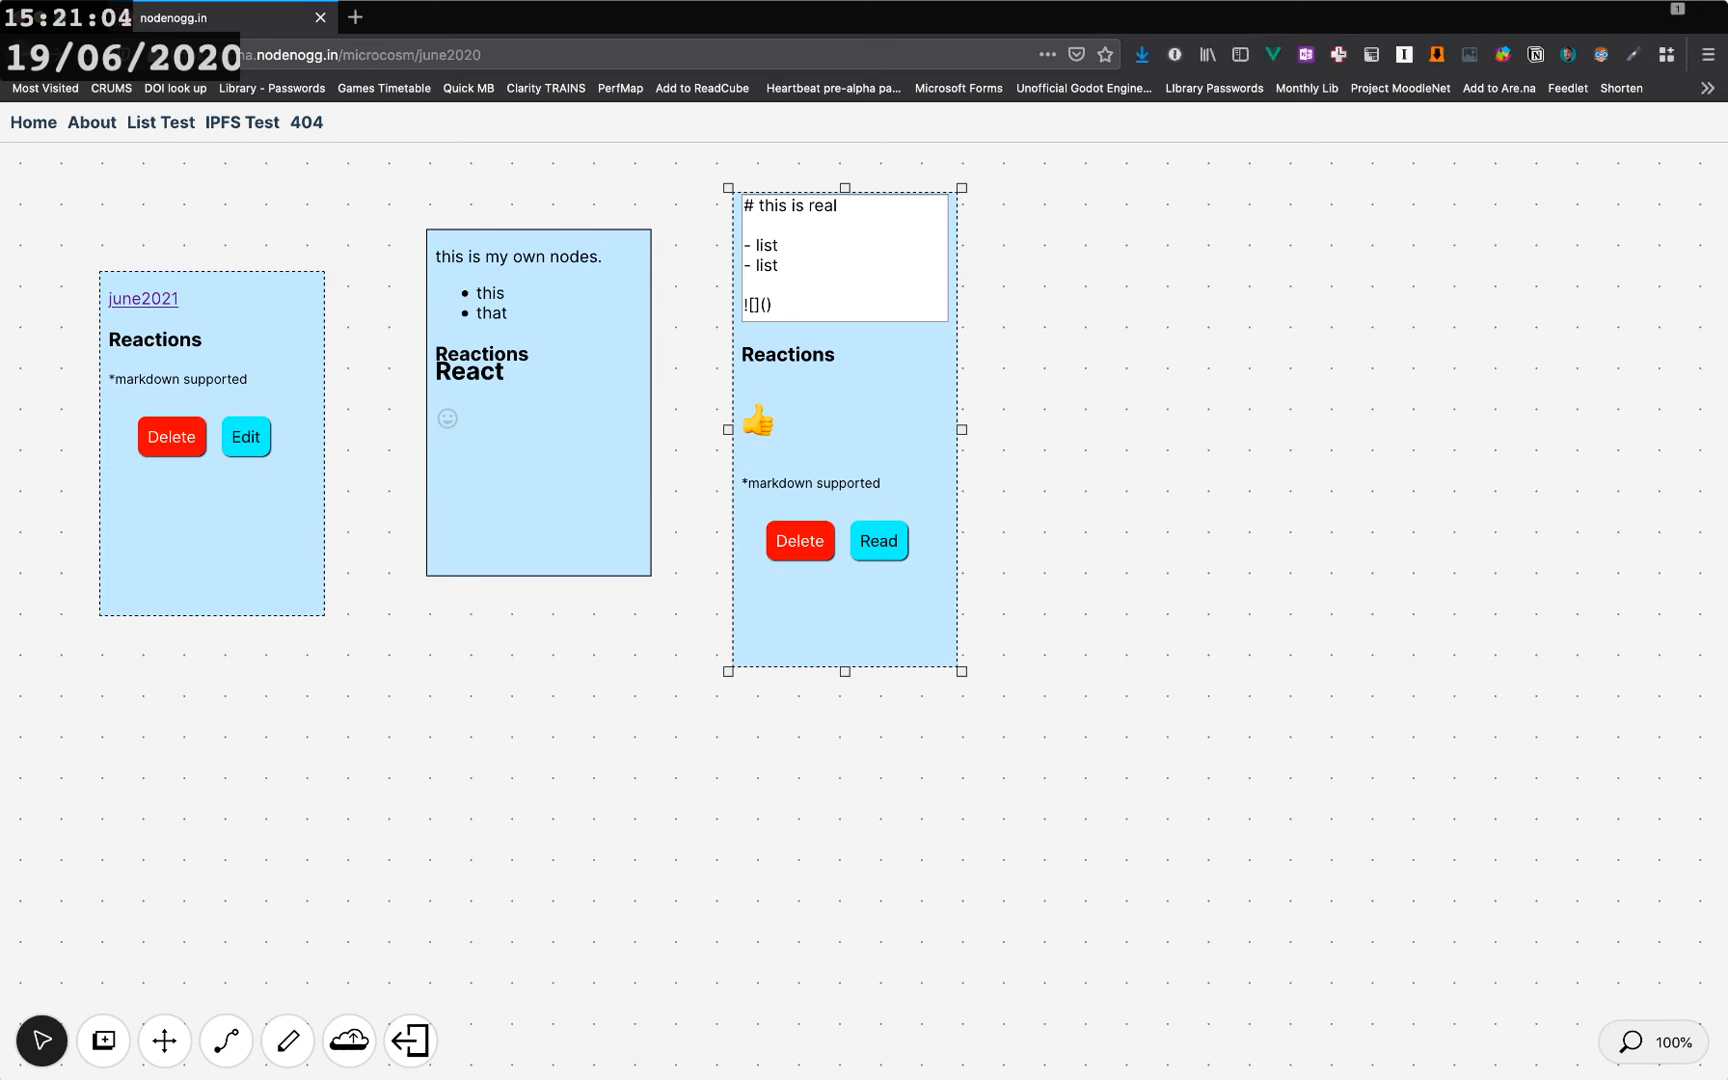
- Rearrange the nodes, moving the 'this is my own nodes.' node to the right of the heading node
left_click(538, 440)
mouse_move(538, 440)
left_mouse_down()
mouse_move(516, 514)
mouse_move(520, 444)
mouse_move(554, 522)
mouse_move(506, 427)
left_mouse_up()
left_click_drag(212, 510, 218, 582)
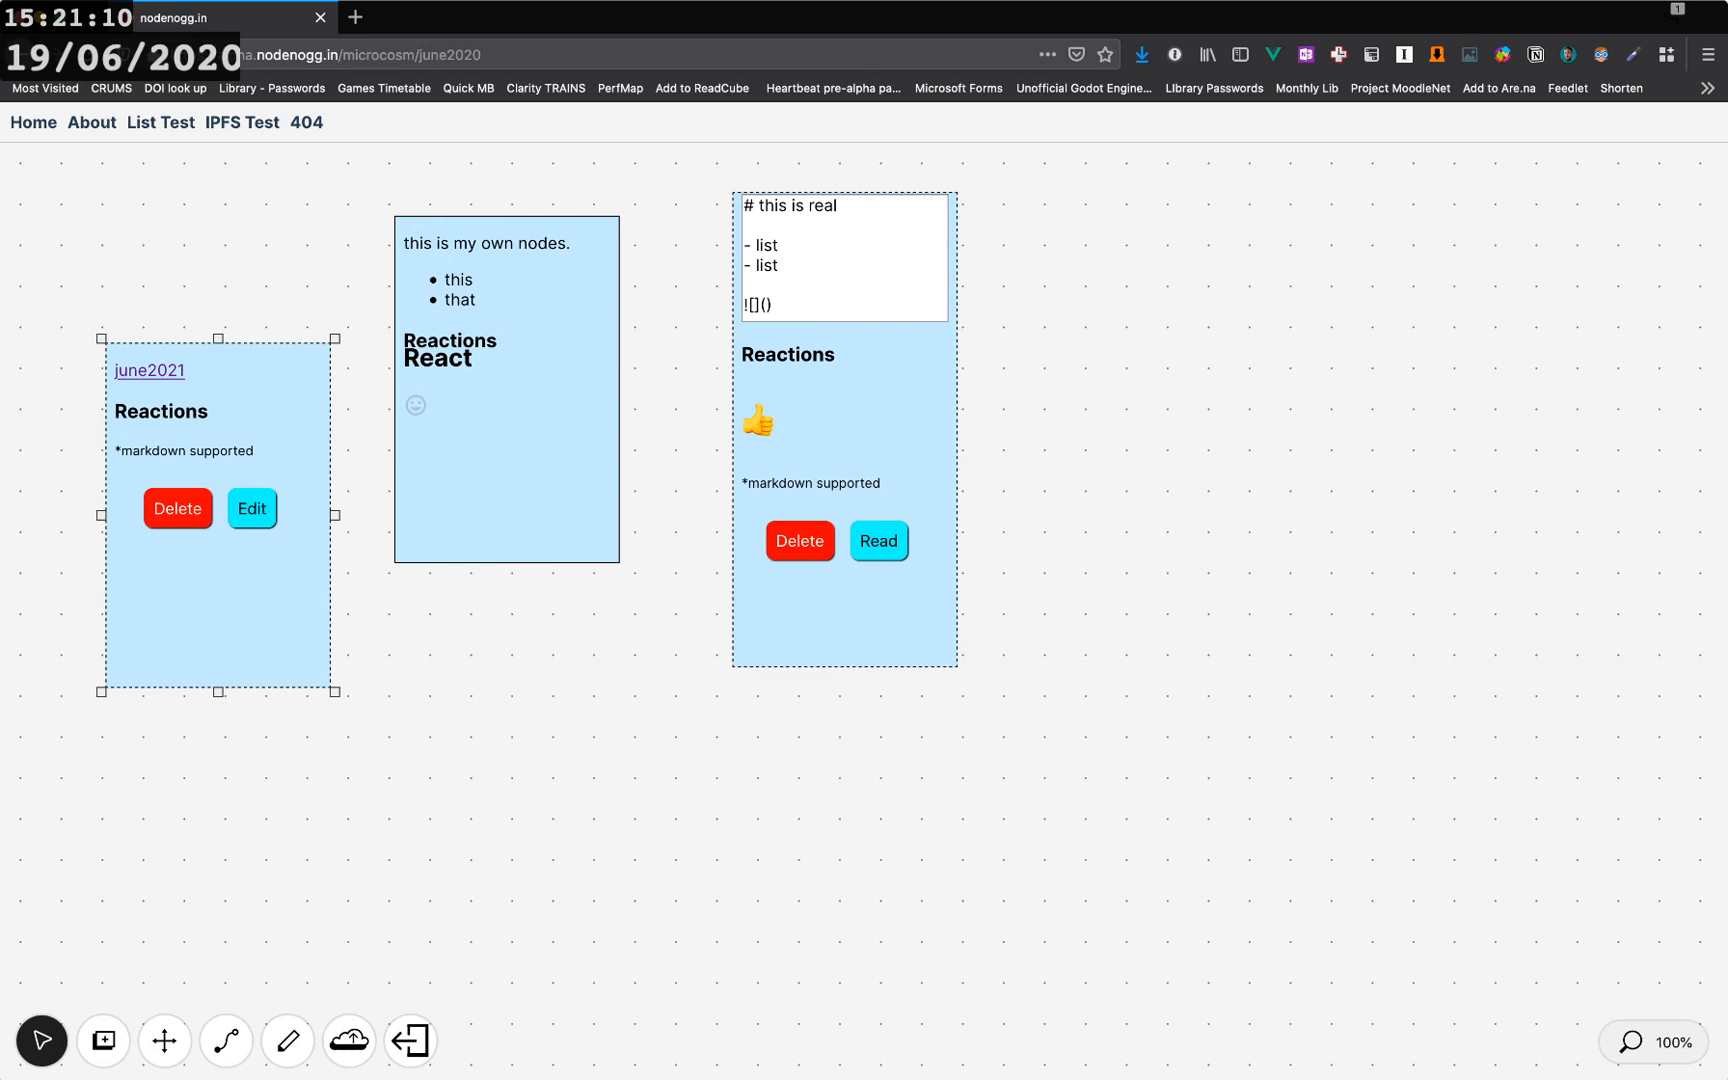
left_click_drag(845, 450, 836, 520)
left_click_drag(507, 450, 508, 453)
left_click_drag(508, 570, 1072, 477)
left_click_drag(836, 500, 825, 476)
- Add a smiley reaction to the 'this is my own nodes.' node
left_click(980, 465)
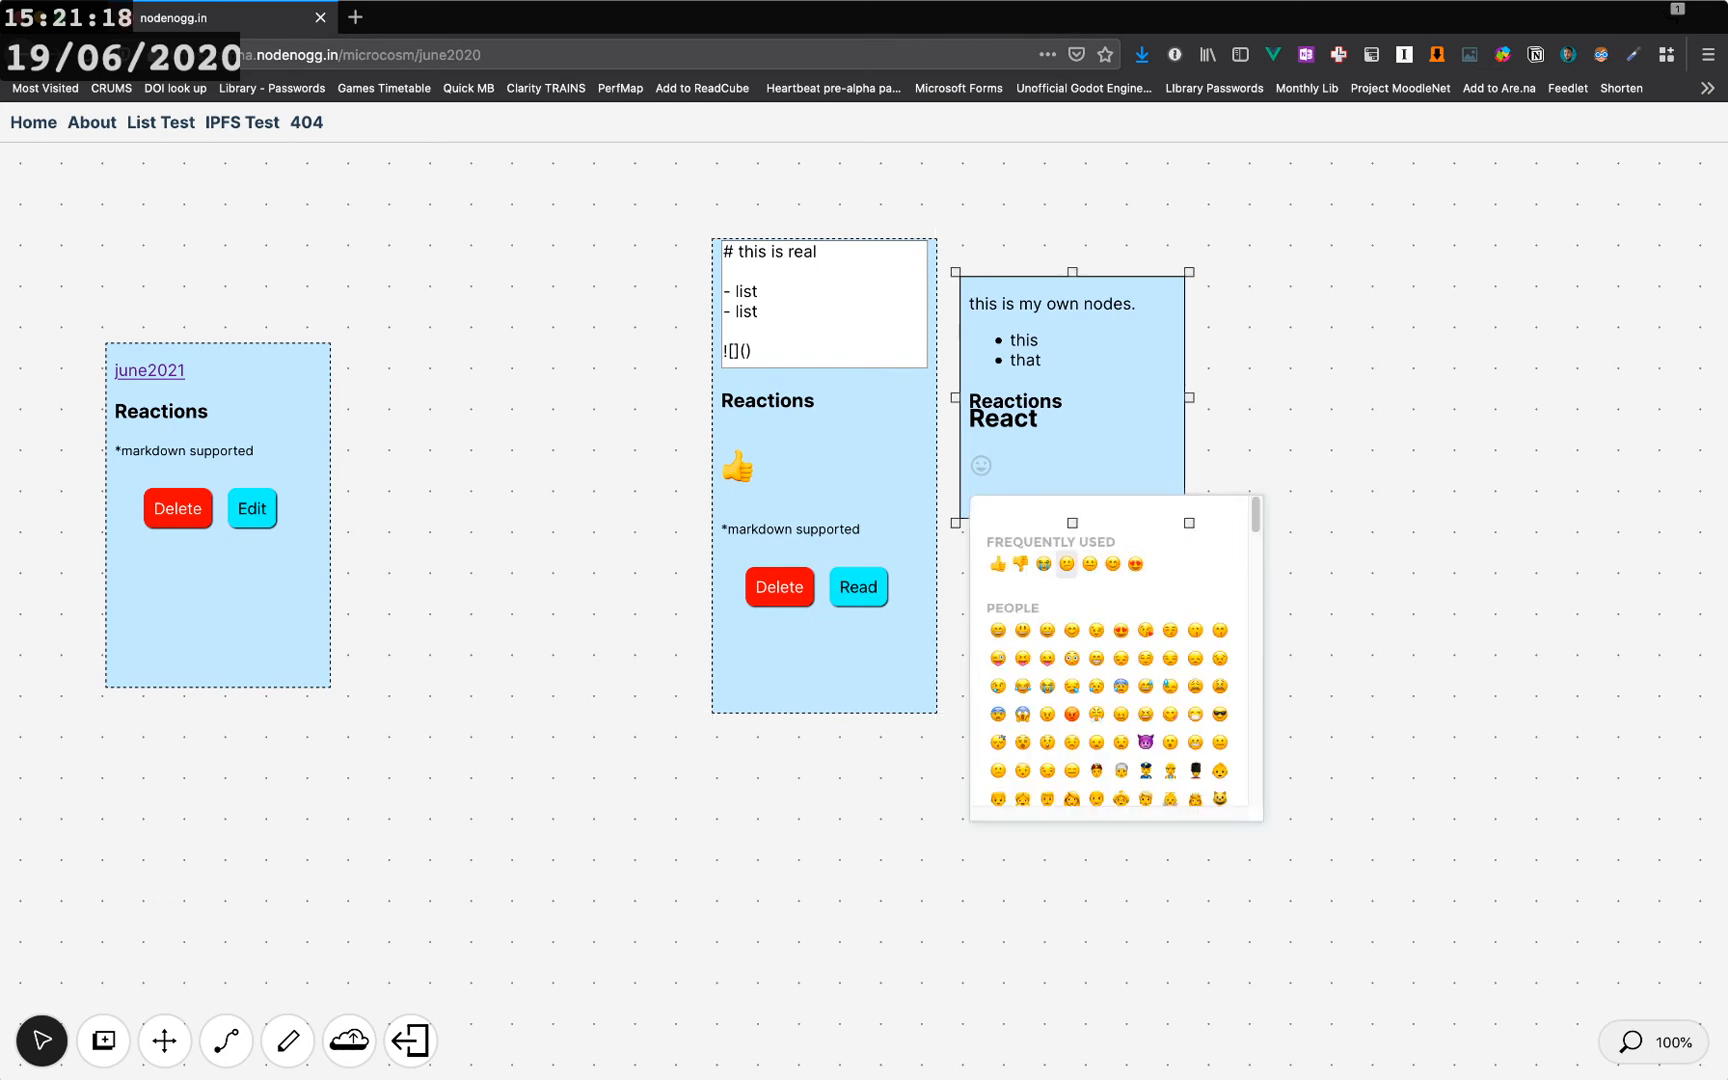
left_click(1022, 630)
- Reposition the 'this is my own nodes.' node further right of the heading node
left_click(1100, 470)
left_click_drag(1072, 522, 1072, 598)
left_click_drag(1100, 480, 1136, 505)
mouse_move(850, 470)
left_mouse_down()
mouse_move(865, 478)
mouse_move(814, 484)
mouse_move(486, 410)
mouse_move(823, 489)
left_mouse_up()
left_click_drag(1108, 480, 1092, 485)
- Move the heading and june2021 nodes and widen the june2021 node
left_click(743, 365)
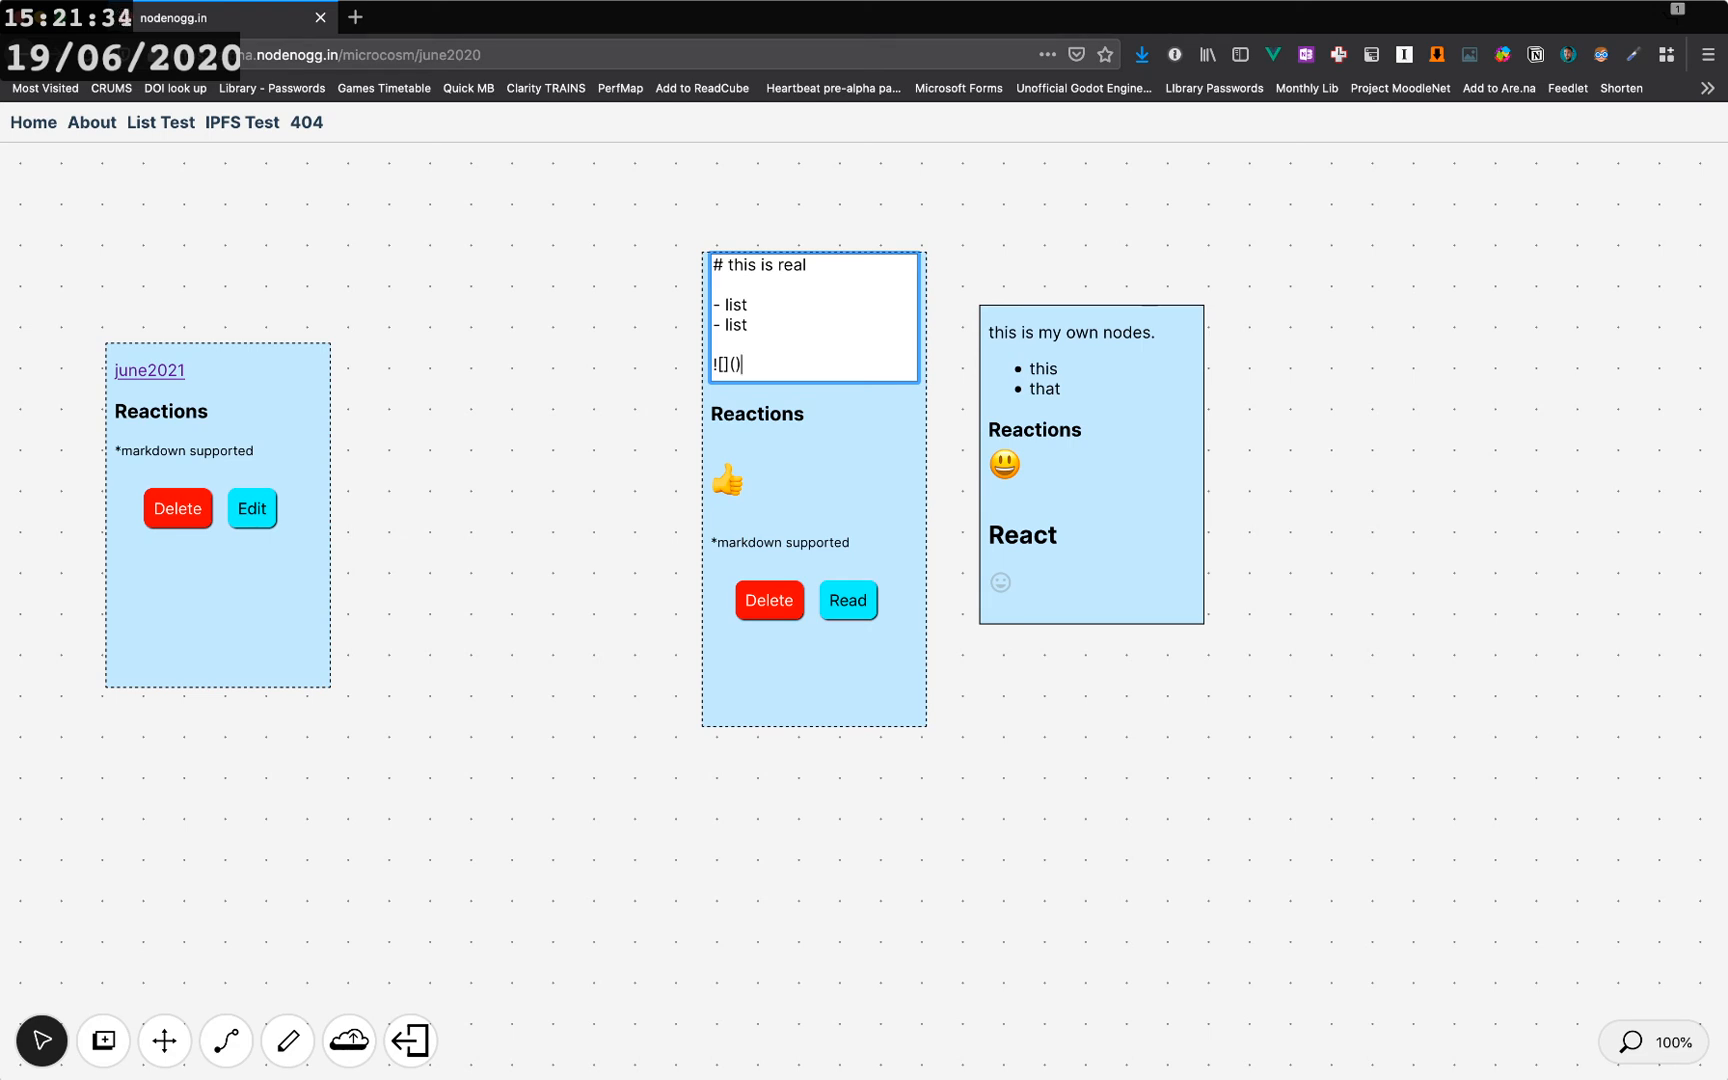
left_click_drag(814, 668, 799, 654)
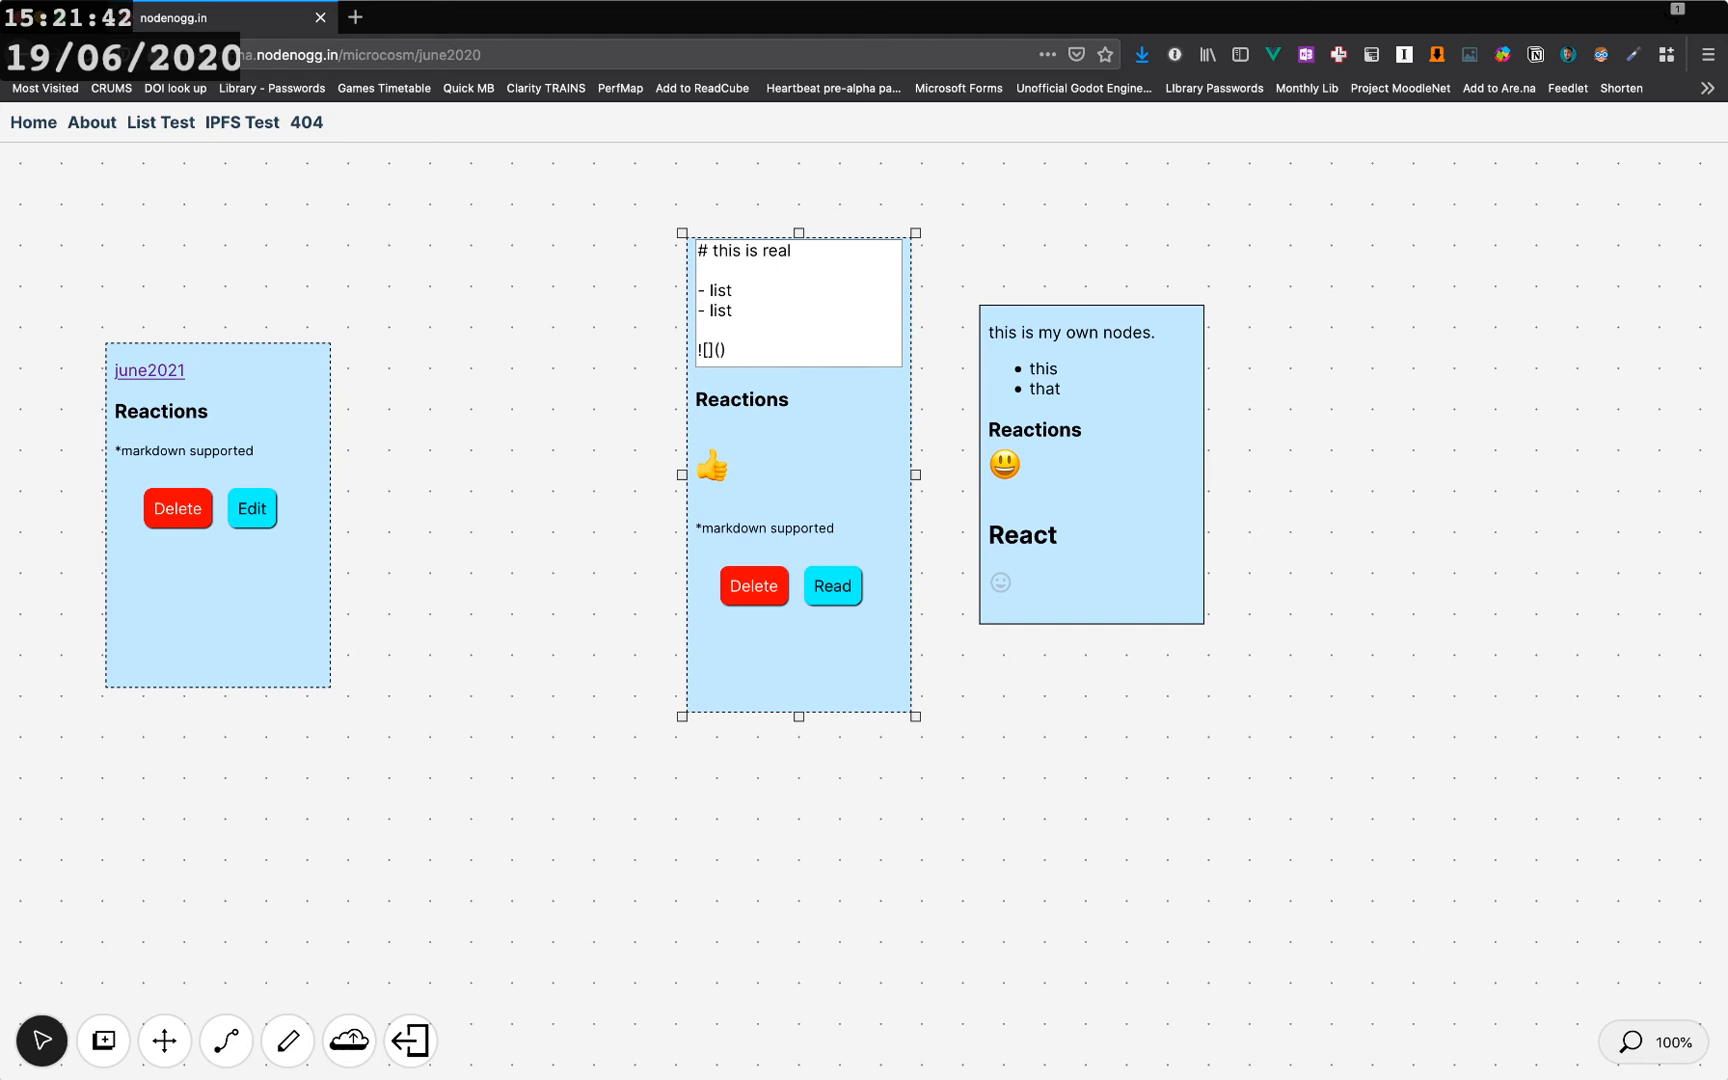
left_click(450, 590)
left_click_drag(225, 595, 244, 499)
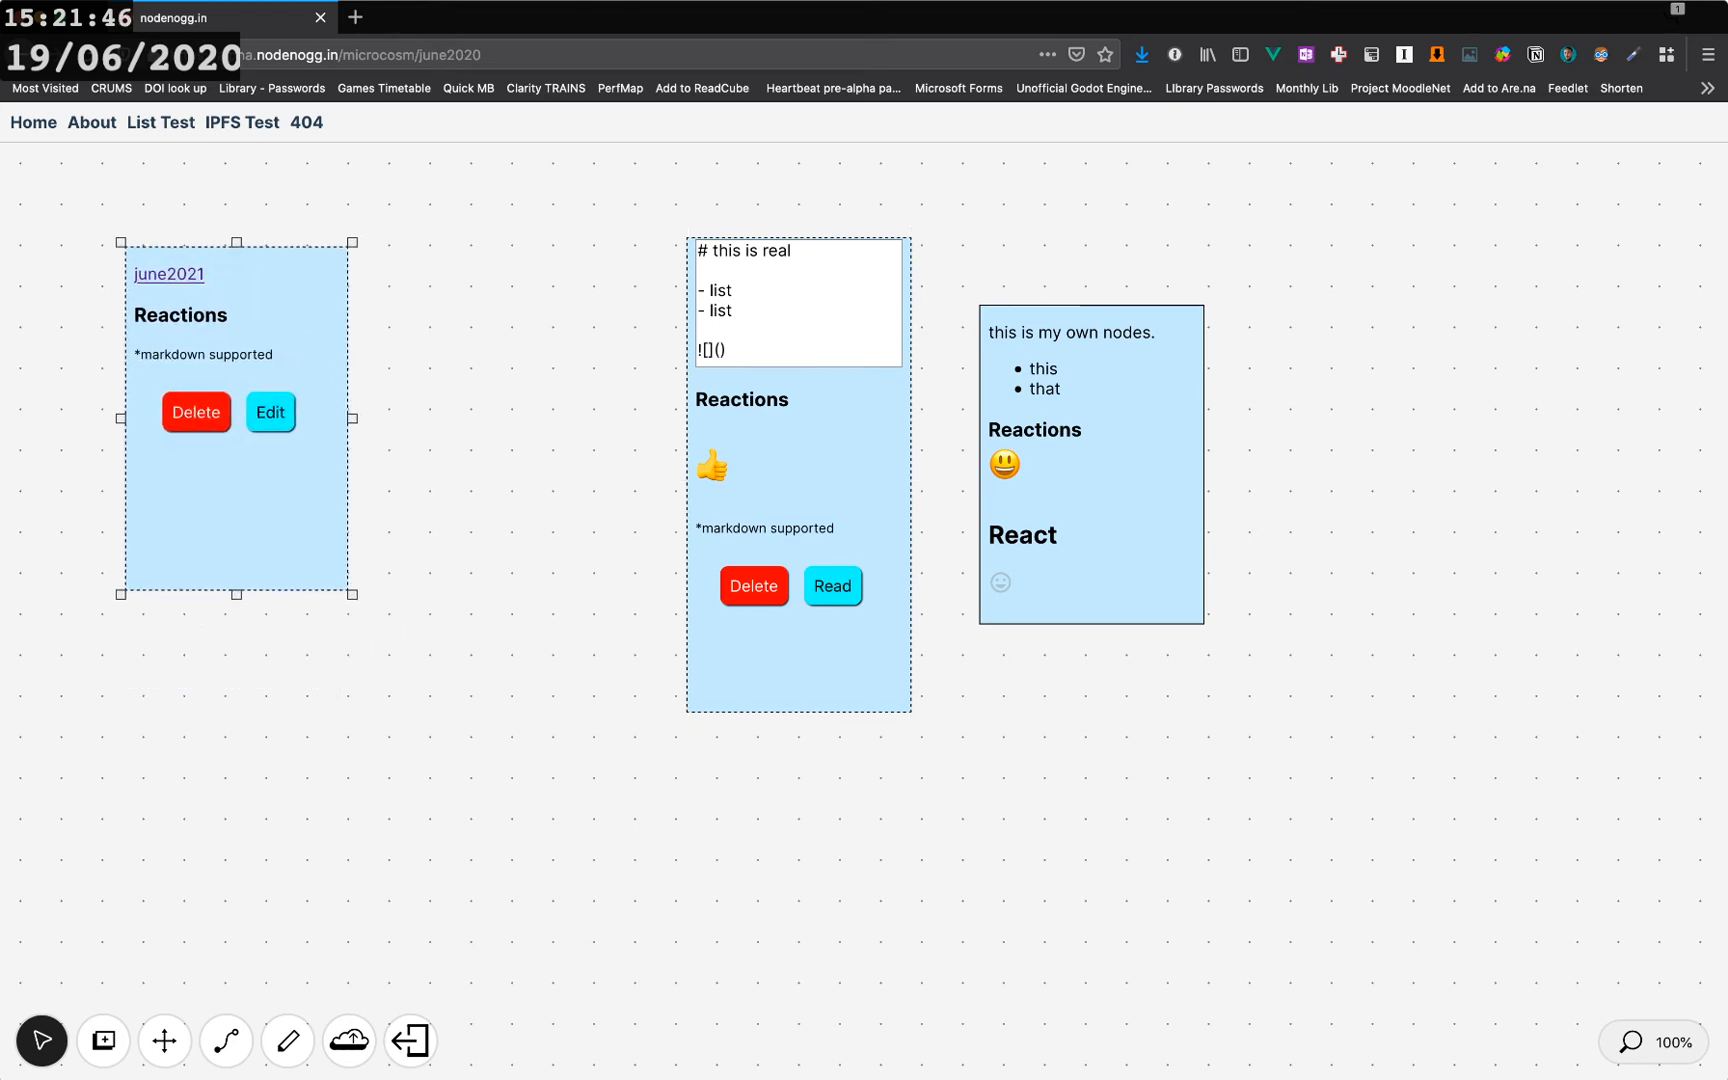
left_click_drag(354, 595, 444, 544)
- Survey the whole canvas by panning, zooming out and returning to 100% zoom
left_click(164, 1041)
left_click_drag(520, 650, 645, 675)
scroll(645, 675, "down", 2)
scroll(713, 673, "down", 10)
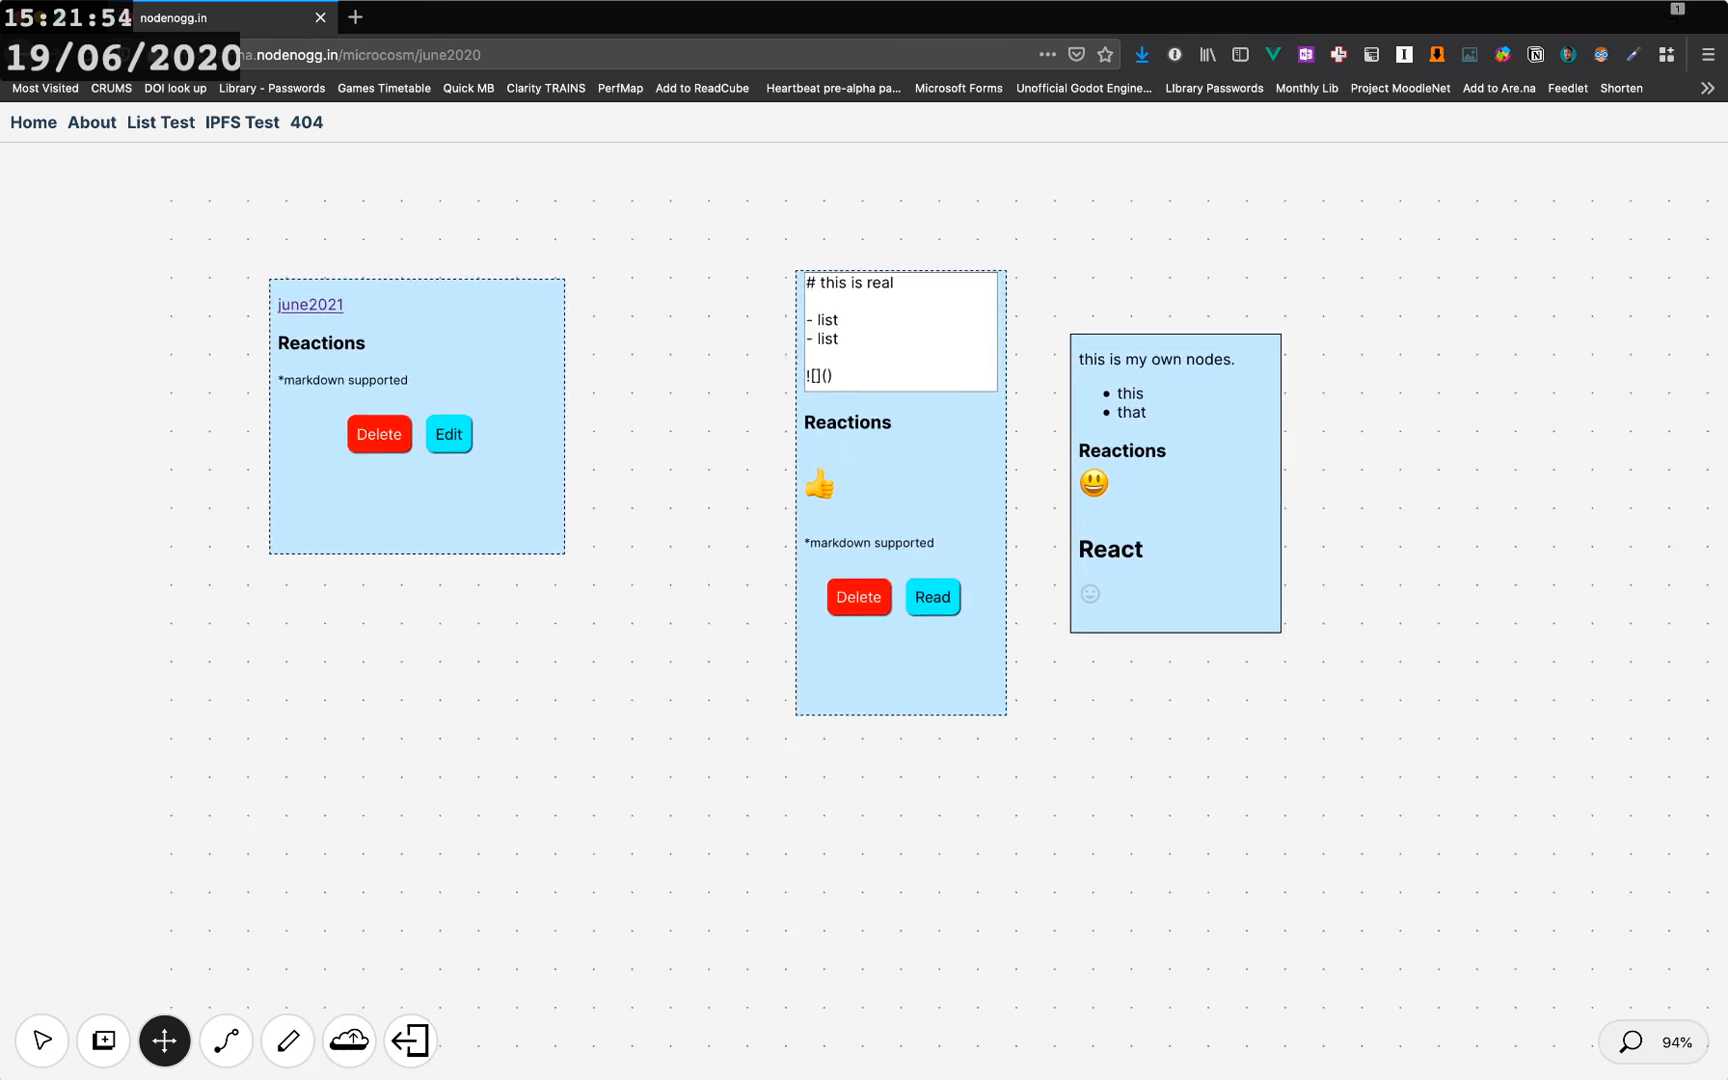
scroll(714, 676, "down", 5)
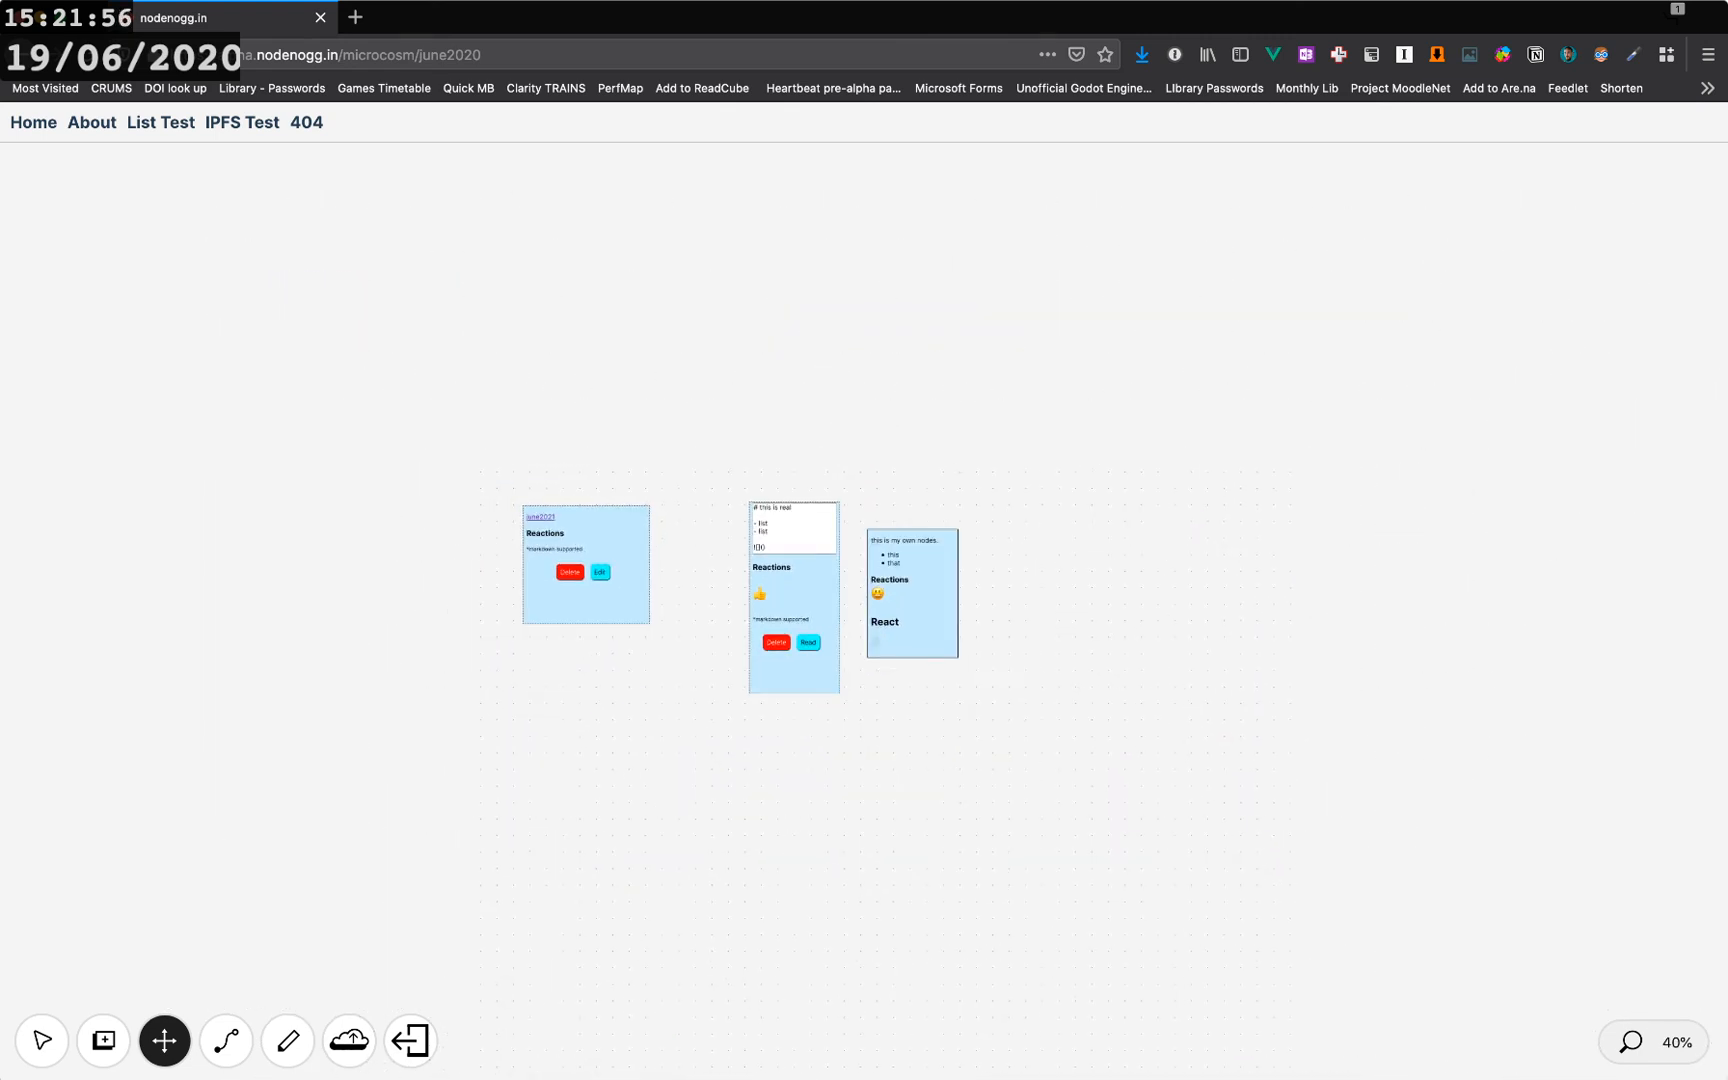
left_click(1653, 1042)
left_click_drag(1418, 990, 862, 663)
mouse_move(740, 590)
left_mouse_down()
mouse_move(662, 693)
mouse_move(1165, 580)
mouse_move(795, 701)
mouse_move(891, 769)
mouse_move(797, 935)
mouse_move(902, 691)
mouse_move(865, 629)
mouse_move(722, 595)
left_mouse_up()
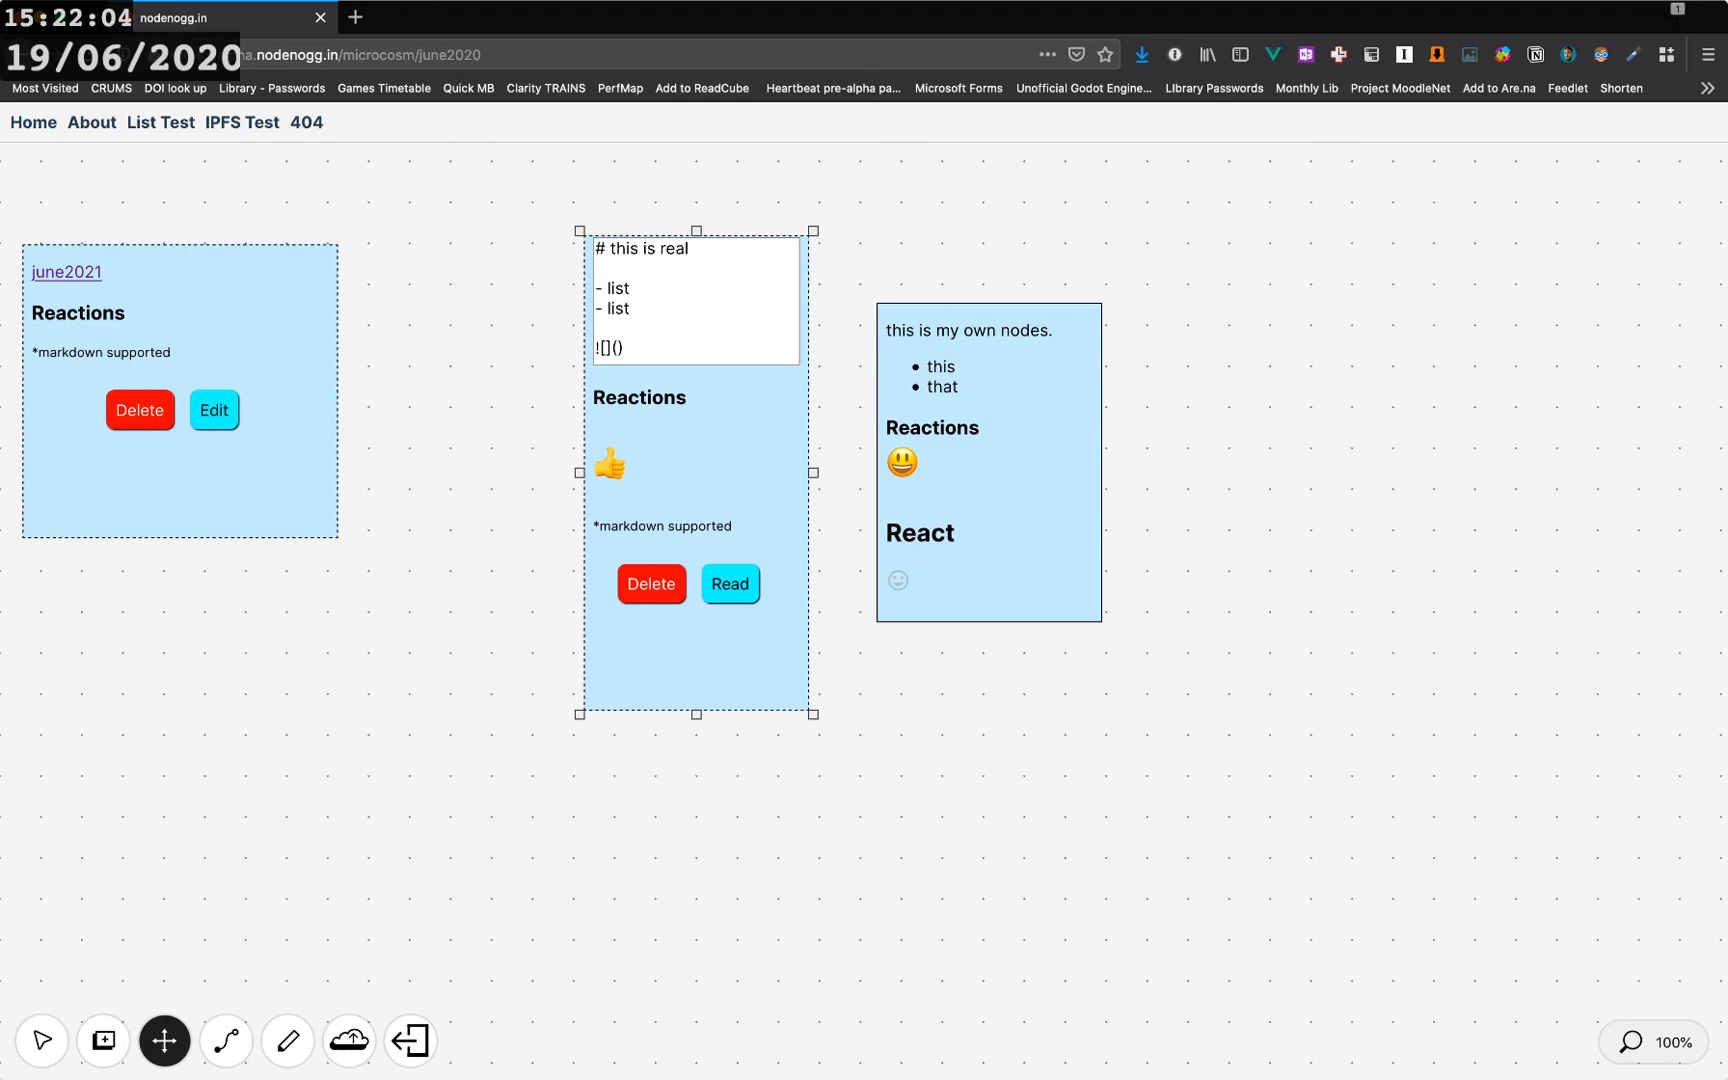
left_click(226, 1041)
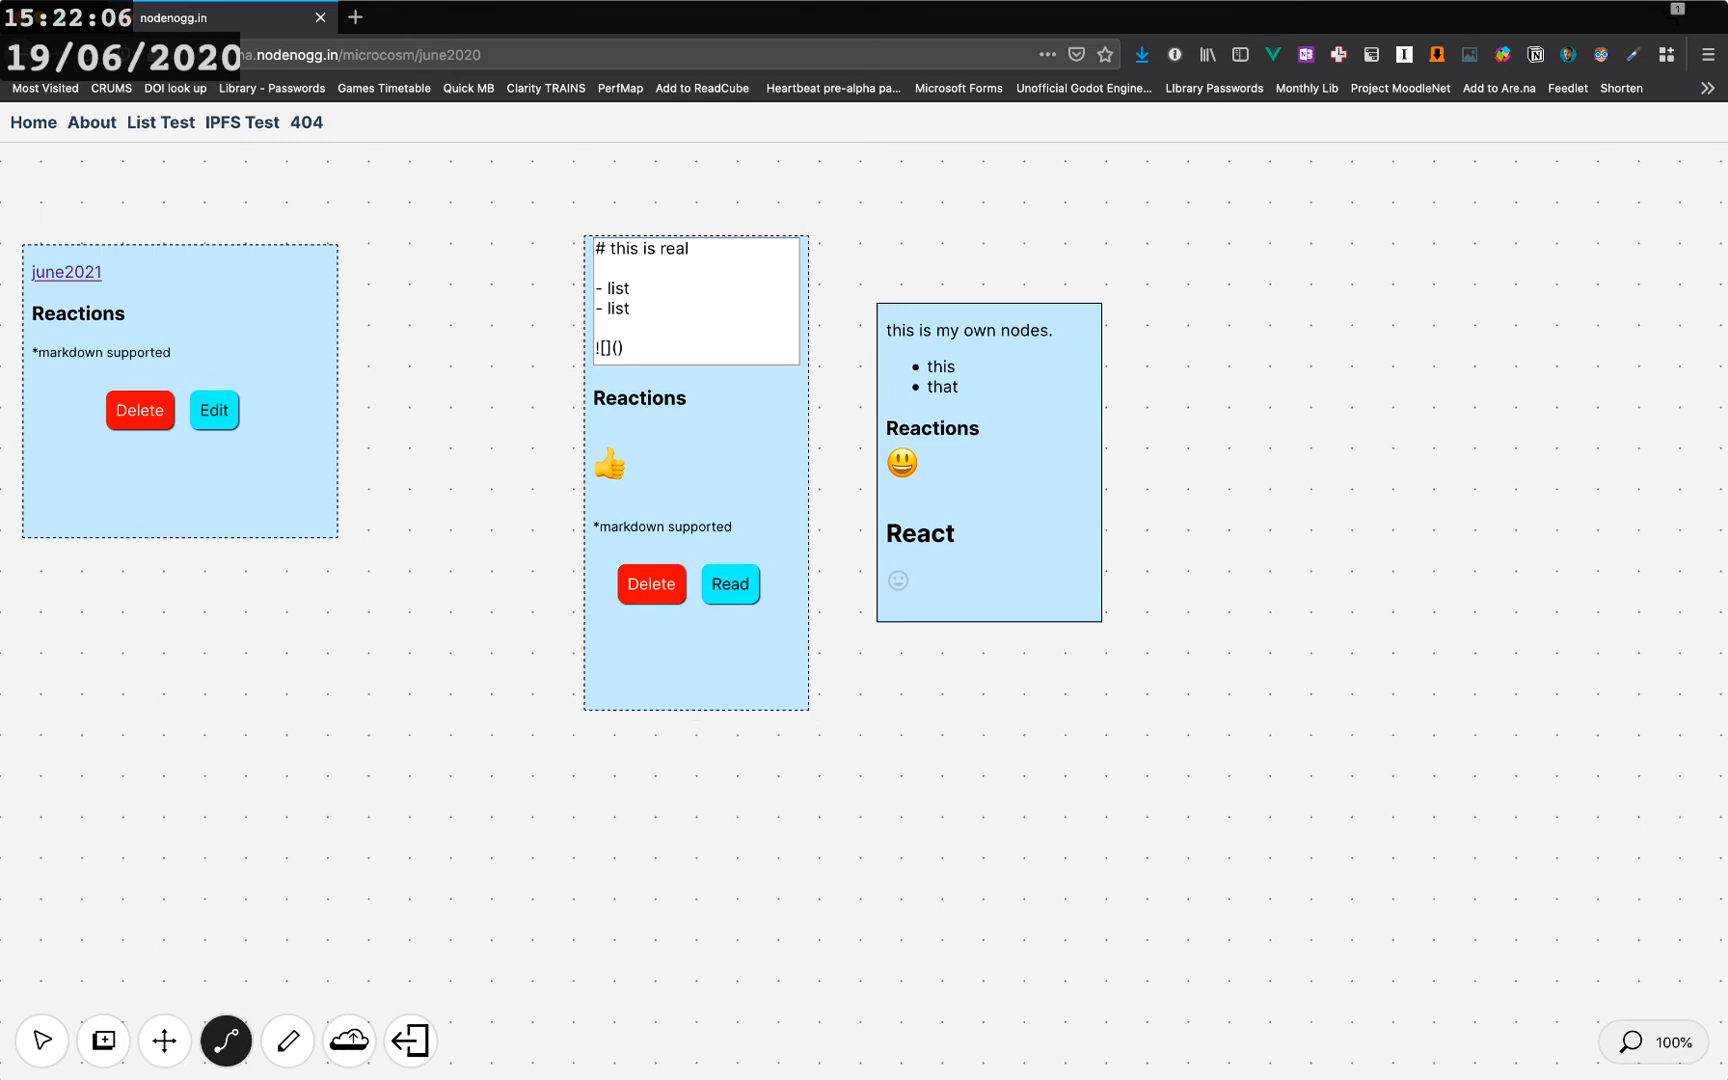
left_click(288, 1041)
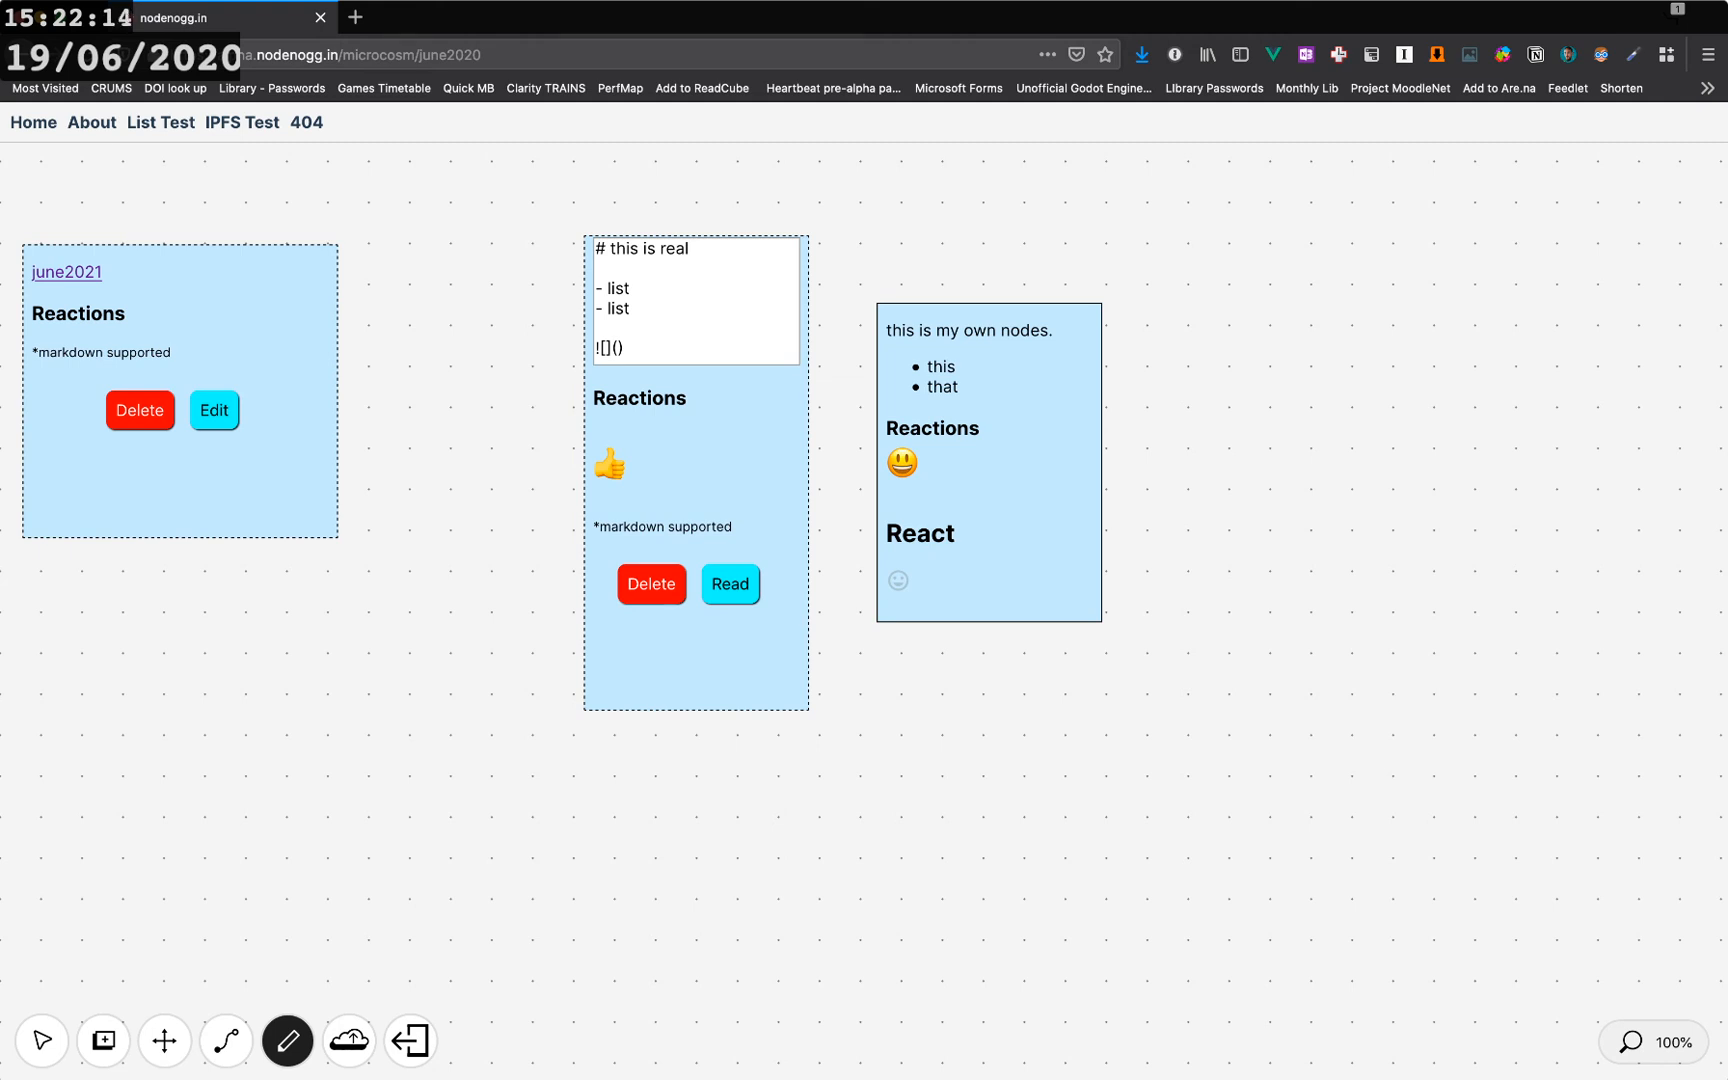
left_click(42, 1041)
- Shift the heading and june2021 nodes slightly on the canvas
left_click_drag(697, 655, 688, 673)
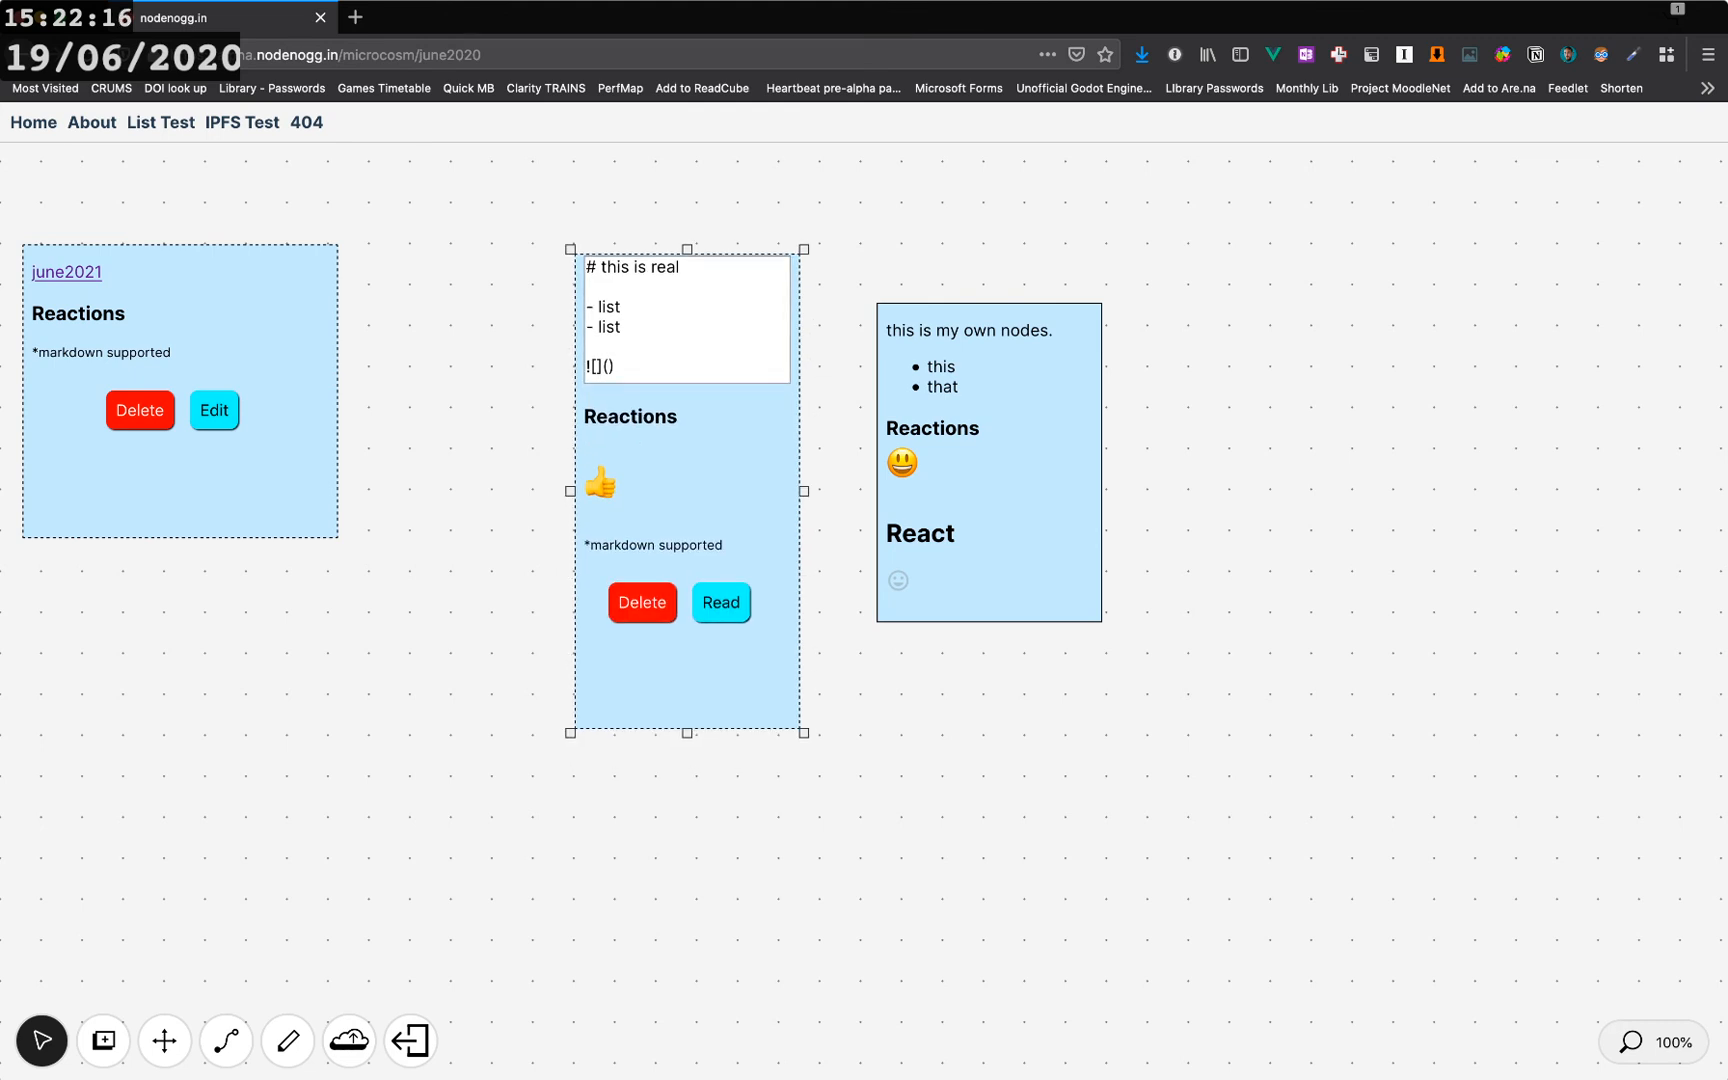
left_click_drag(200, 485, 240, 533)
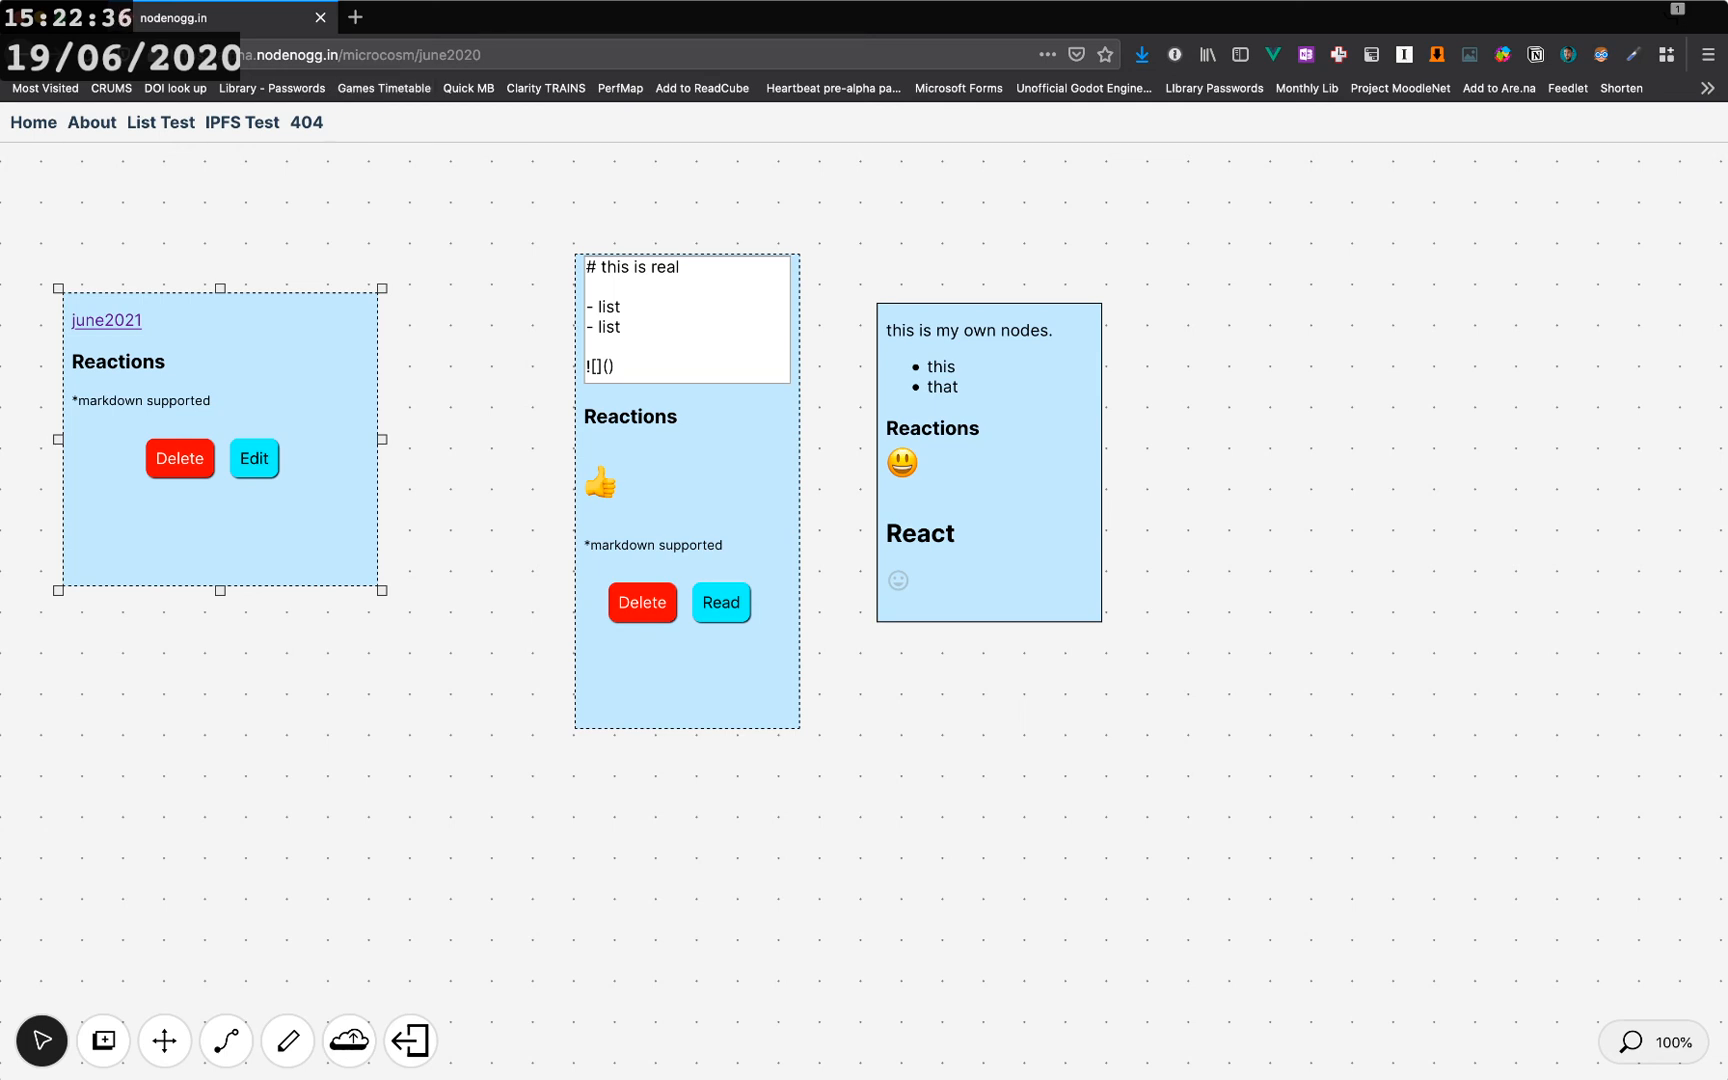
left_click_drag(483, 55, 415, 55)
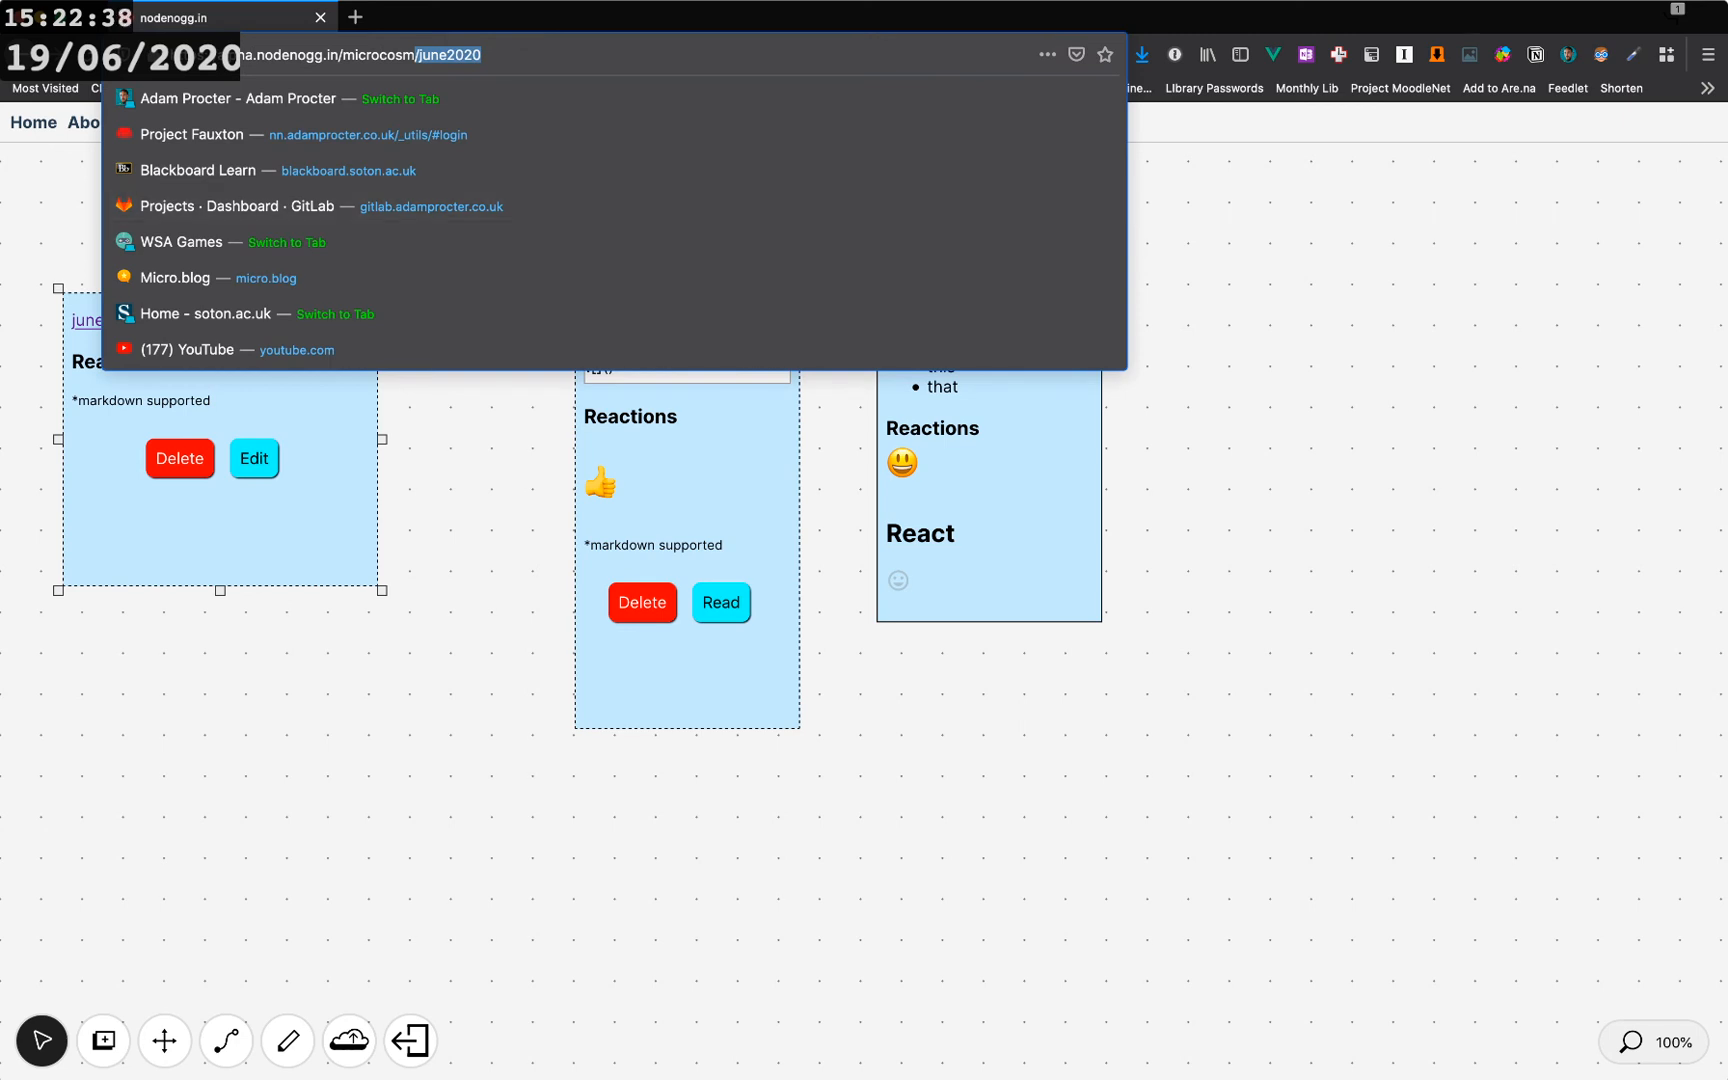
left_click(482, 480)
left_click_drag(322, 500, 346, 431)
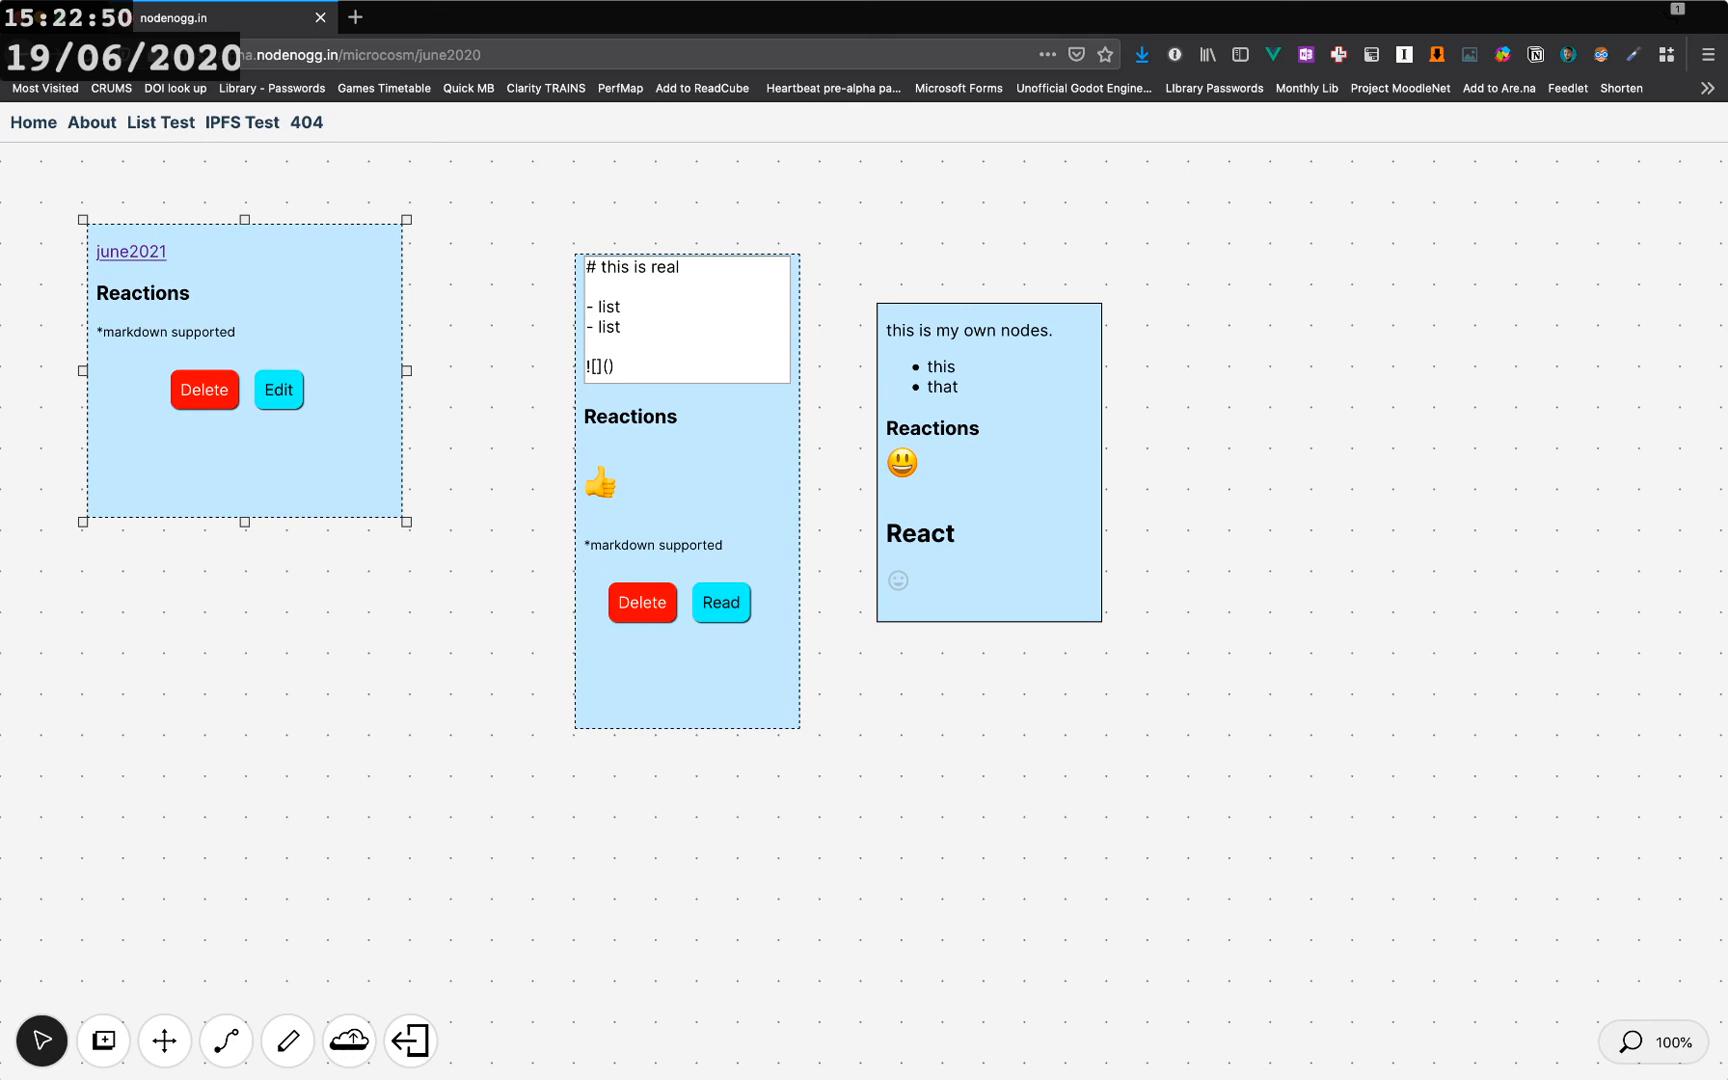
- Open the starter microcosm by changing the page address to microcosm/starter
double_click(450, 55)
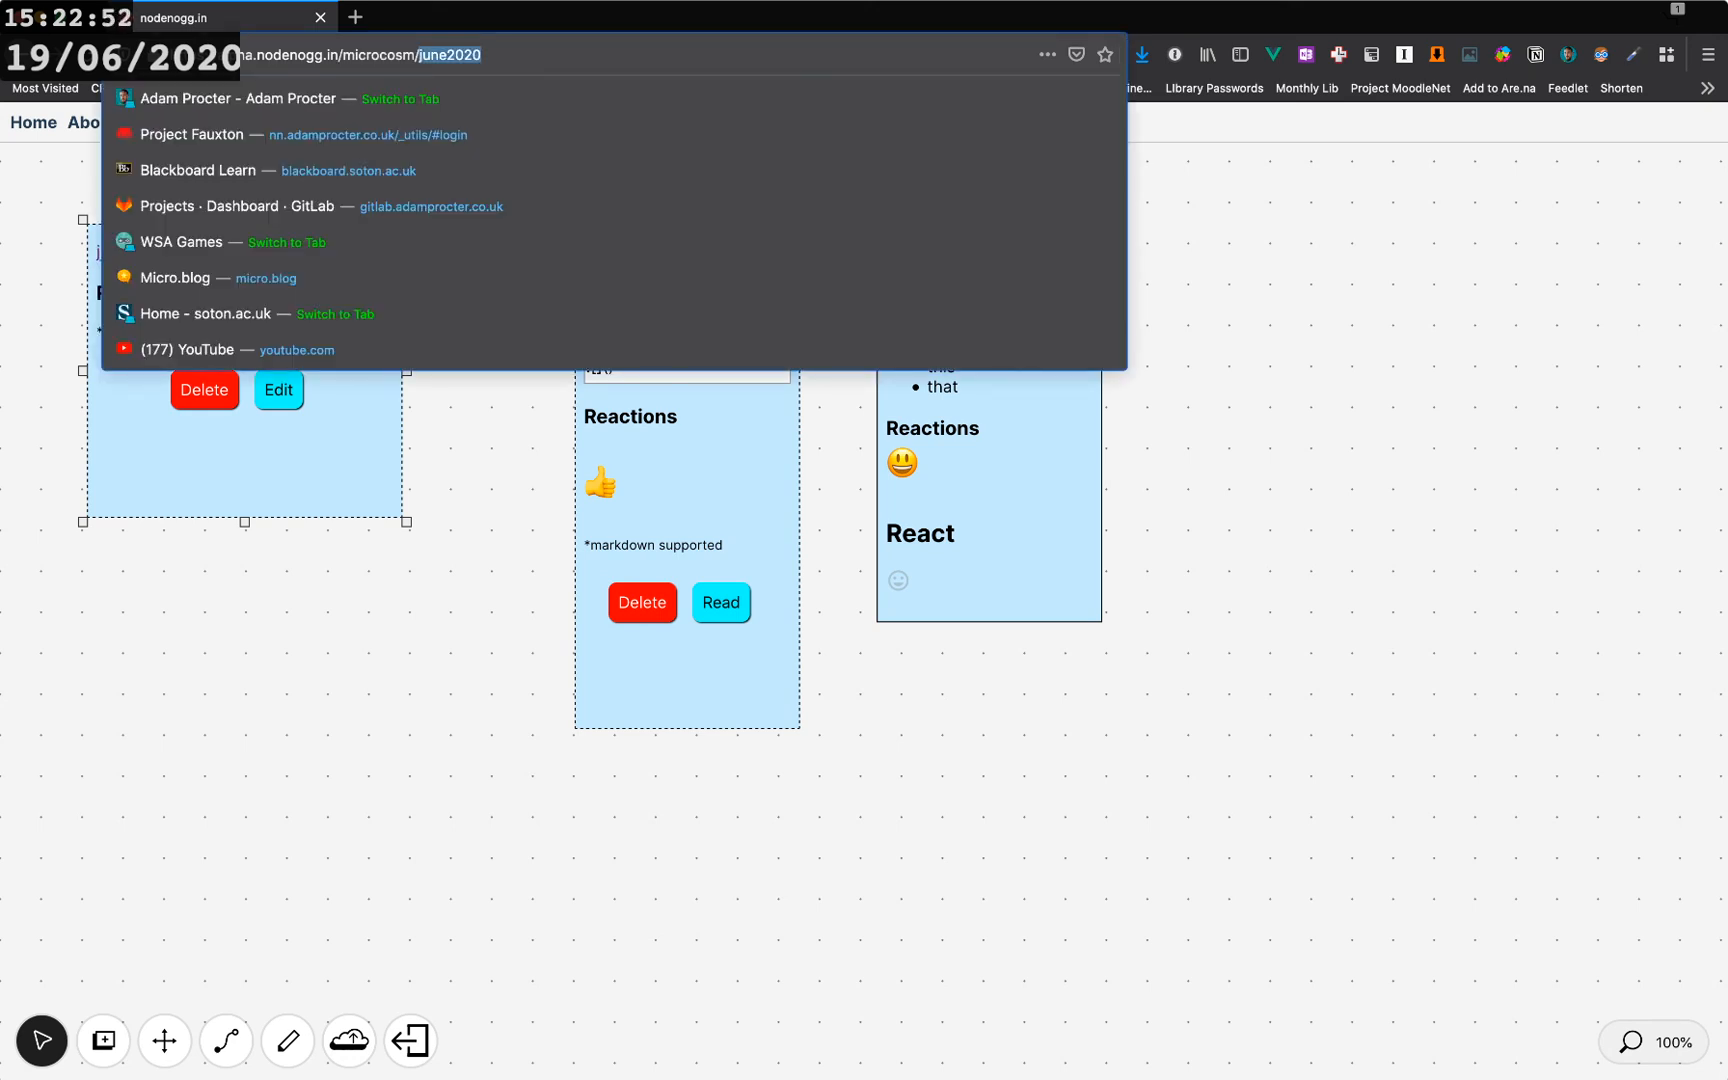
type("starter")
key("Return")
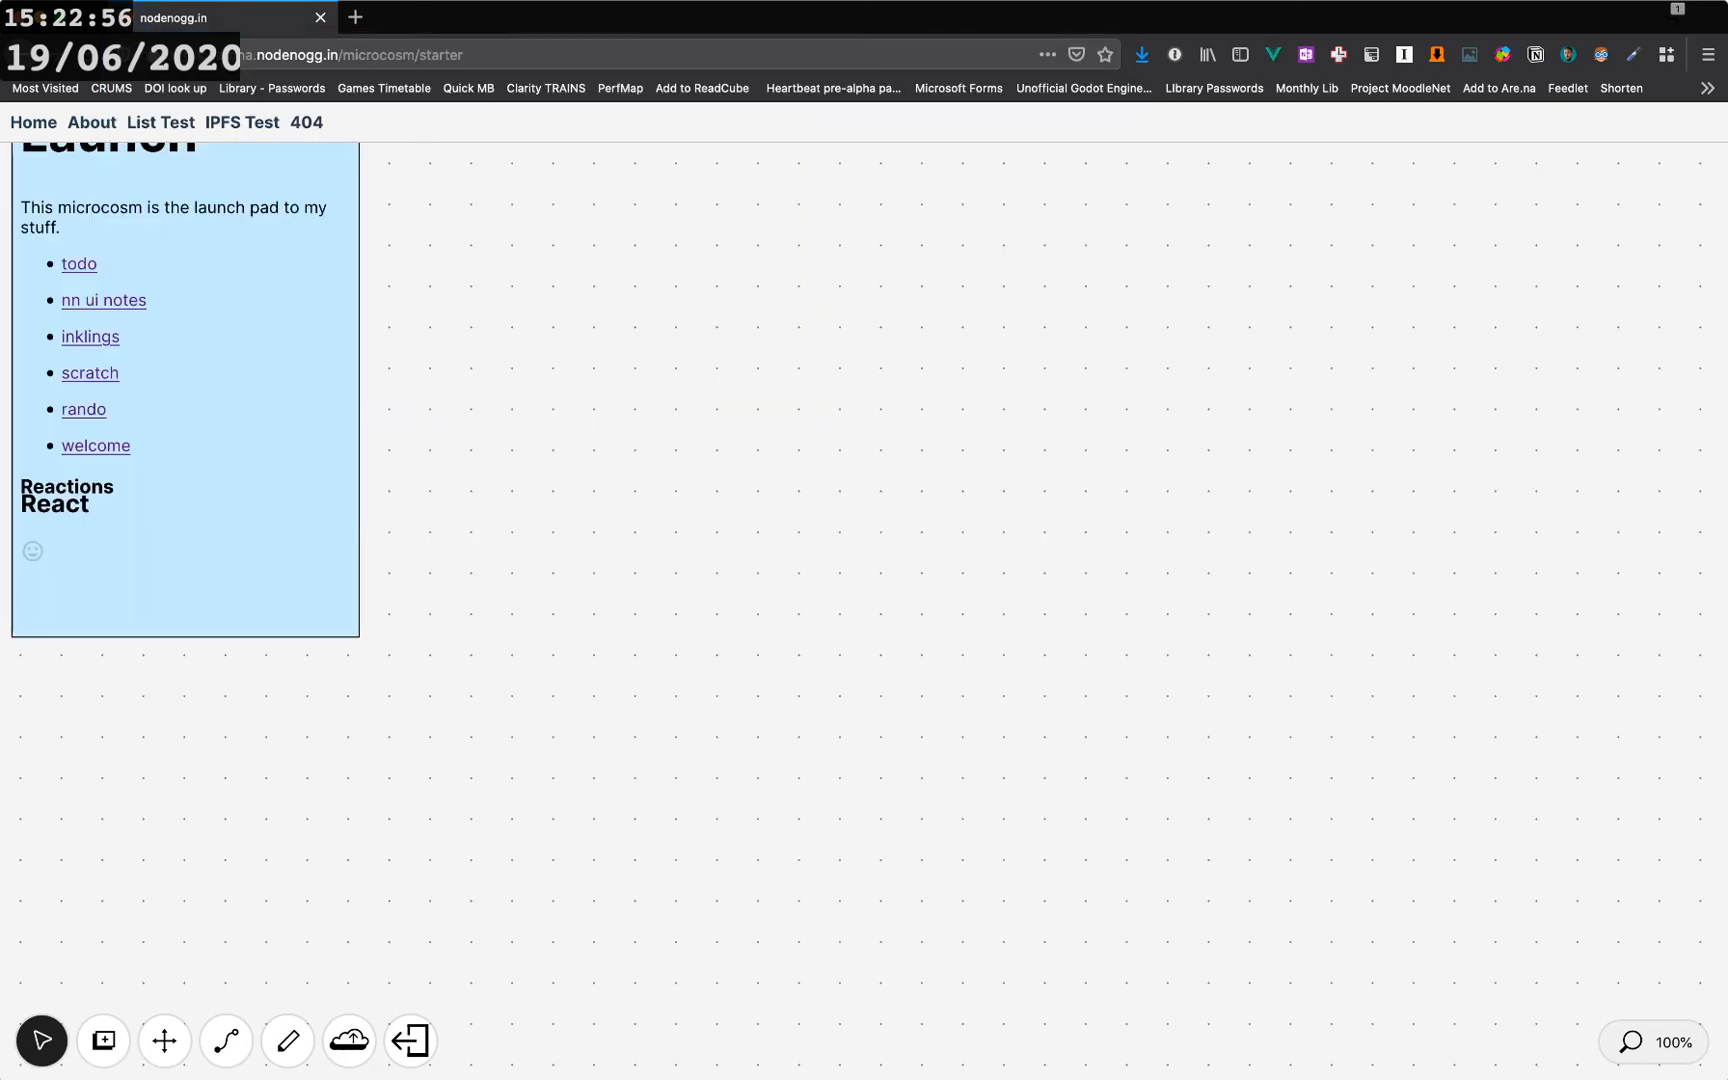
- Browse the todo and nn ui notes microcosms through the links in the starter Launch node
left_click(165, 1041)
left_click_drag(560, 620, 637, 707)
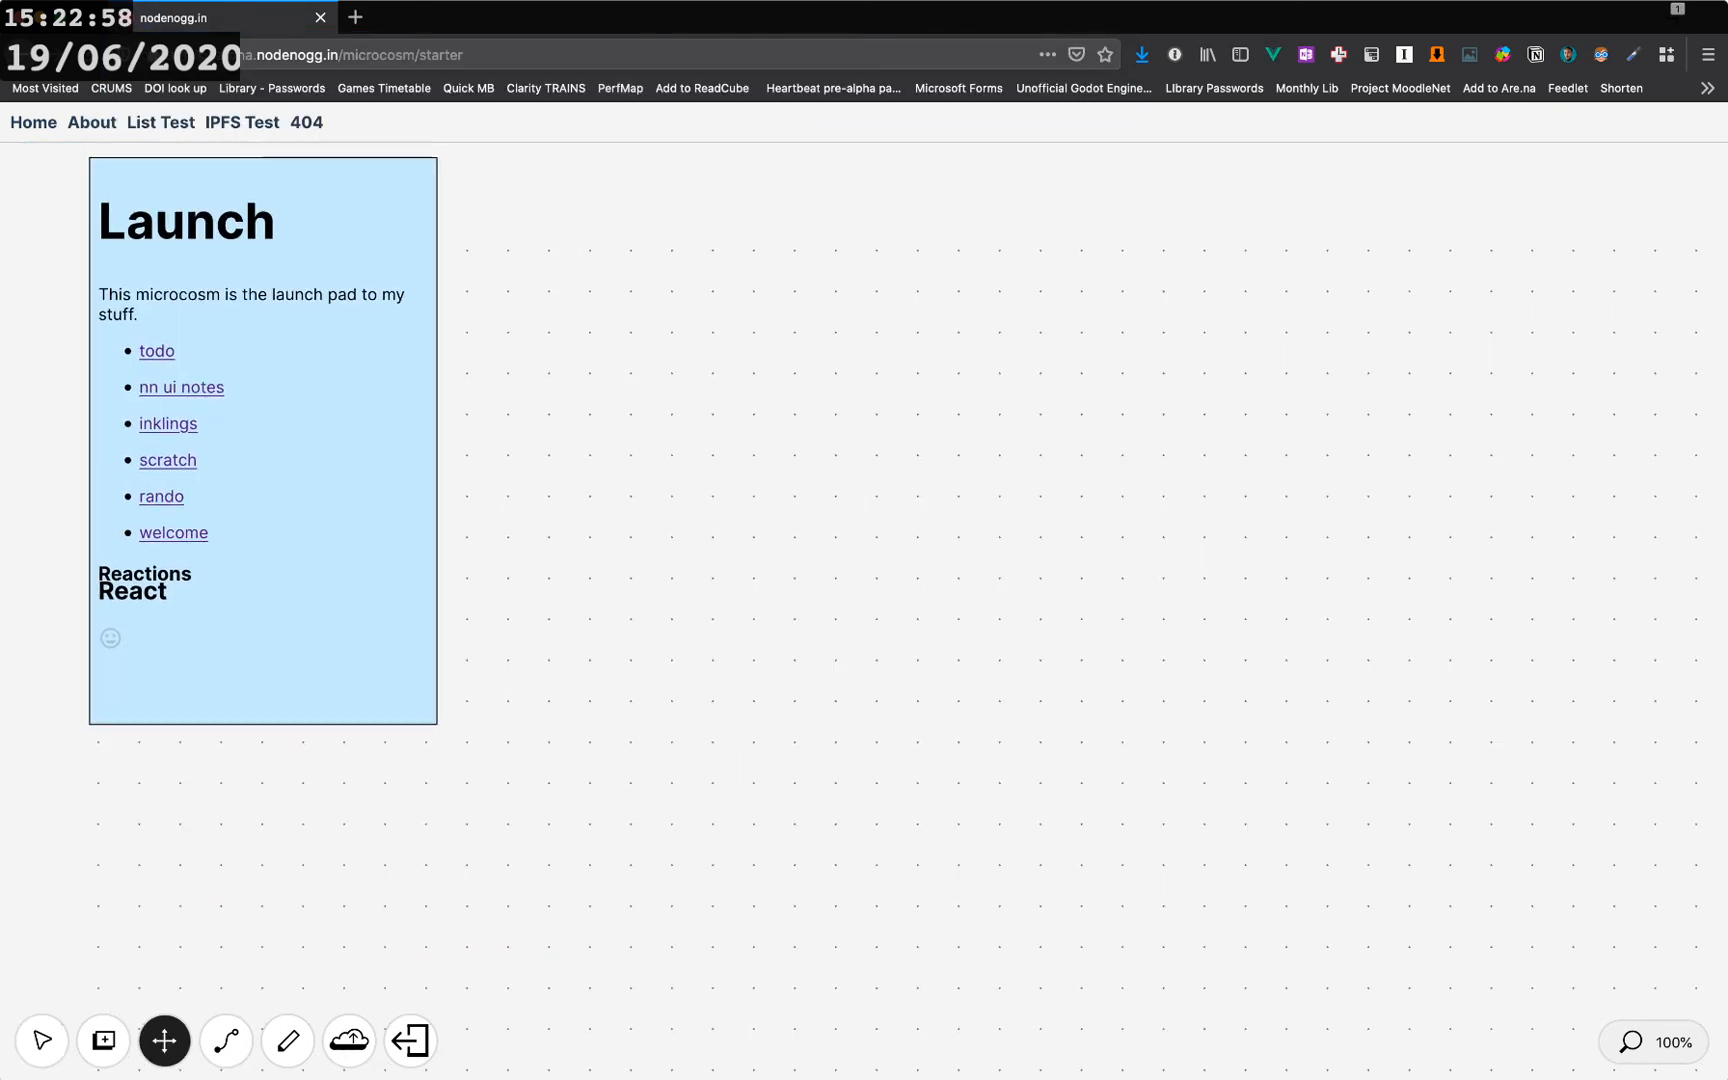
left_click(42, 1040)
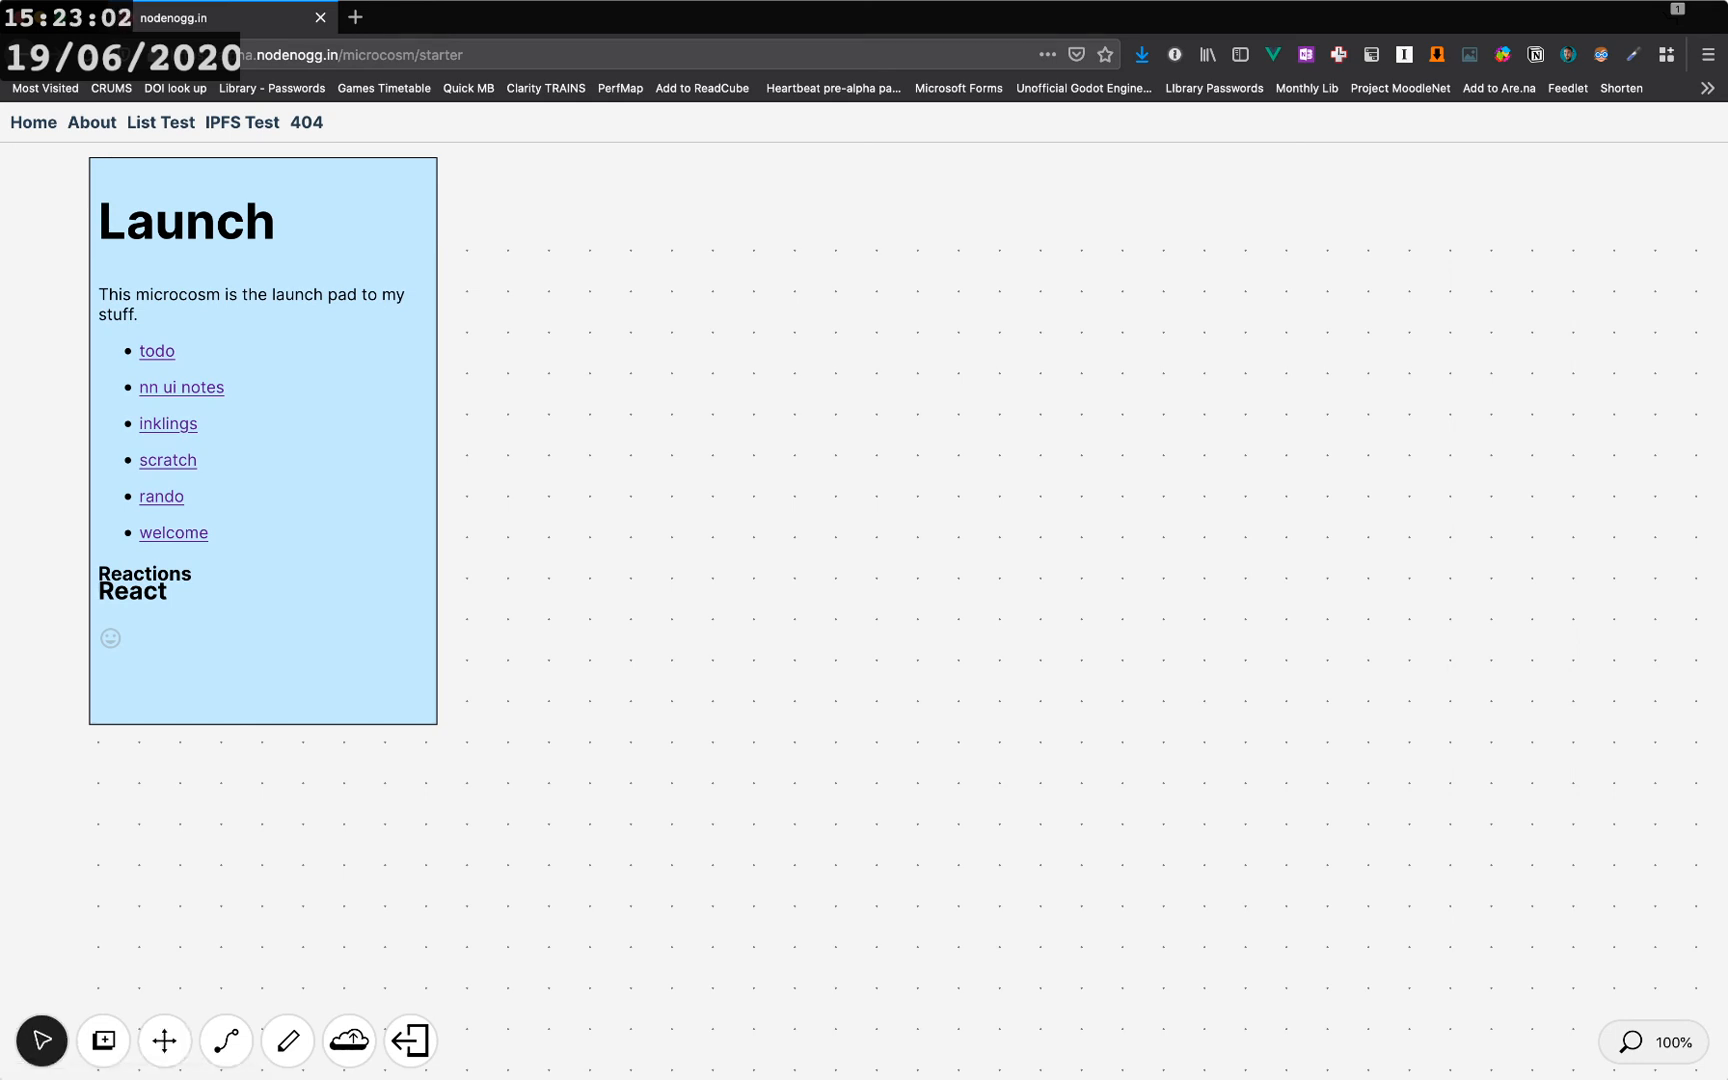
left_click(157, 351)
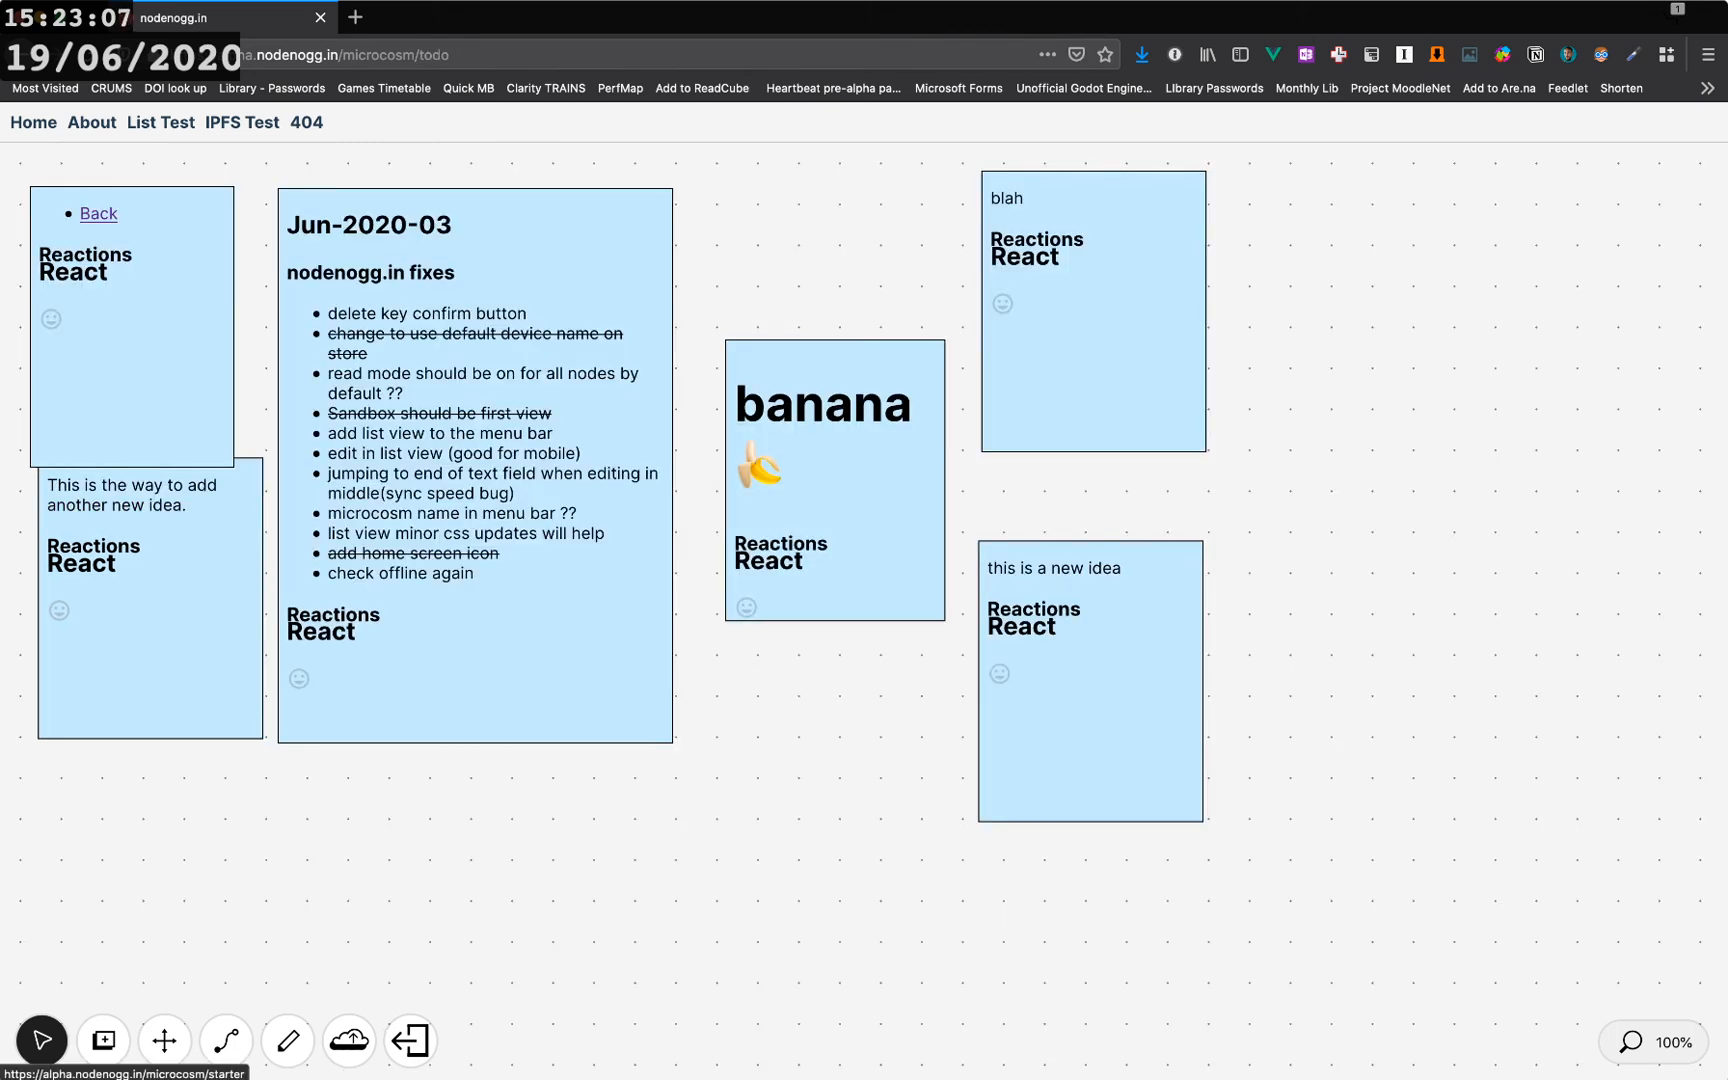
left_click(98, 214)
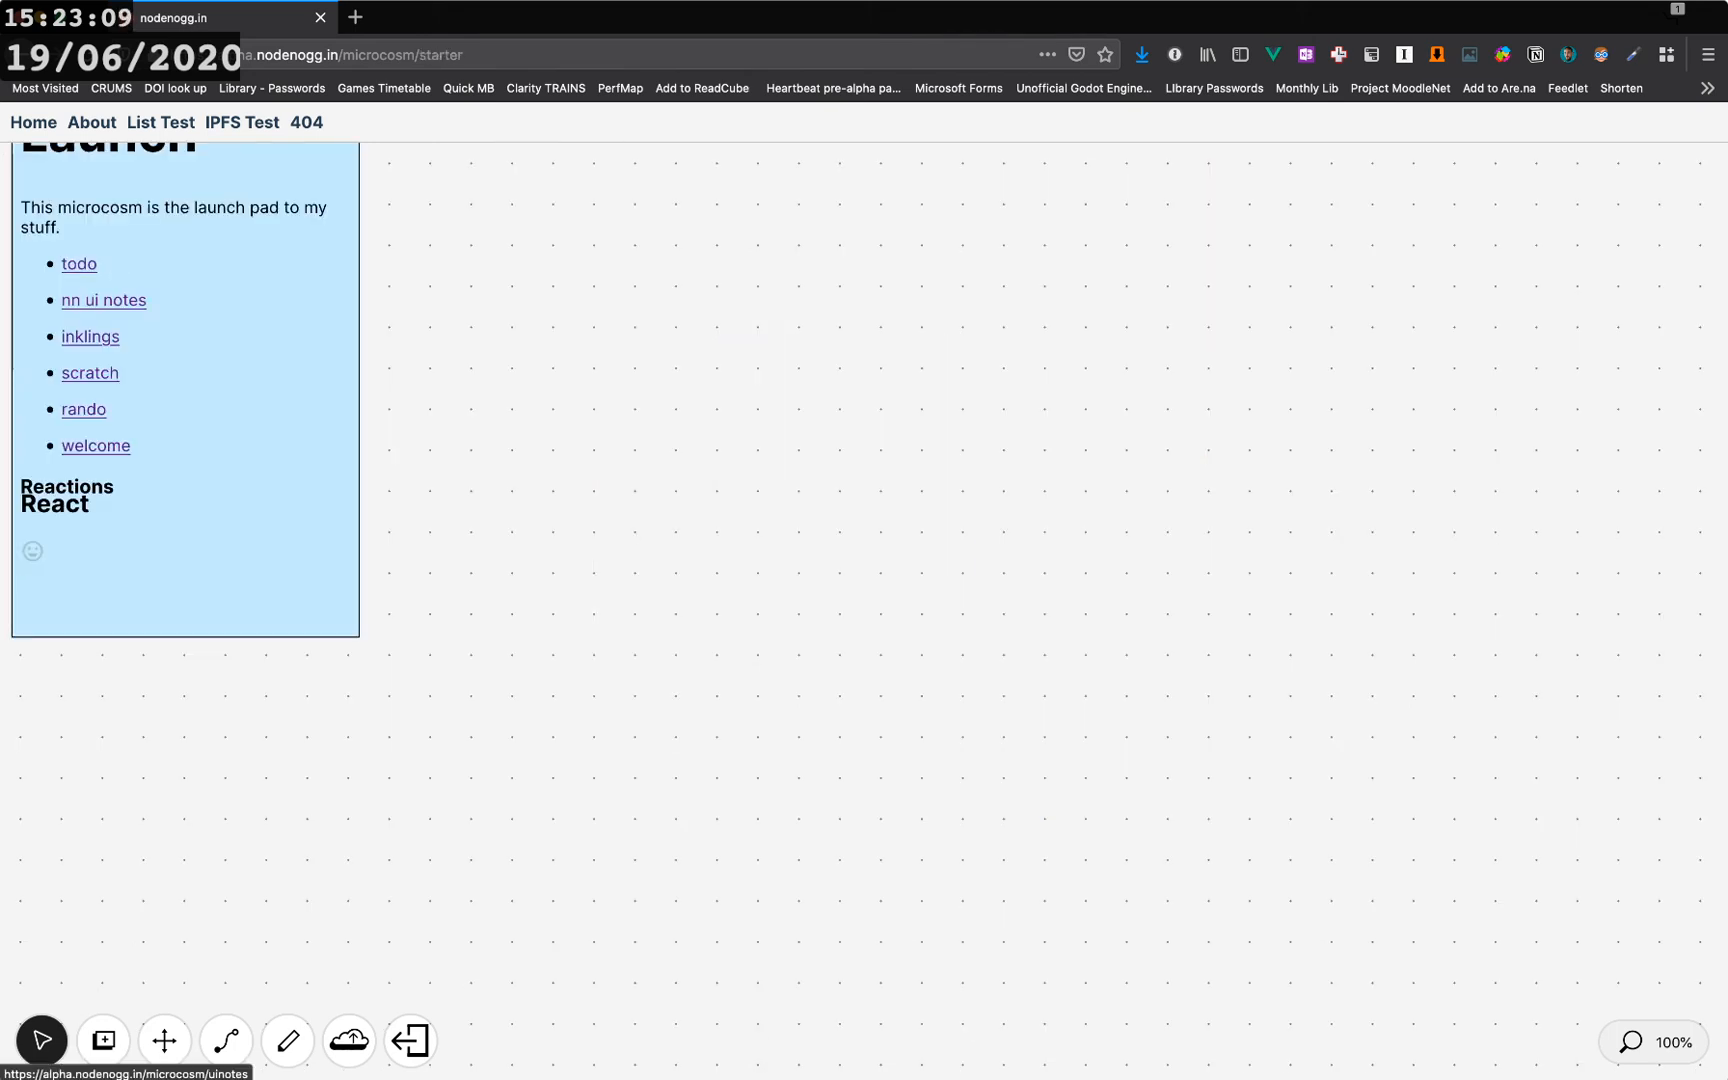
left_click(104, 301)
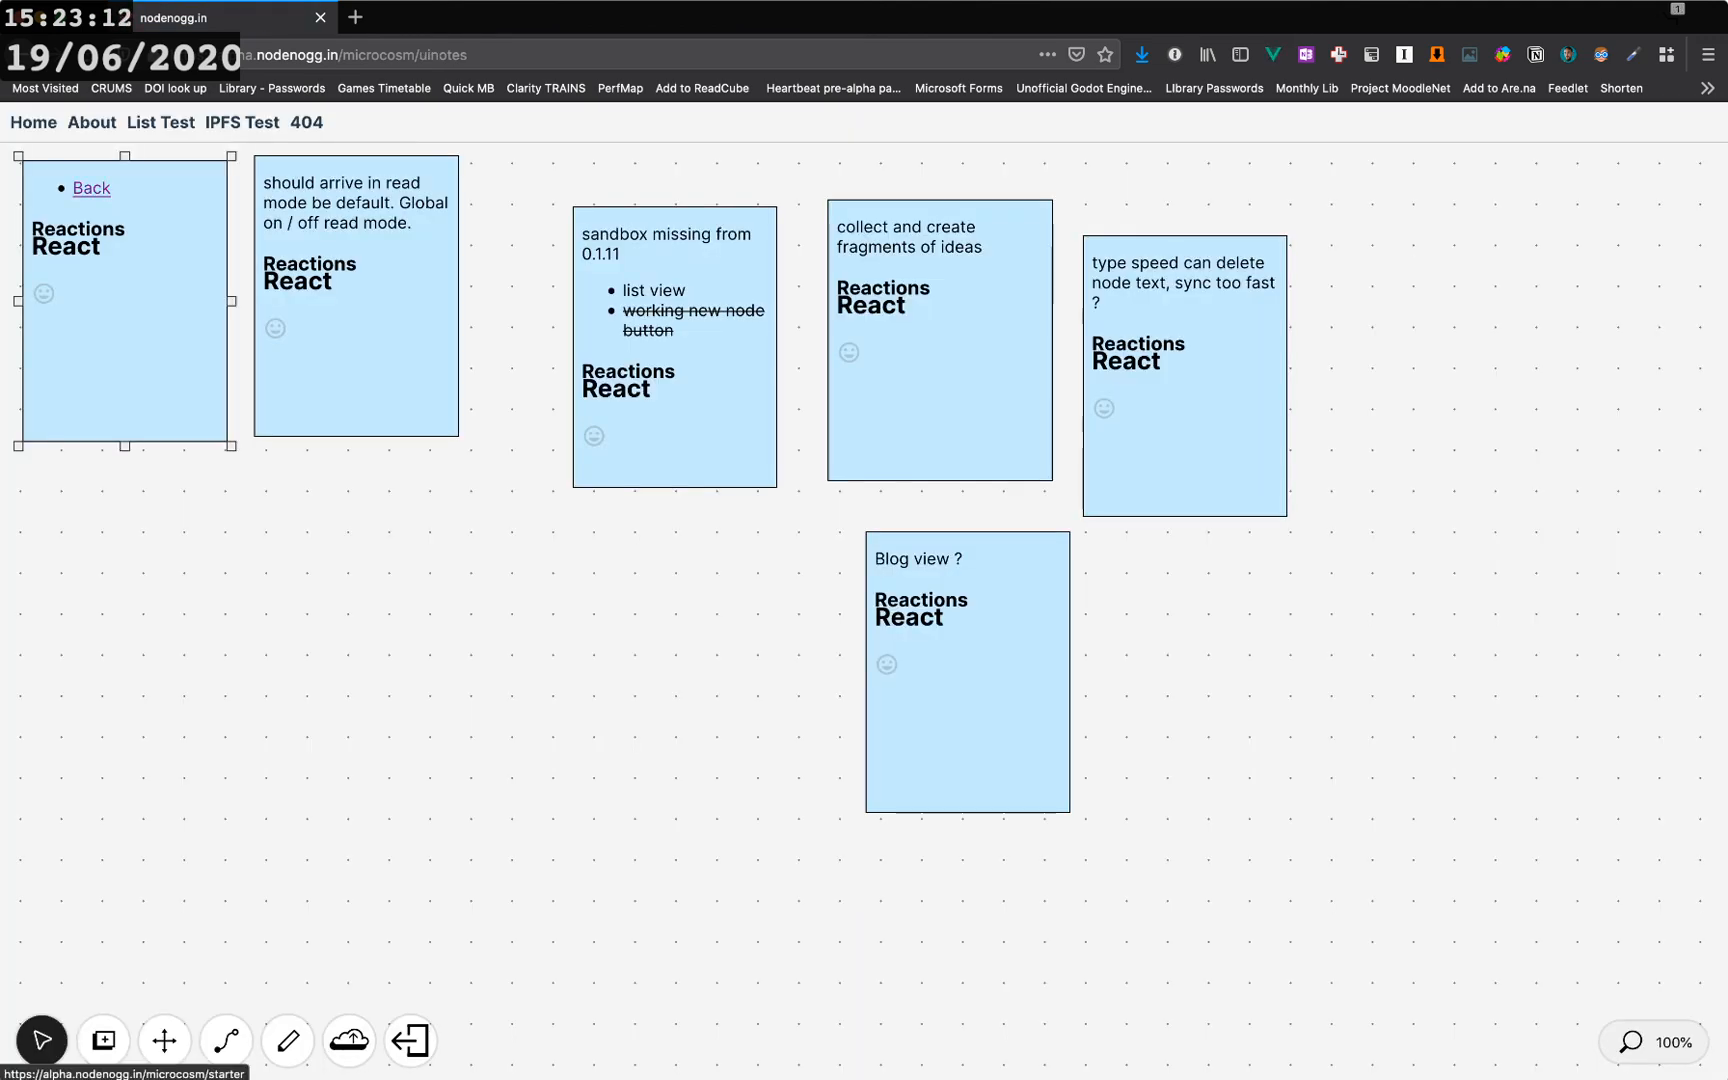
- Return to the starter microcosm, open the inklings microcosm, and go back again
left_click(91, 188)
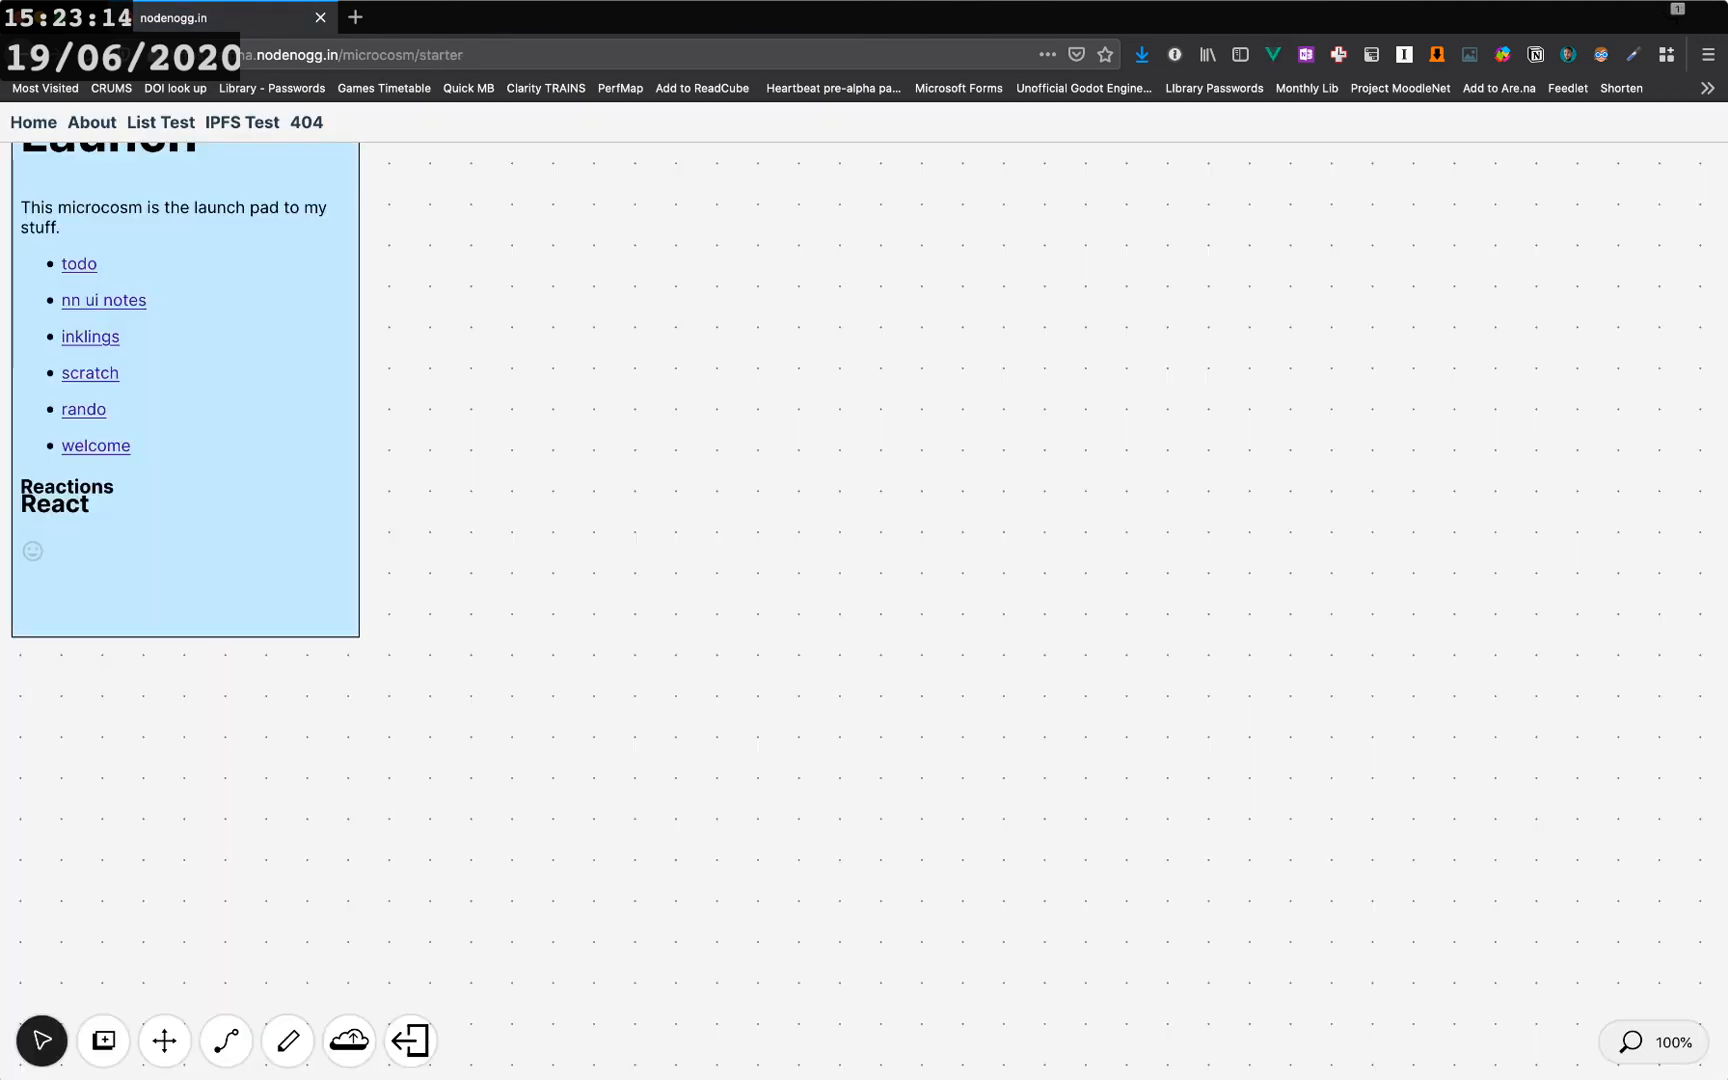
scroll(209, 468, "up", 2)
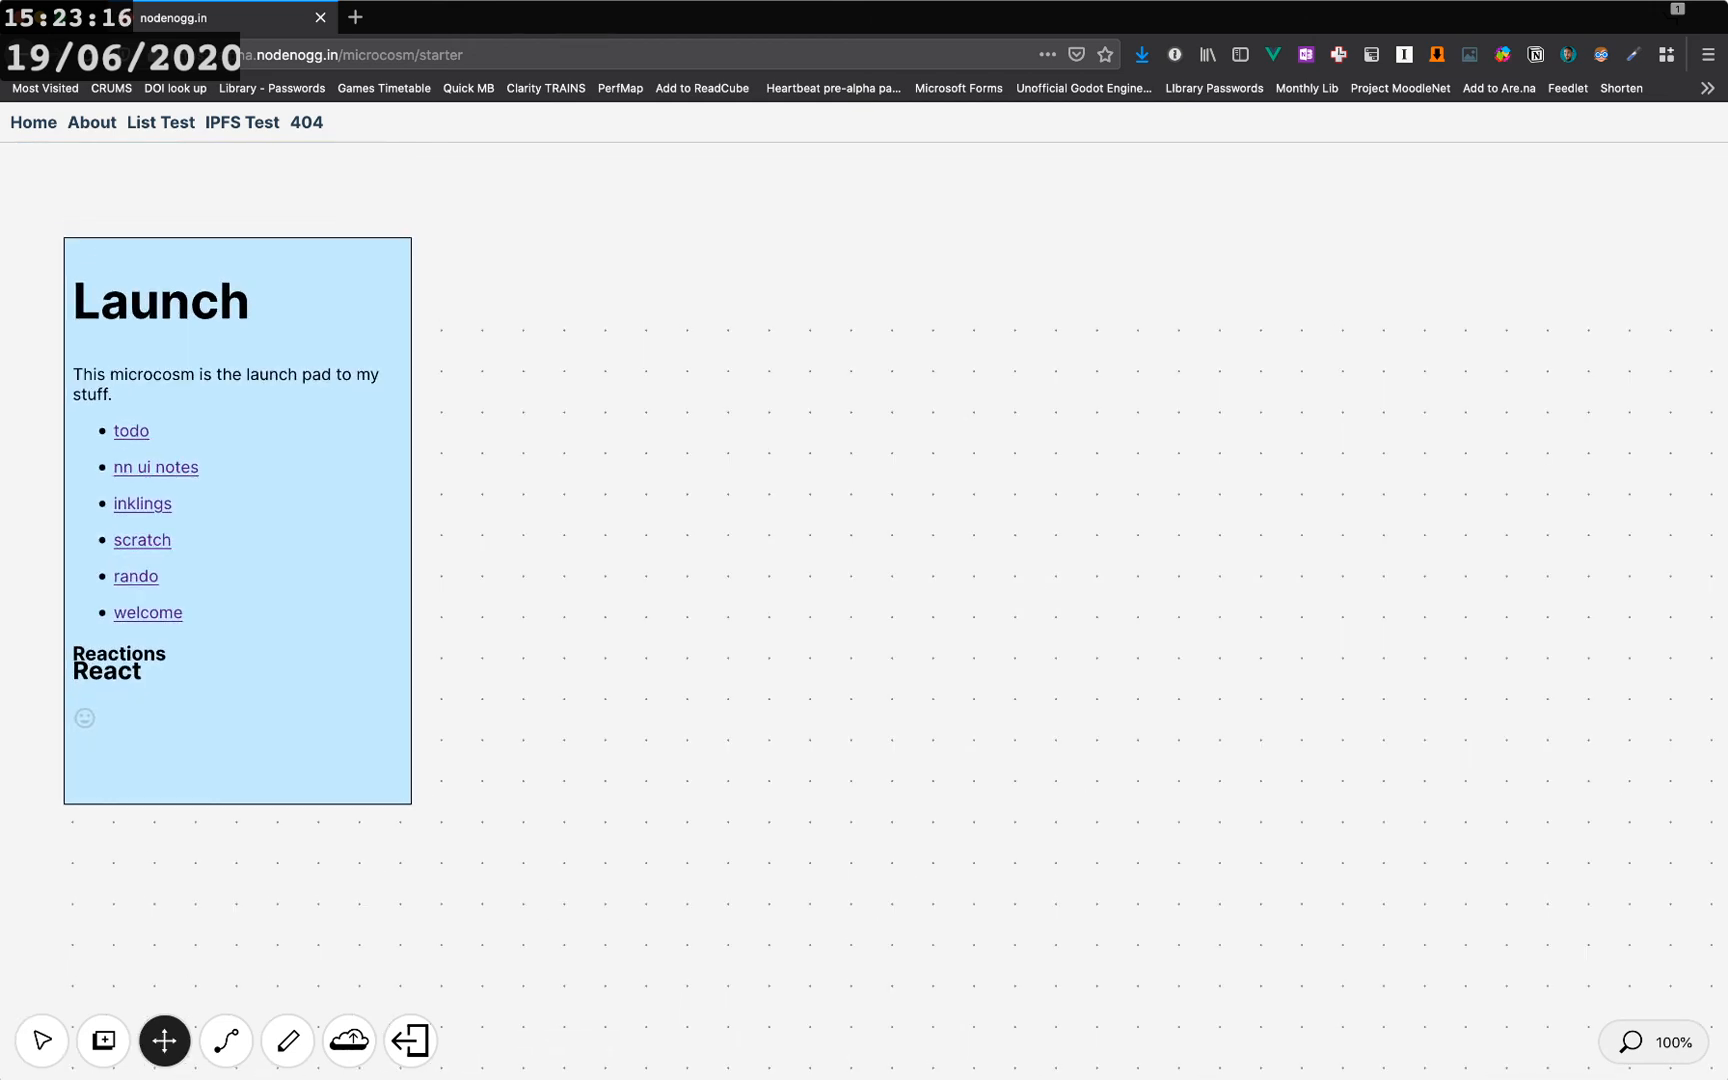
left_click(142, 504)
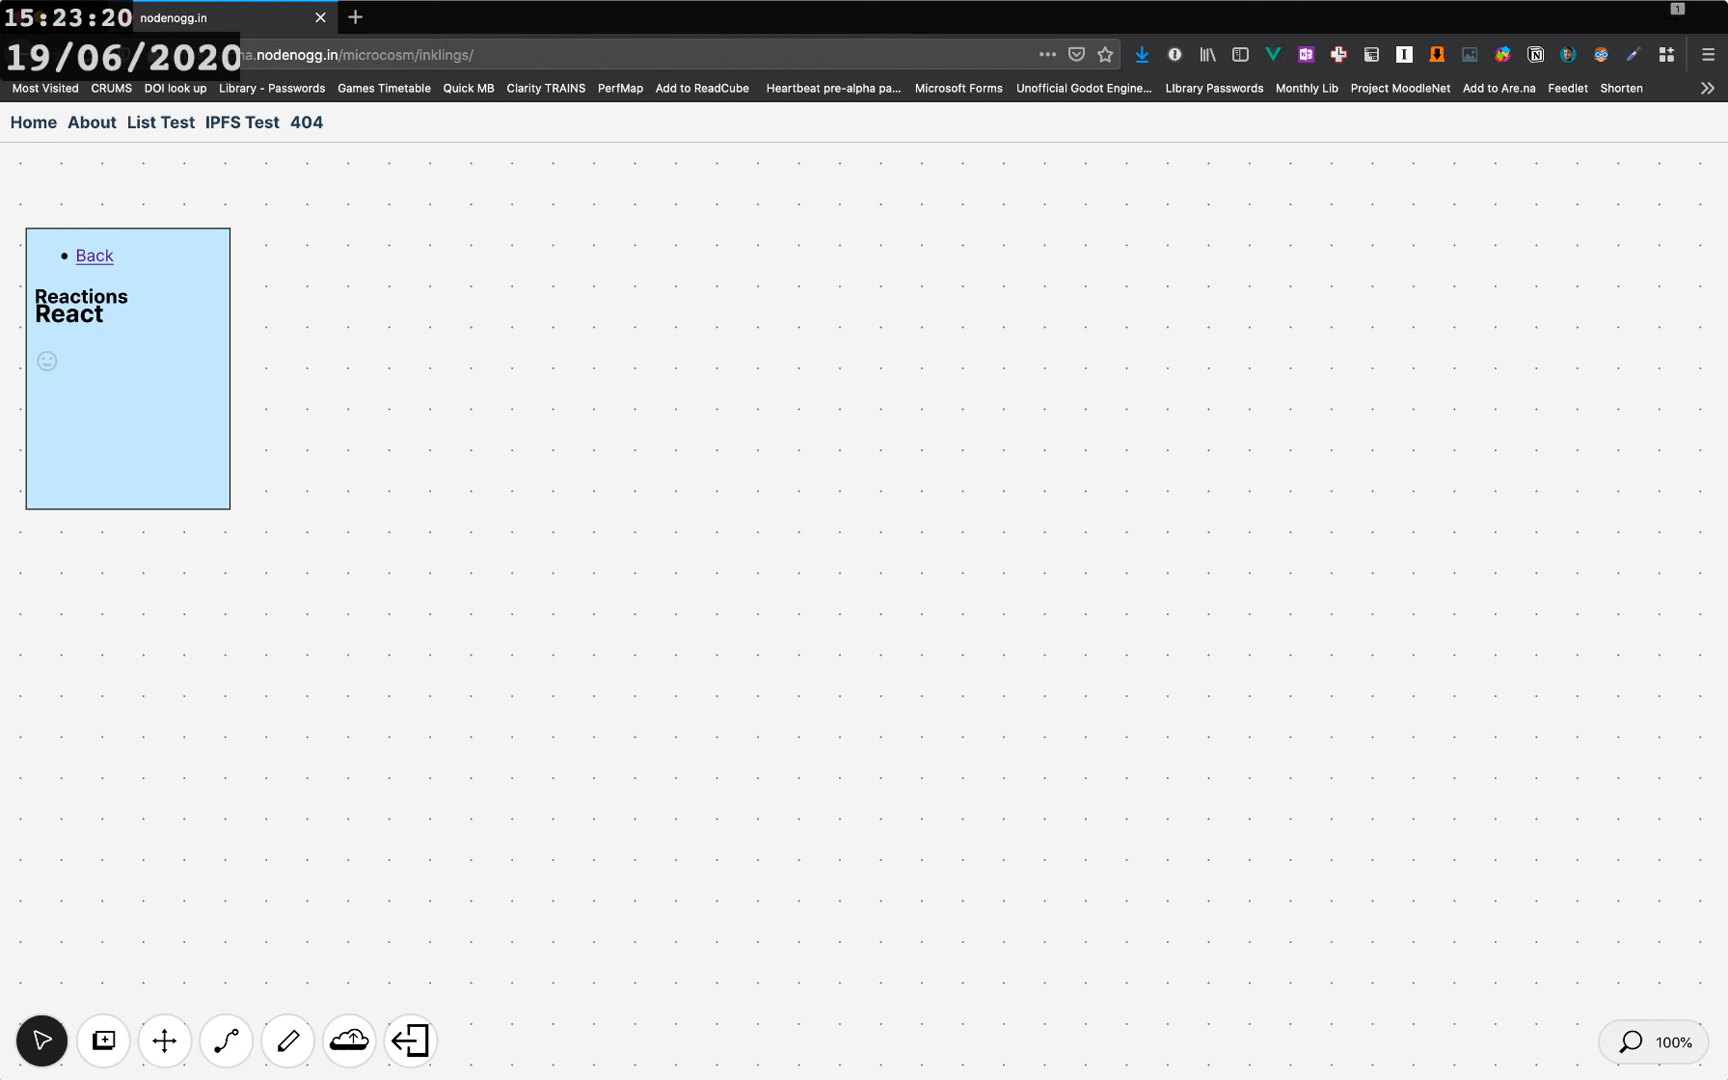
left_click(94, 256)
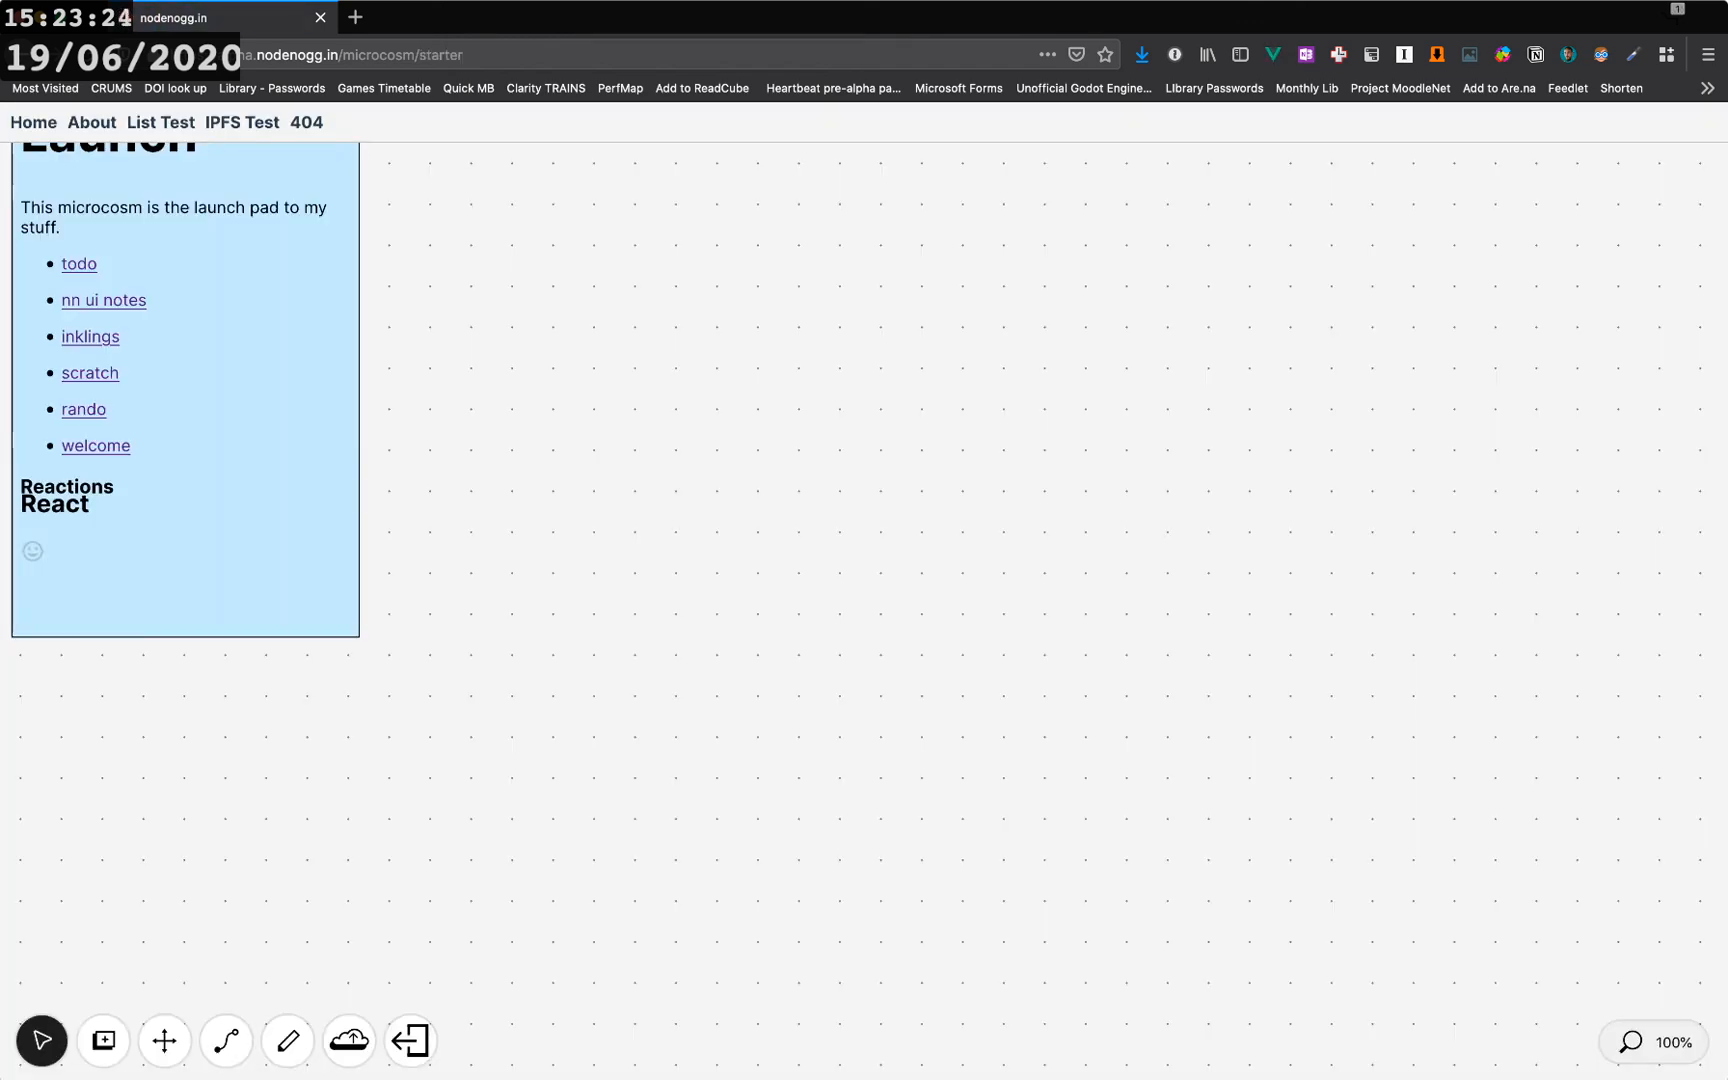
- Open the welcome microcosm from the Launch node's link list
left_click(165, 1041)
left_click_drag(500, 450, 542, 565)
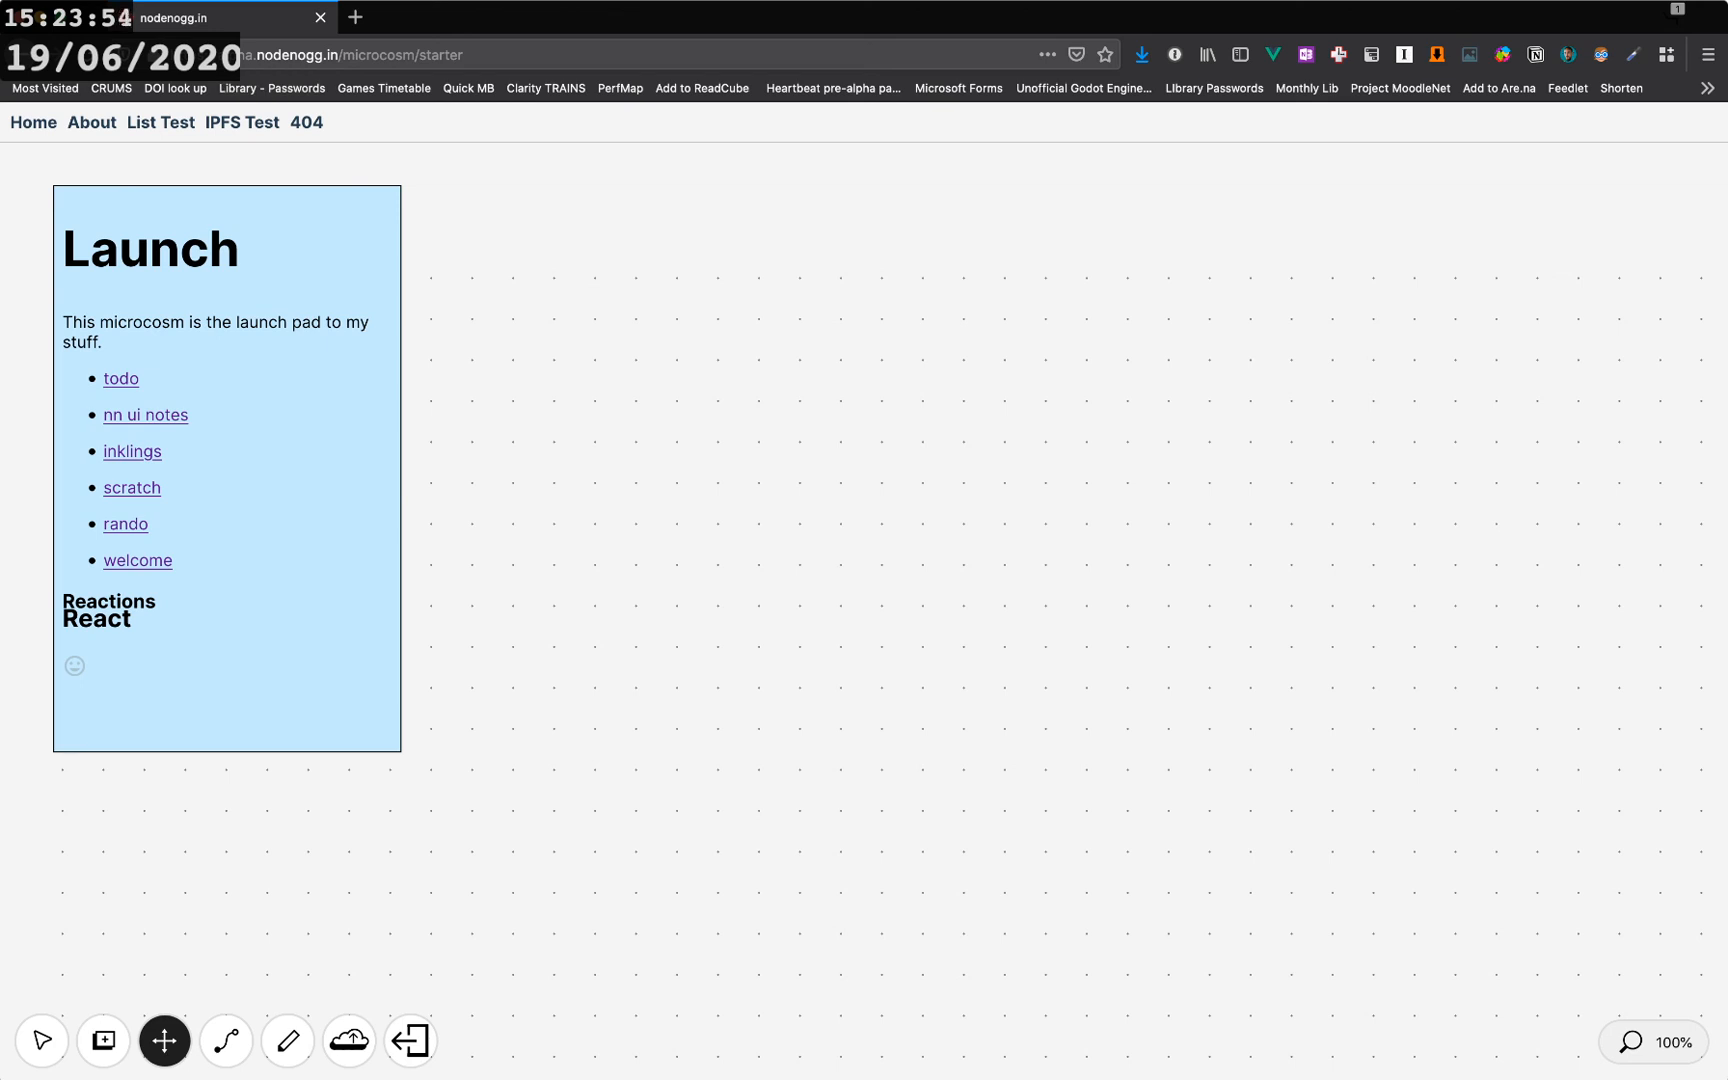
left_click(138, 561)
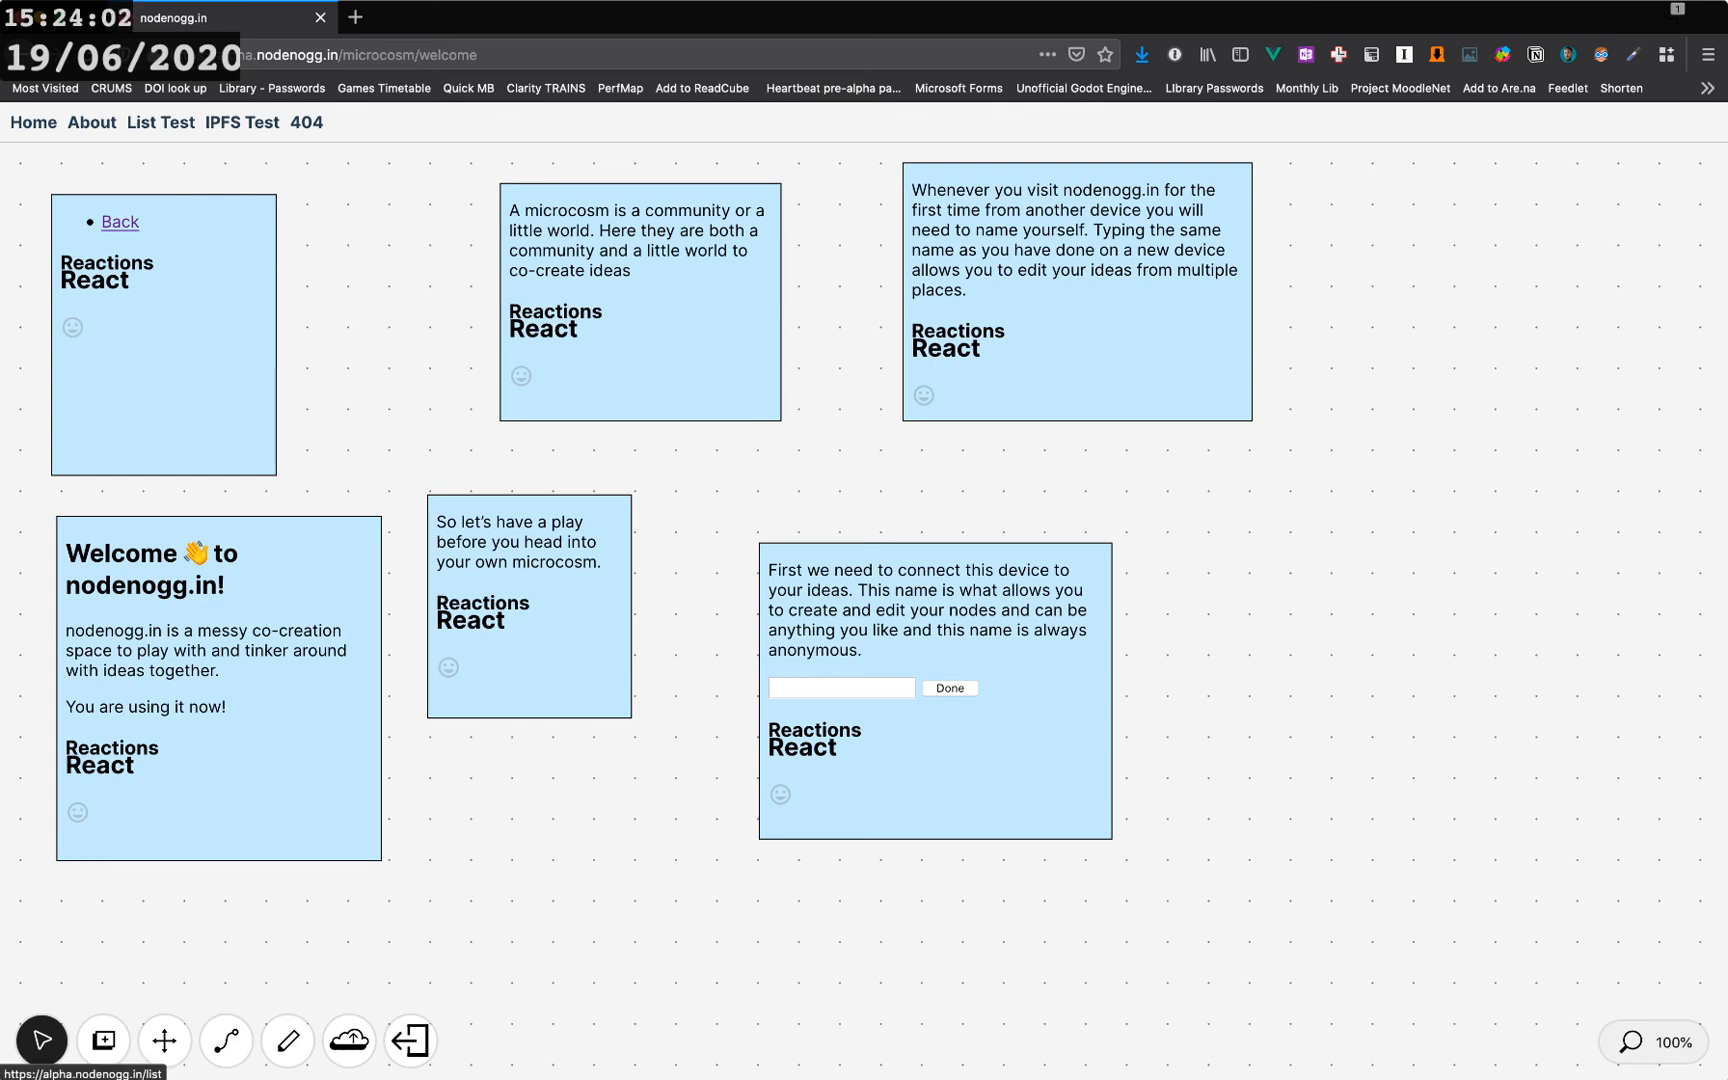
- Open the List Test page and create a microcosm named june2020
left_click(160, 122)
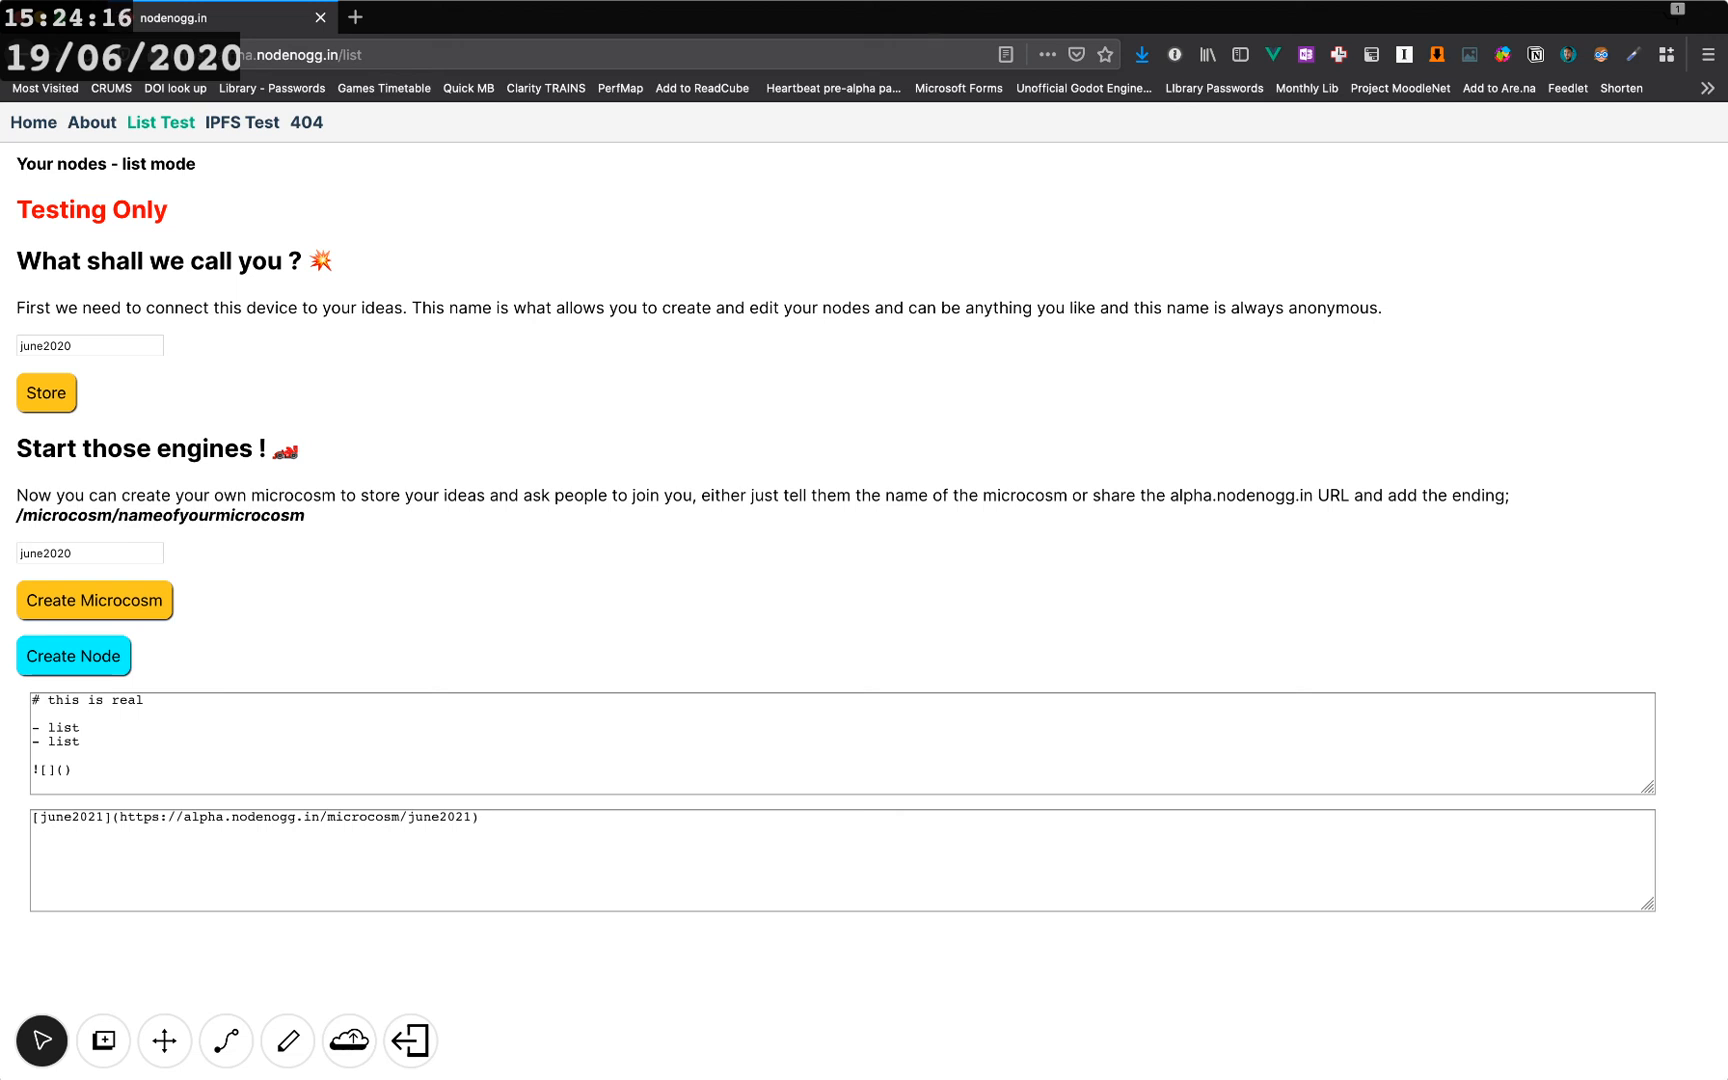
left_click_drag(74, 553, 18, 553)
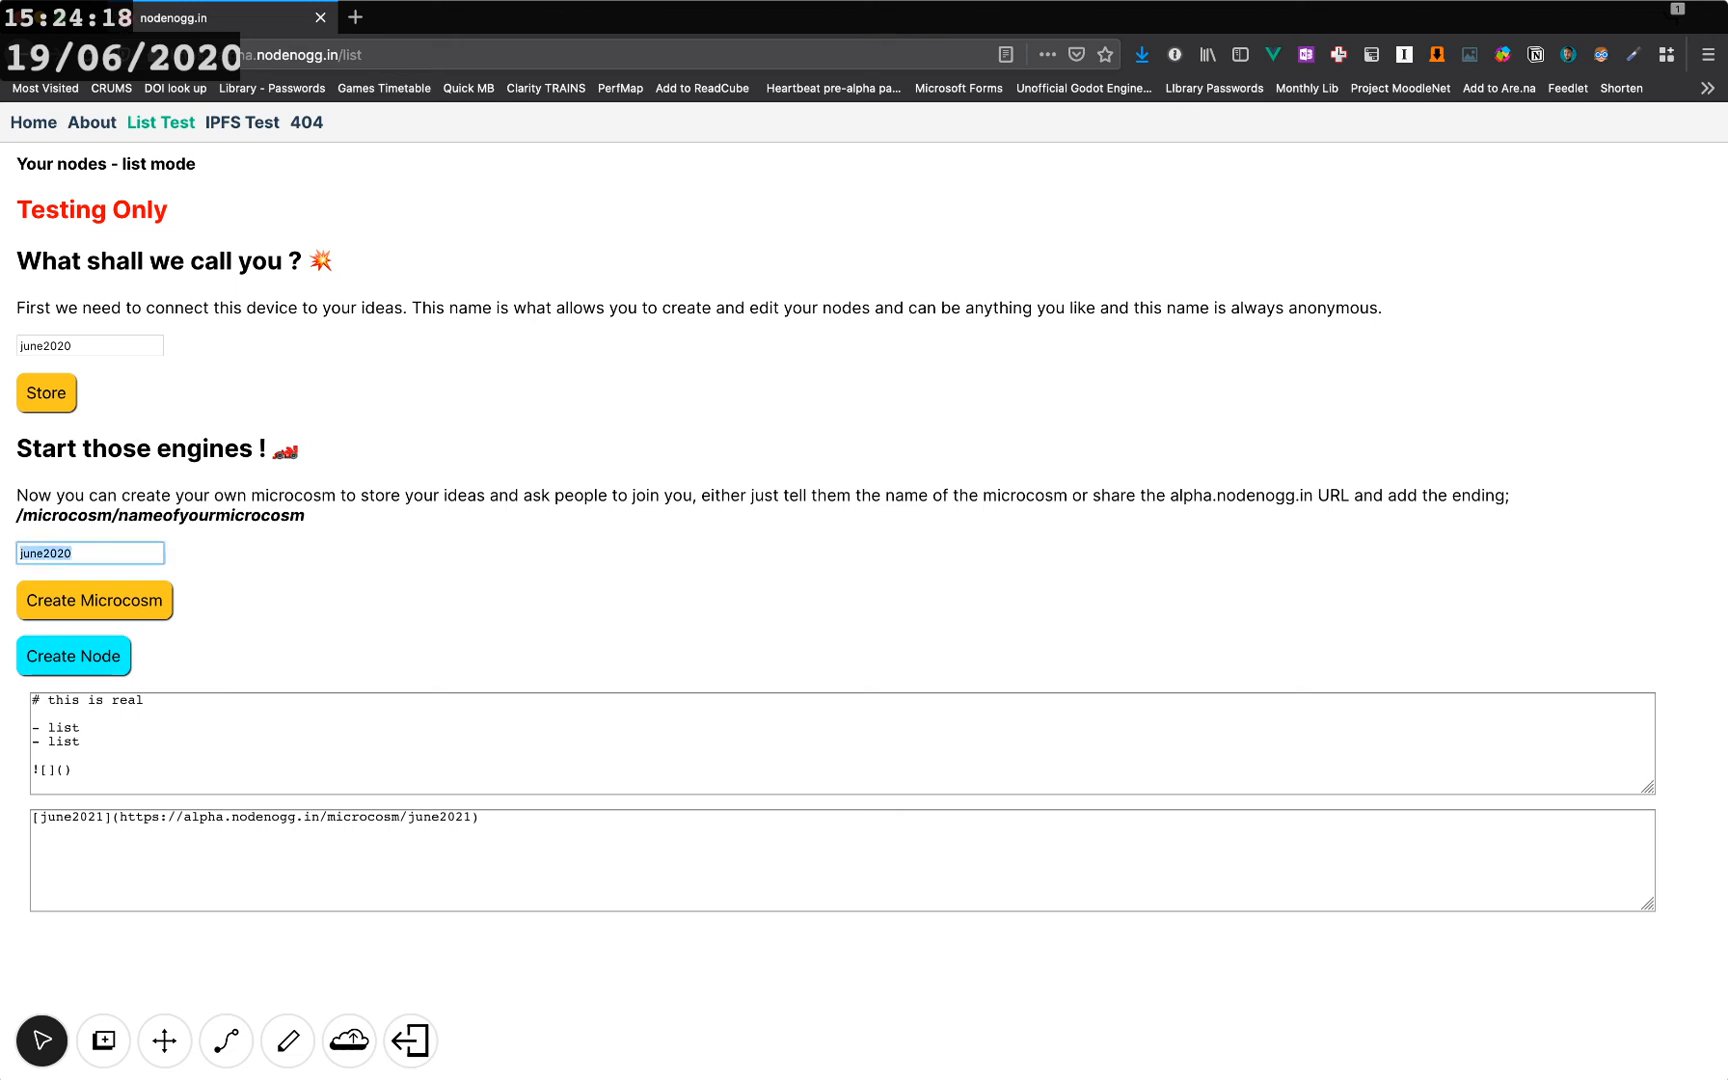
left_click(74, 553)
key("super+a")
left_click(94, 600)
left_click_drag(73, 553, 18, 553)
left_click(220, 570)
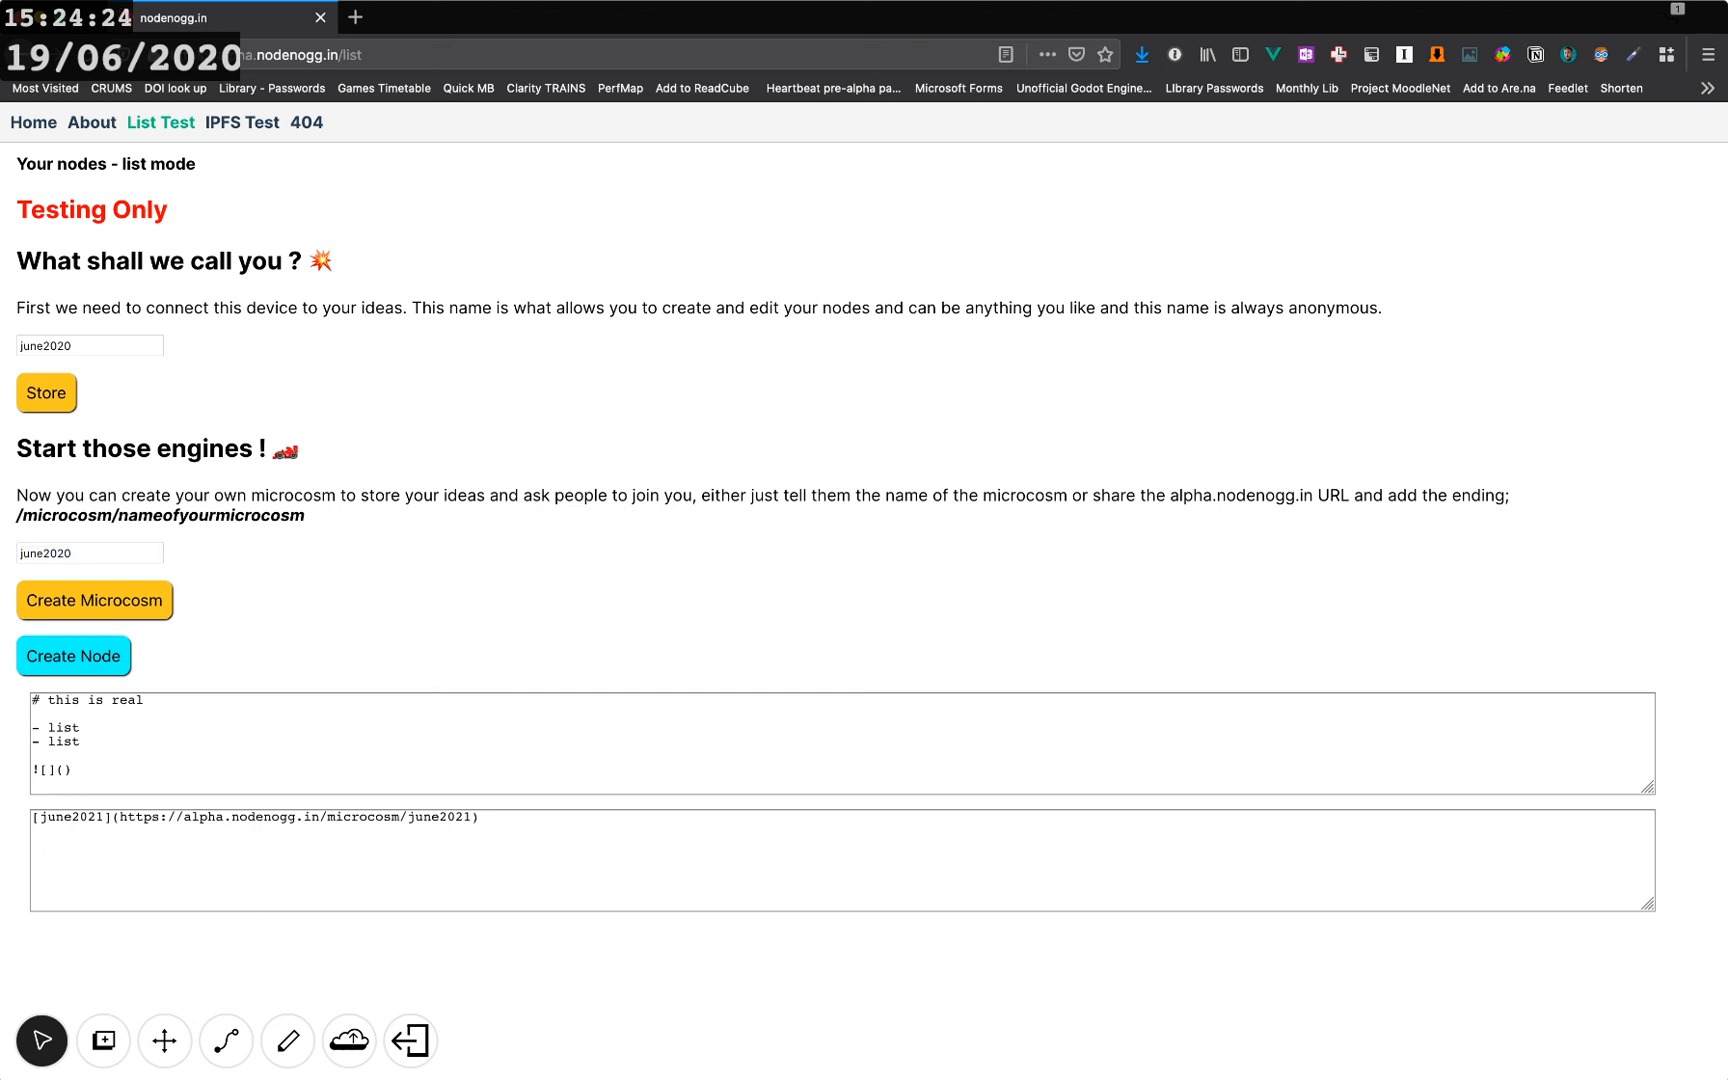
- Return to the home canvas and shift the june2021, 'this is real' and 'my own nodes' nodes left
left_click(92, 122)
left_click(33, 122)
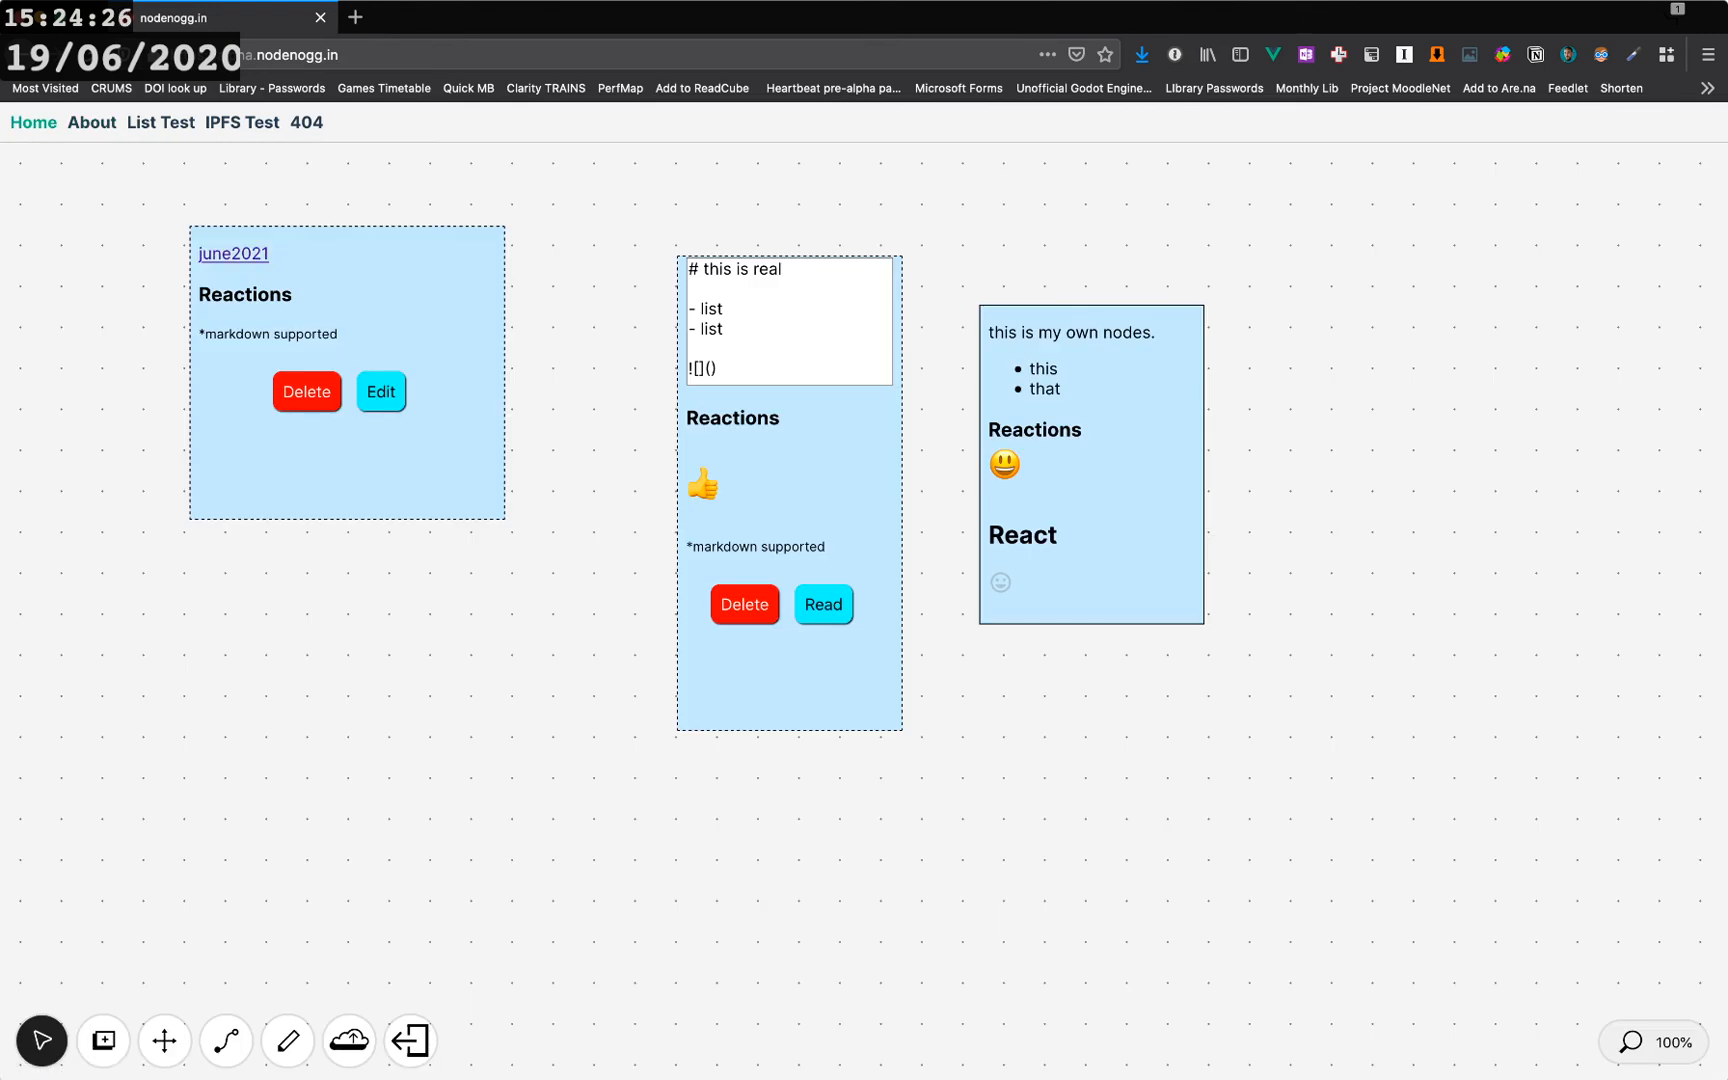
left_click_drag(350, 455, 239, 465)
left_click_drag(790, 500, 596, 493)
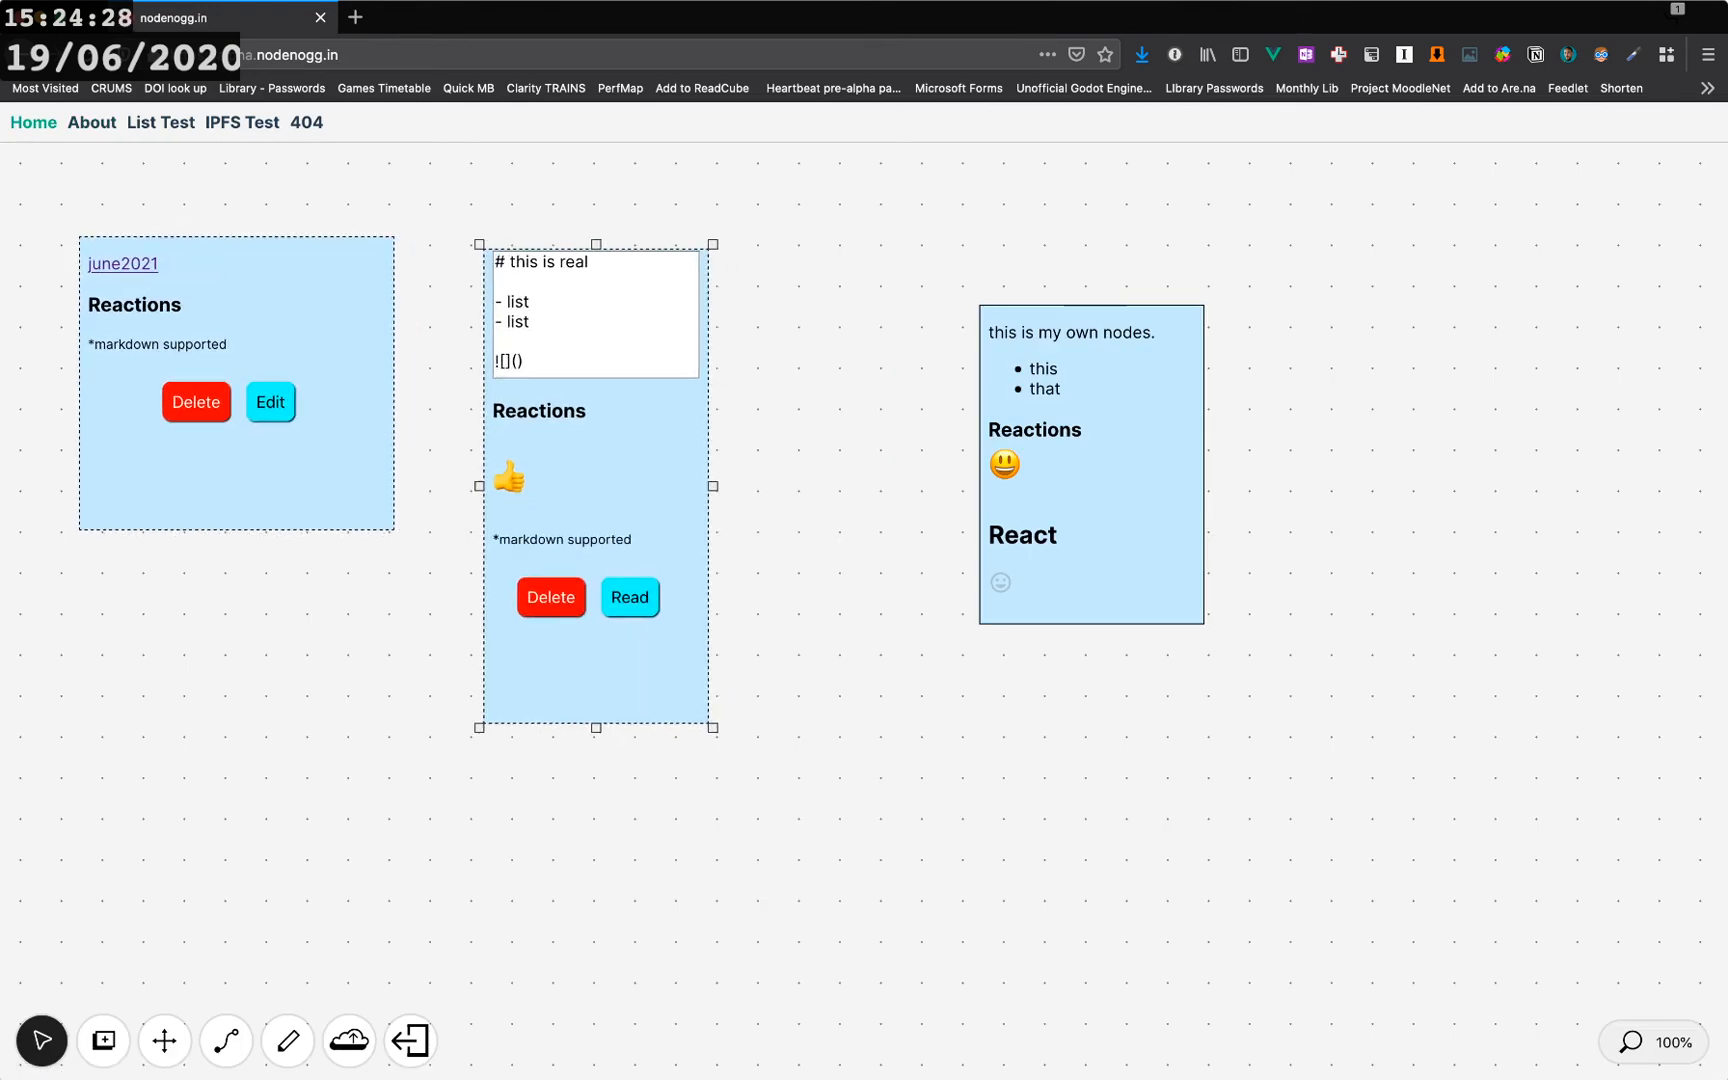
left_click_drag(1090, 500, 924, 500)
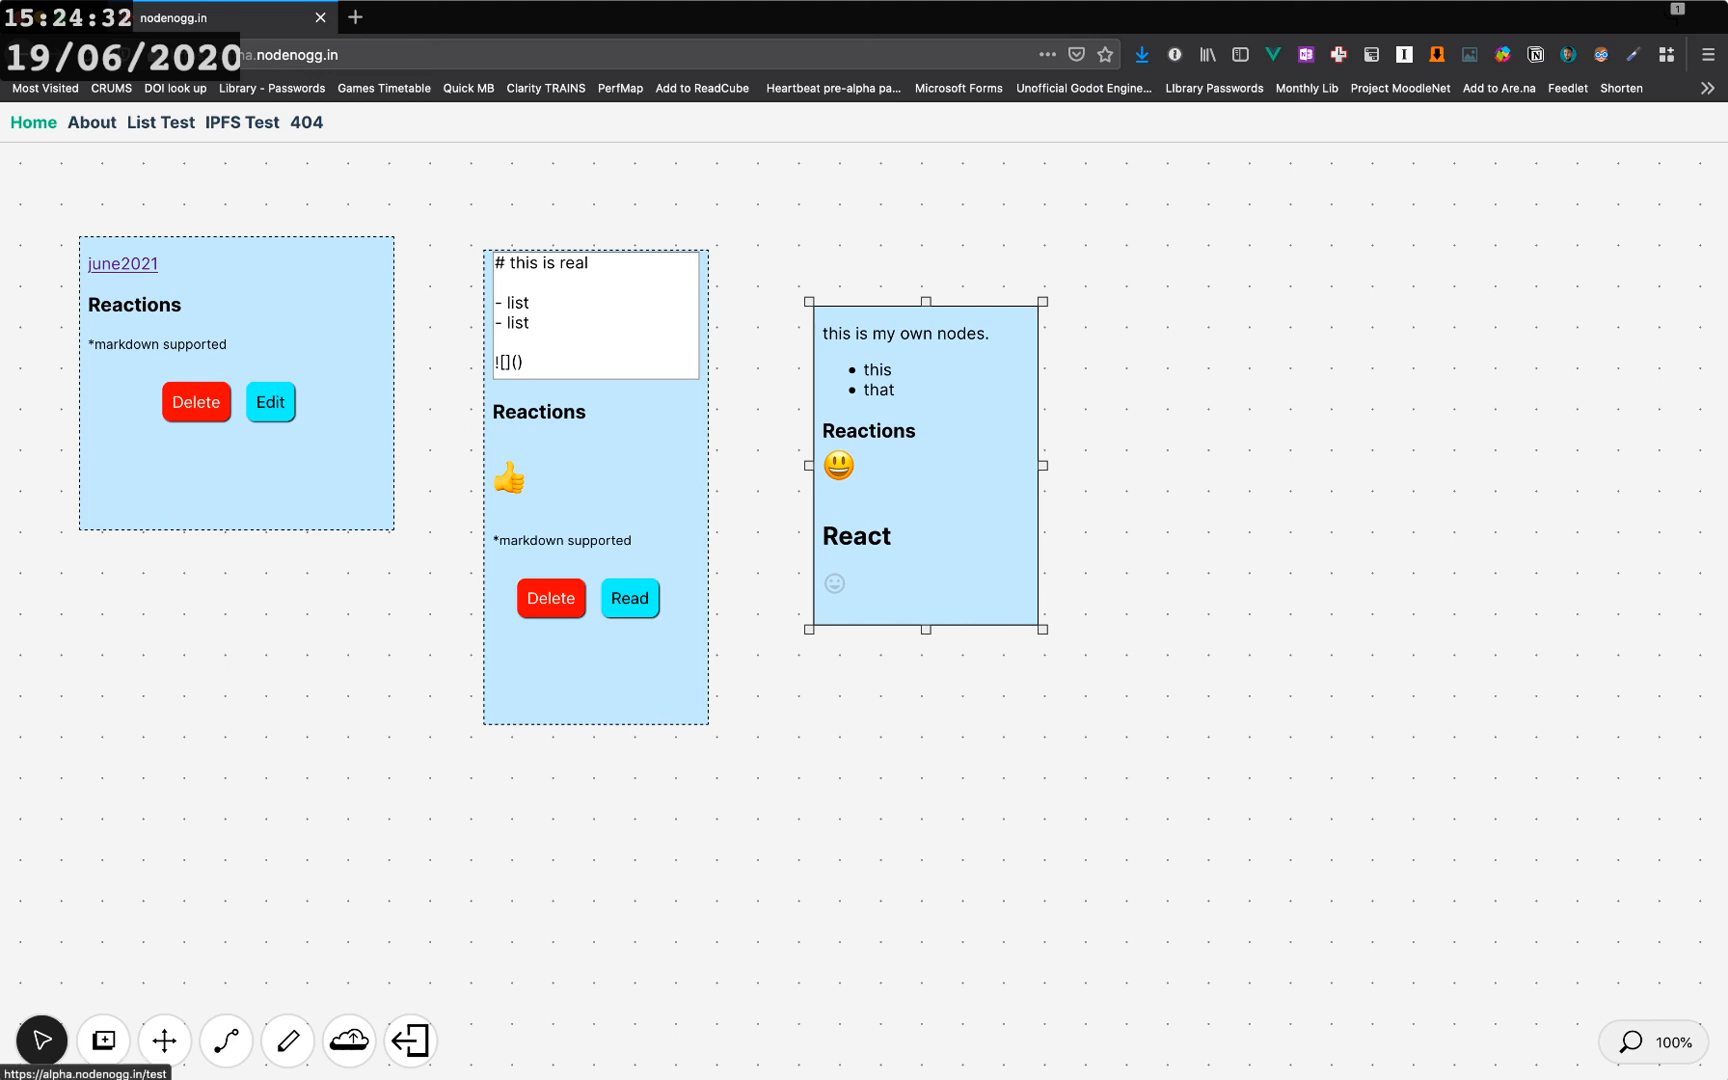
- Visit the IPFS Test page, then return home and move the 'this is real' node upward
left_click(242, 122)
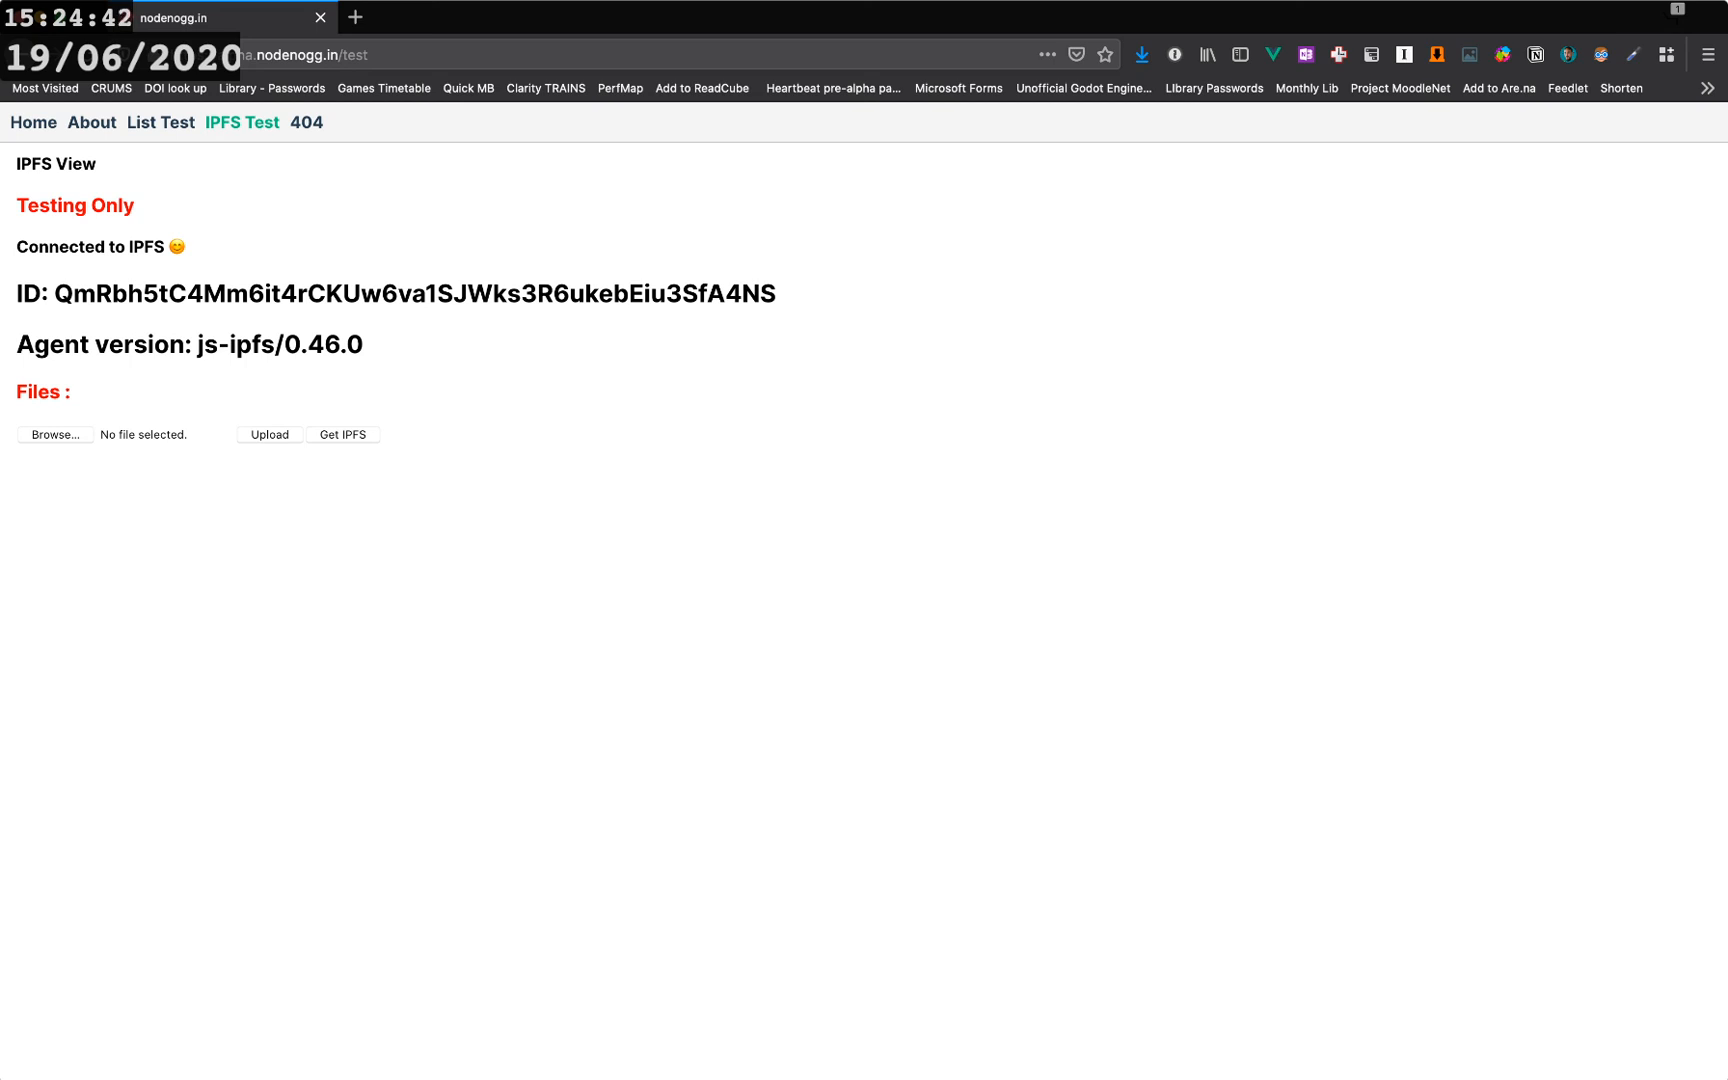
left_click(33, 122)
double_click(527, 323)
left_click(606, 263)
left_click_drag(622, 448, 586, 401)
left_click(560, 315)
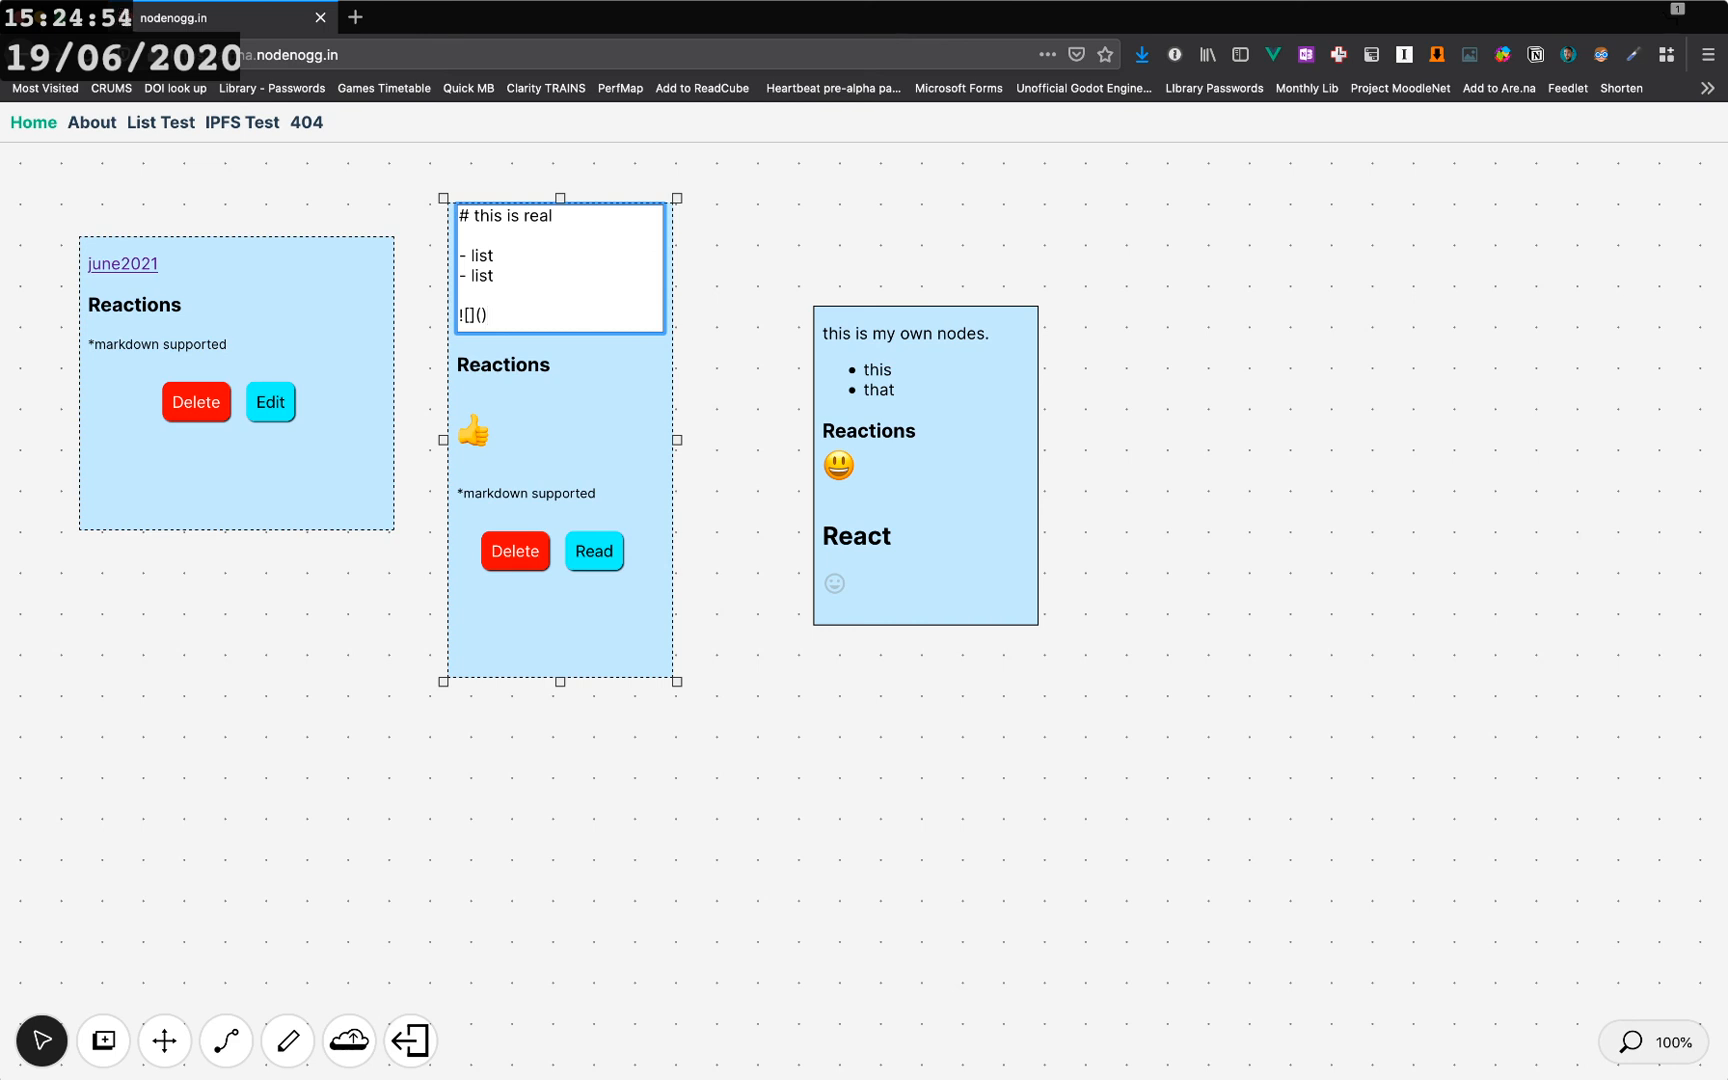
- Visit the IPFS Test page again, then move the june2021 node up and left on the home canvas
left_click(242, 122)
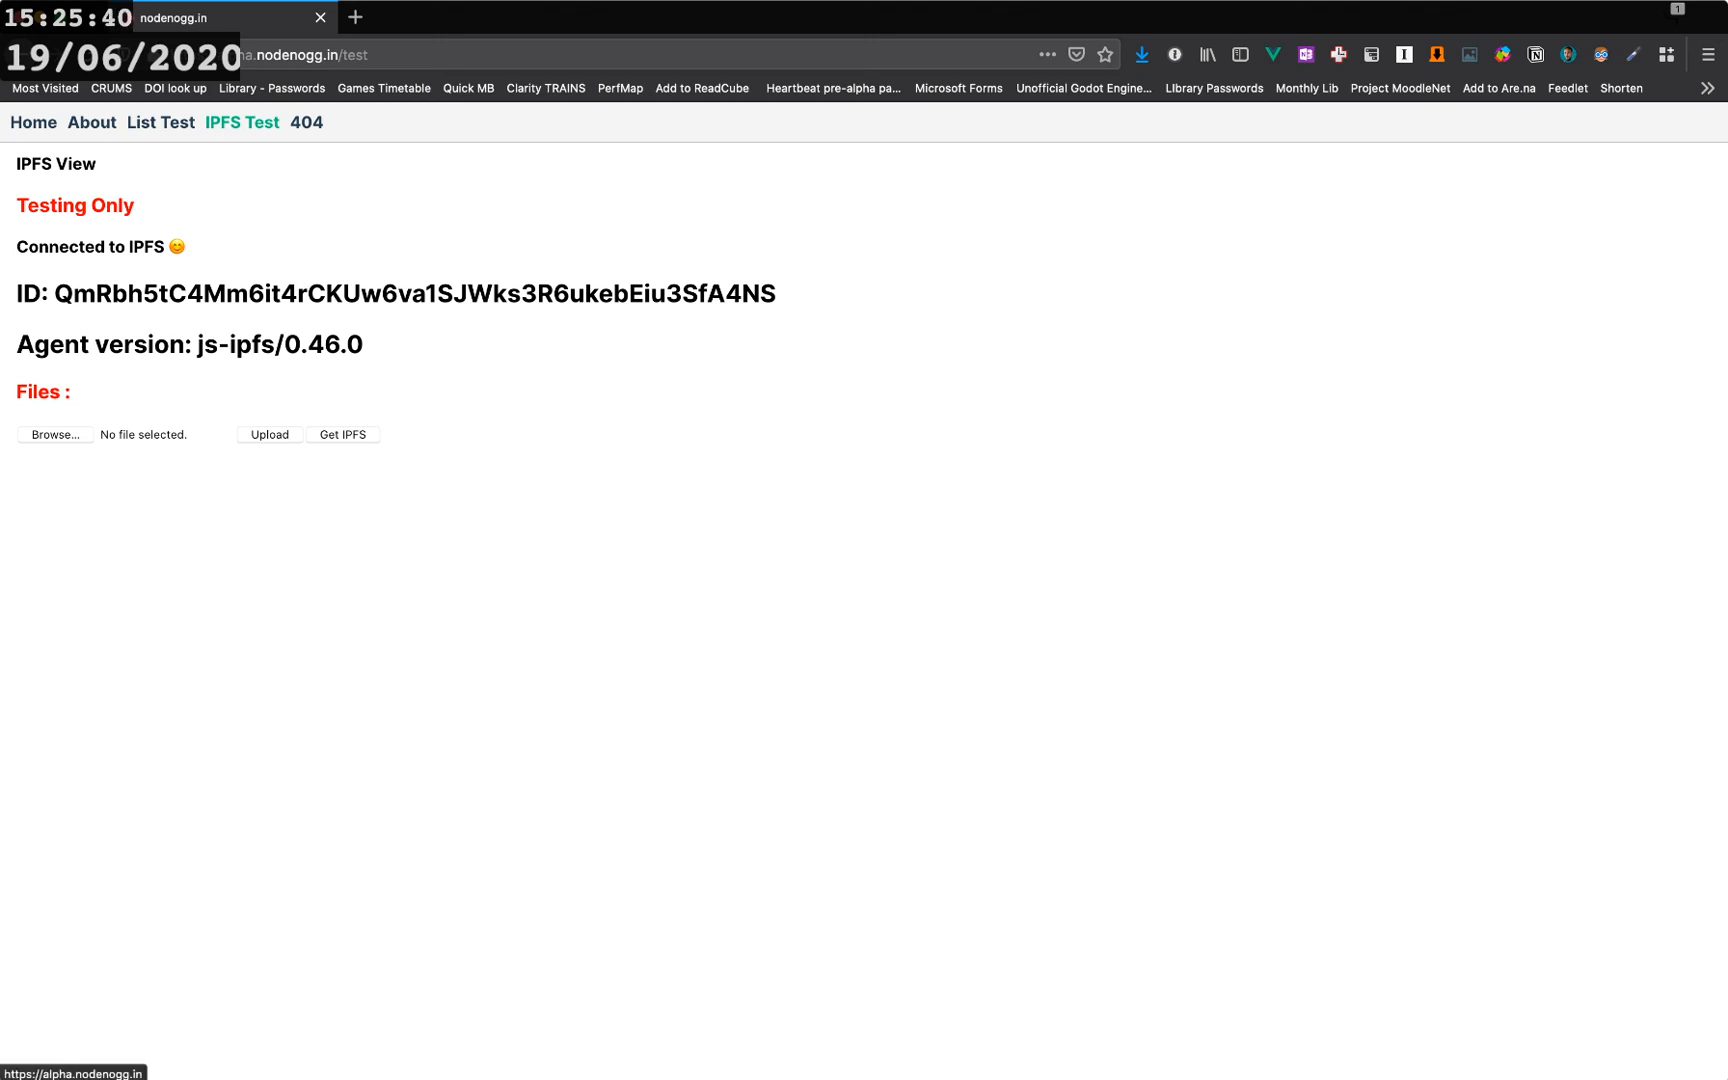
left_click(33, 122)
left_click_drag(260, 468, 216, 423)
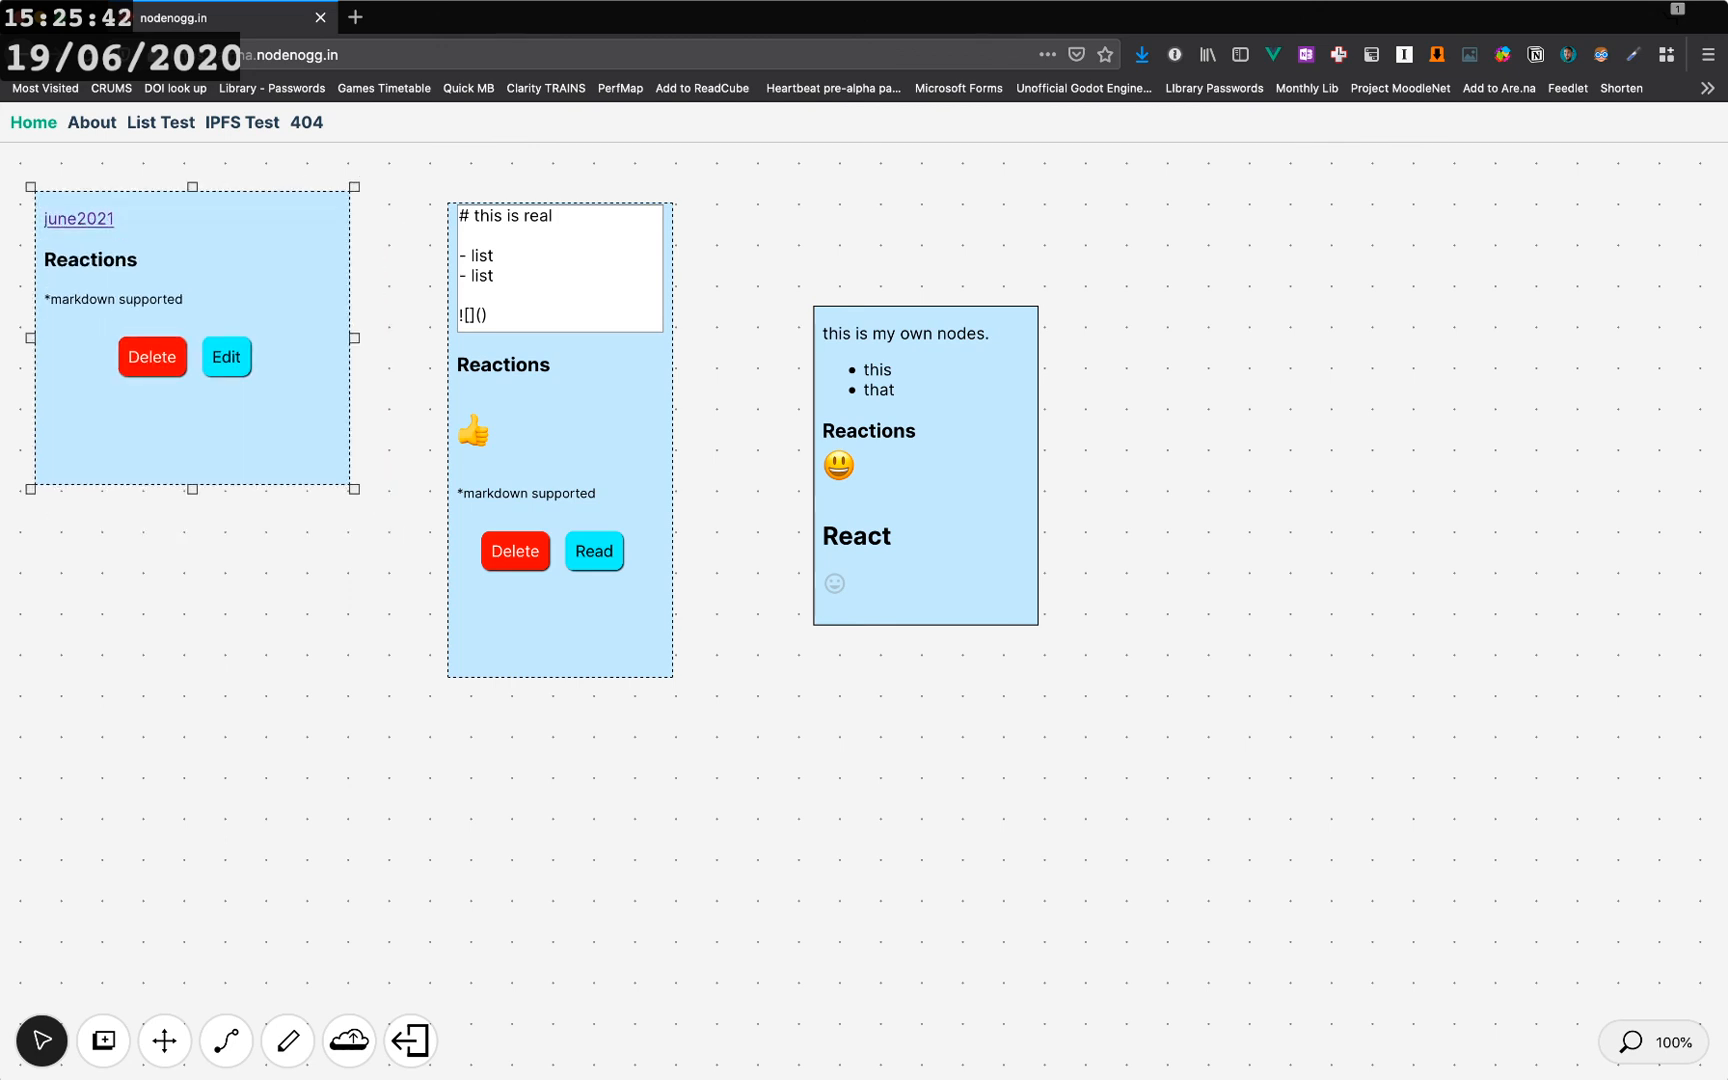
- Add a new empty node to the right of the existing nodes and reposition the june2021 node
left_click(103, 1041)
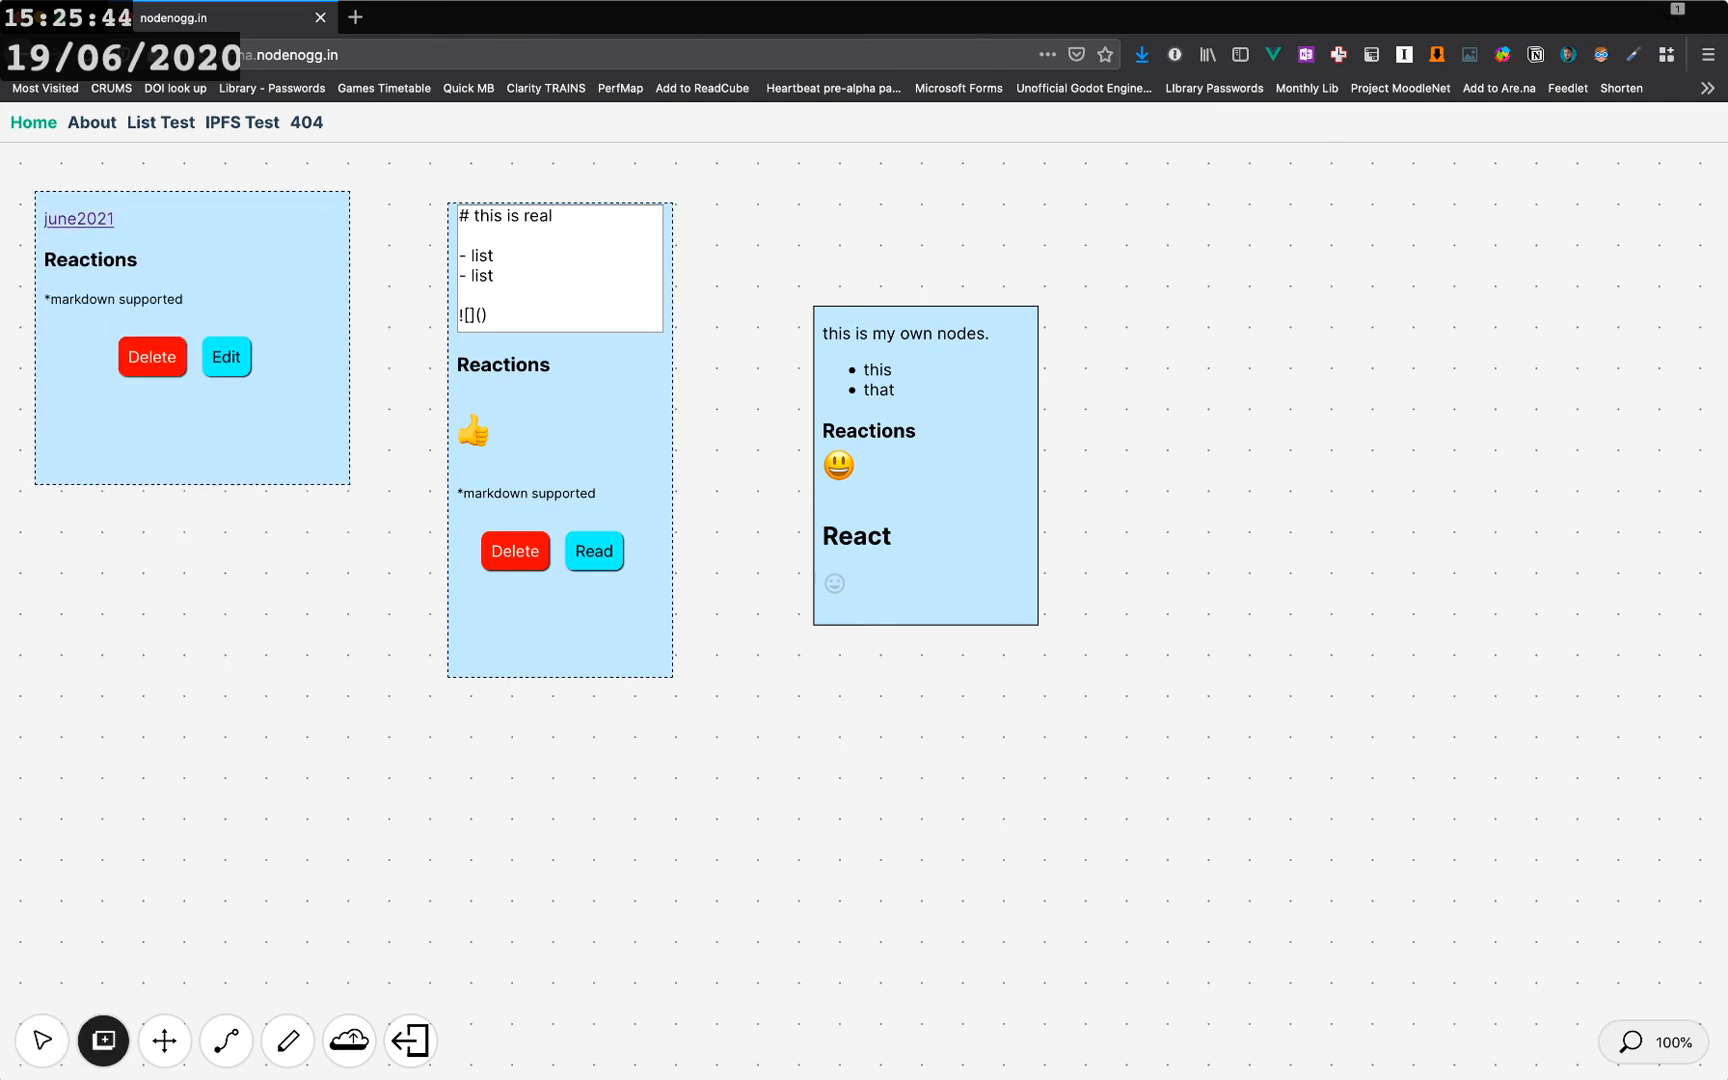
left_click_drag(222, 430, 252, 672)
left_click_drag(110, 360, 1200, 417)
left_click_drag(222, 657, 211, 444)
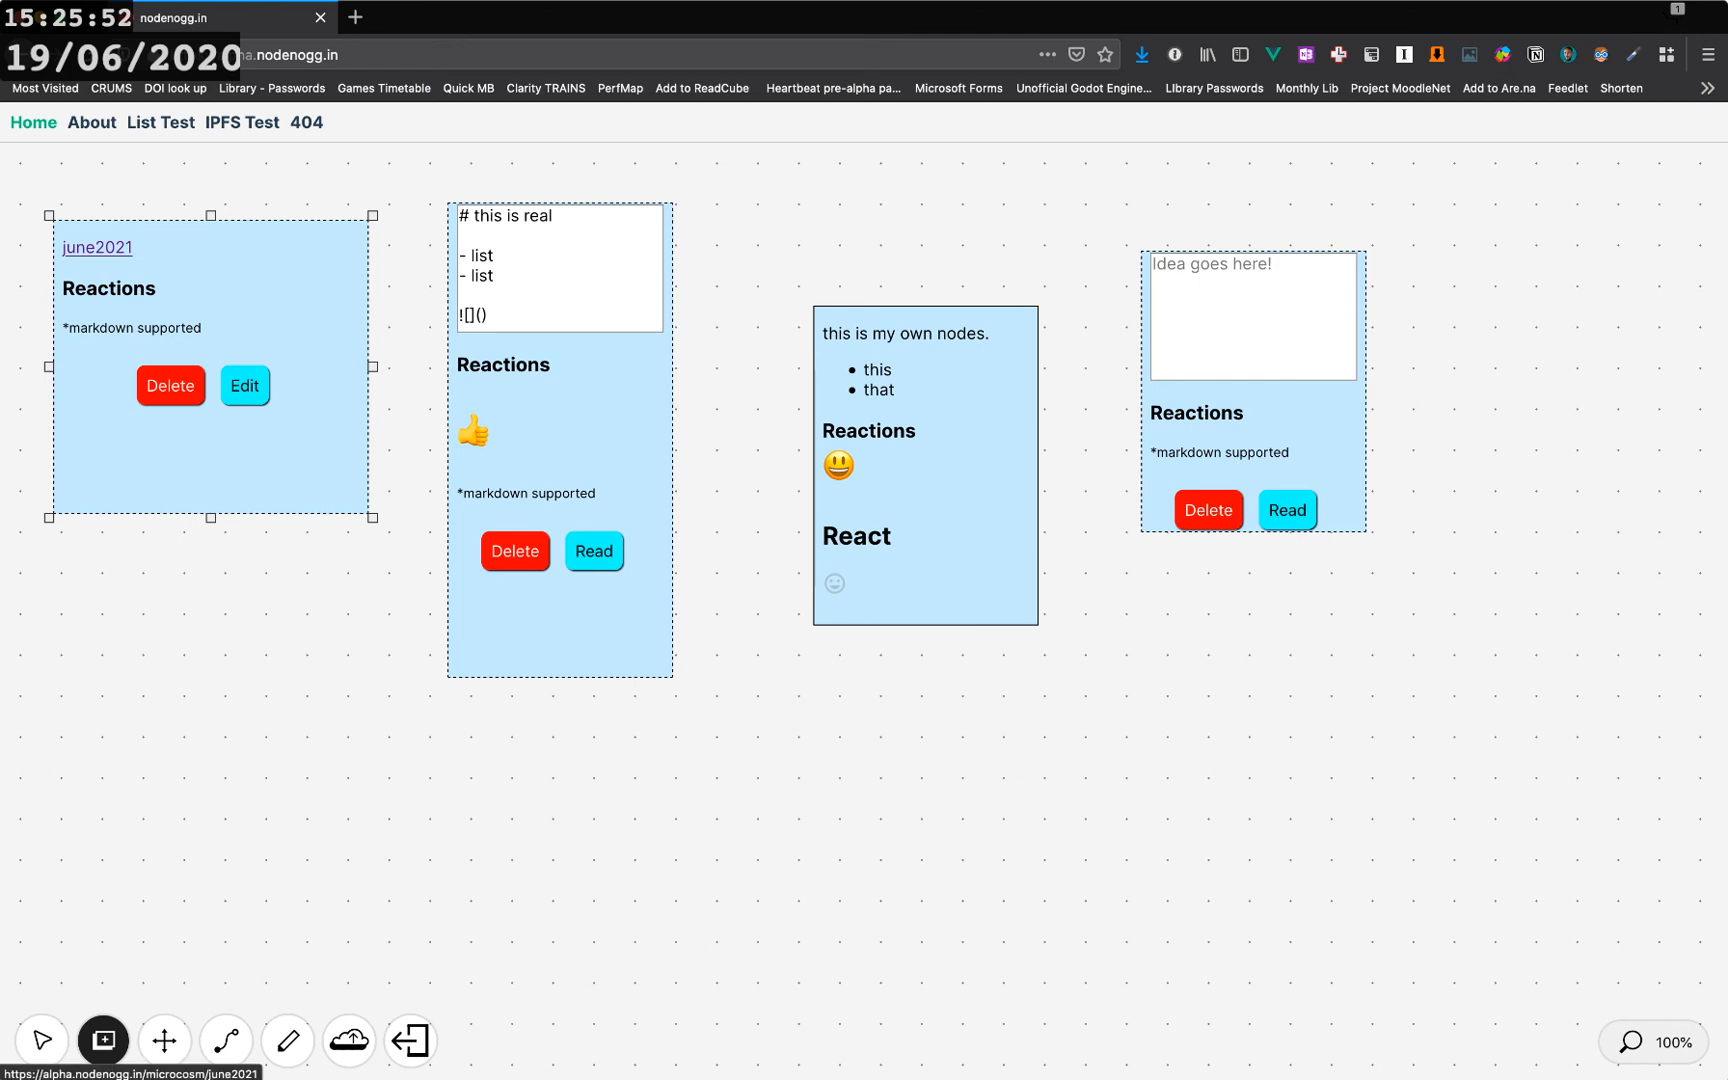
- Move the new empty node and the 'my own nodes' node to the left
left_click_drag(1275, 430, 1138, 358)
left_click_drag(965, 470, 853, 422)
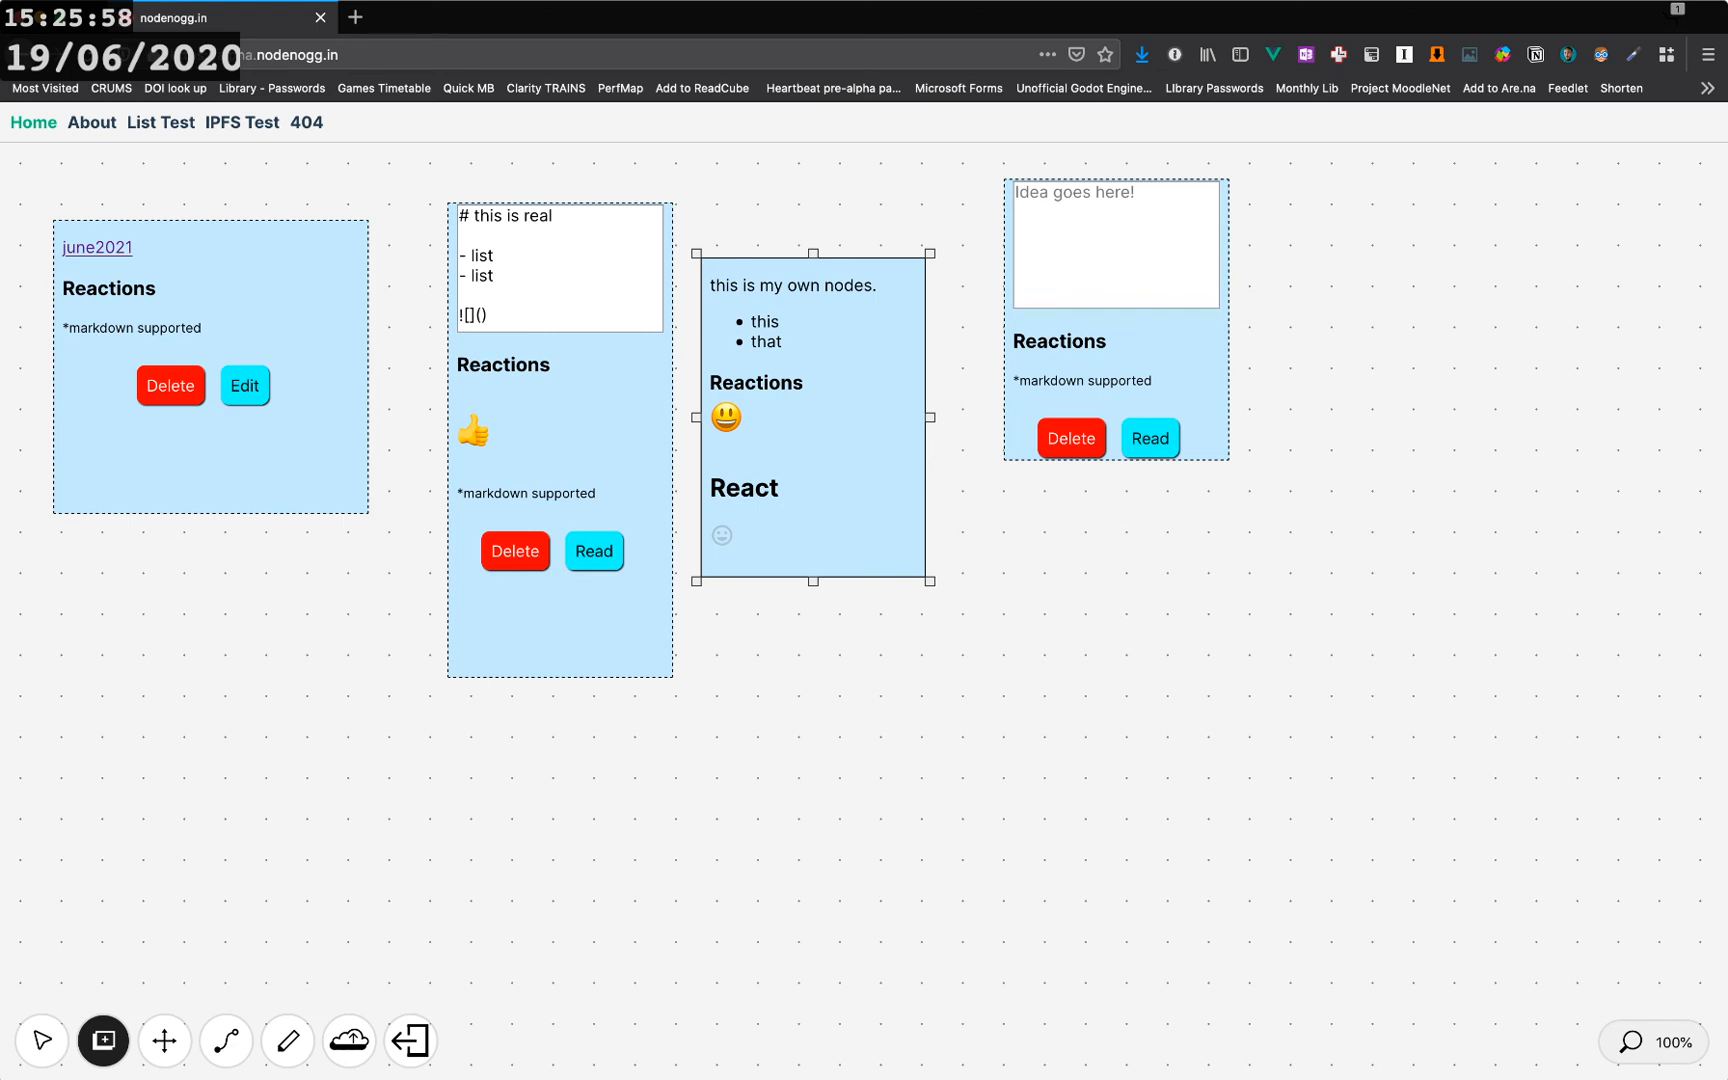
- Exit to the welcome canvas and lengthen the step 4 node slightly
left_click(410, 1041)
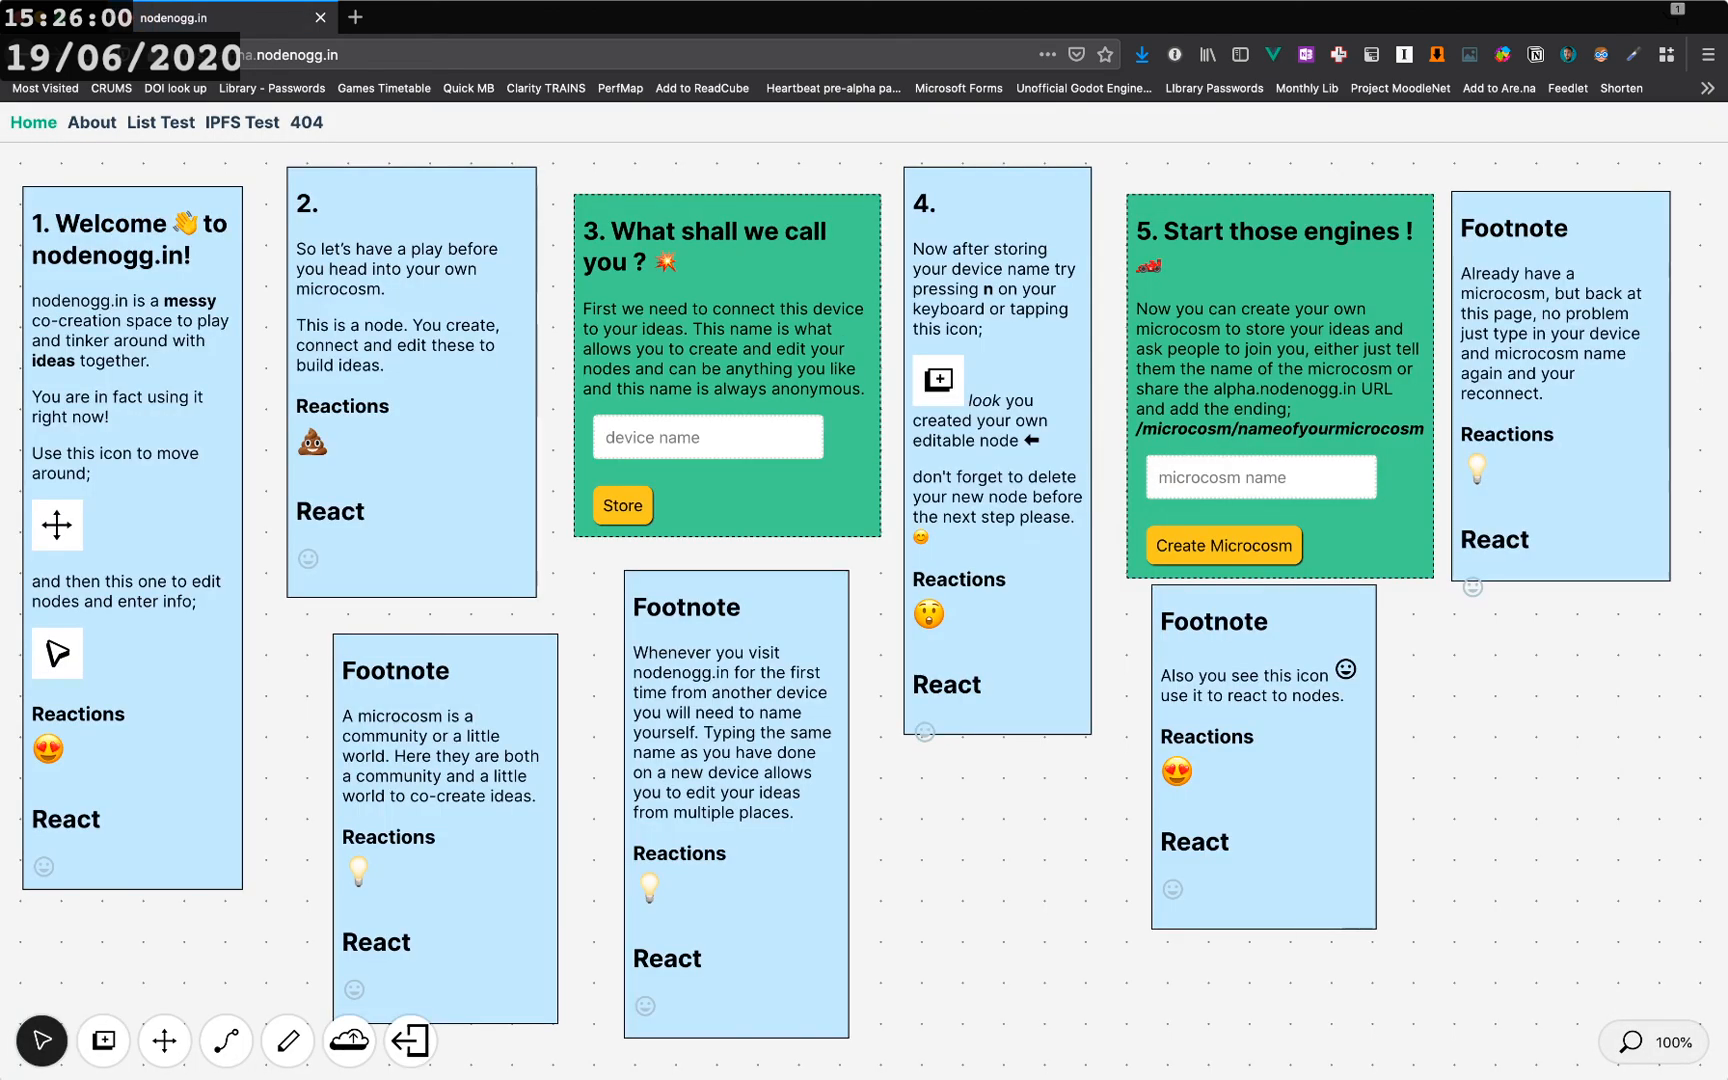
left_click(1010, 650)
left_click_drag(997, 739, 997, 775)
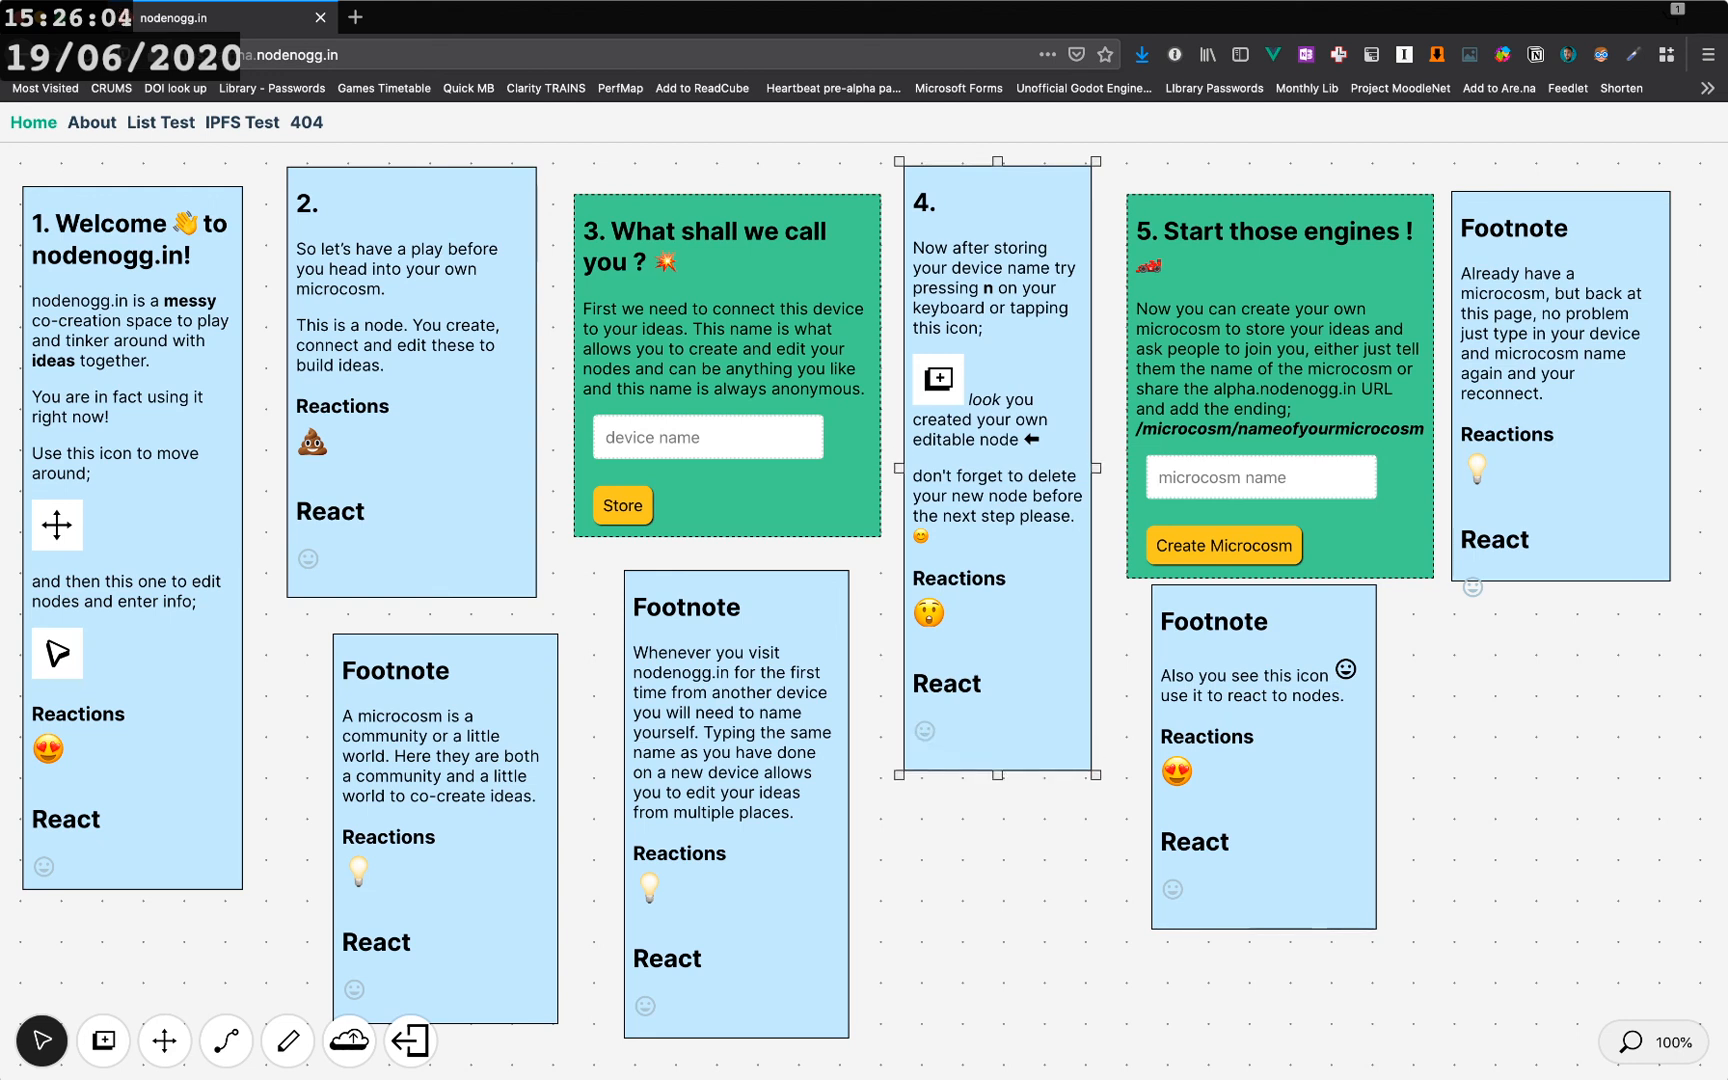